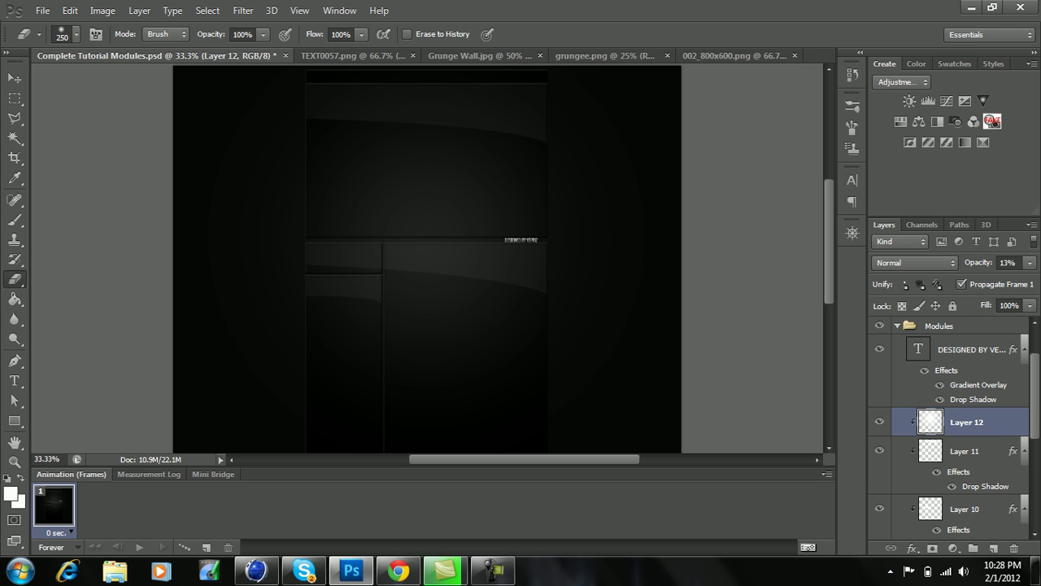
Step: Raise Layer 12's opacity to 96% to exaggerate the gradient lighting over the modules
{"action": "key", "text": "v"}
{"action": "key", "text": "ctrl+plus"}
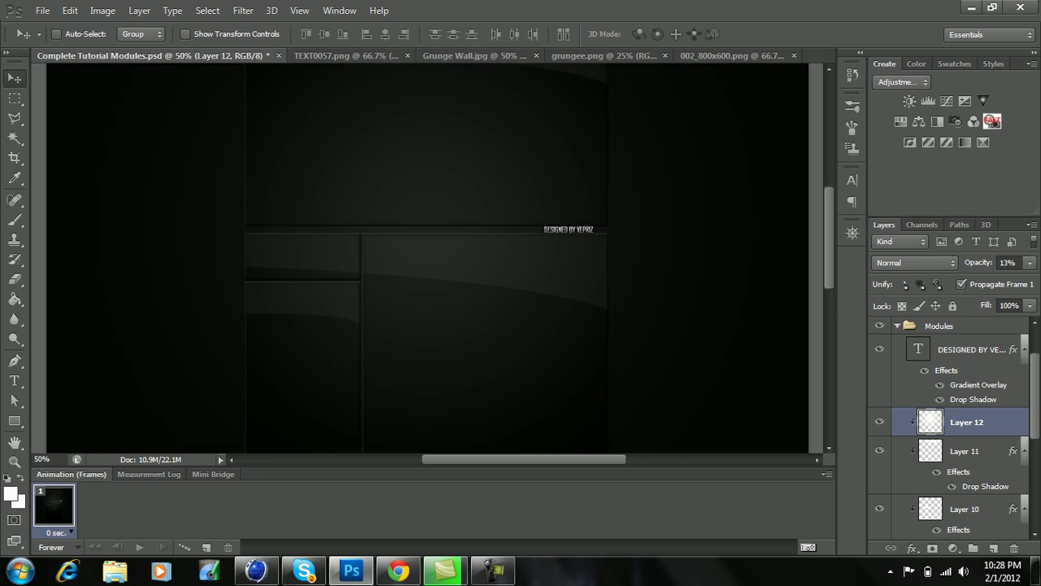
{"action": "scroll", "coordinate": [427, 260], "scroll_direction": "up", "scroll_amount": 3}
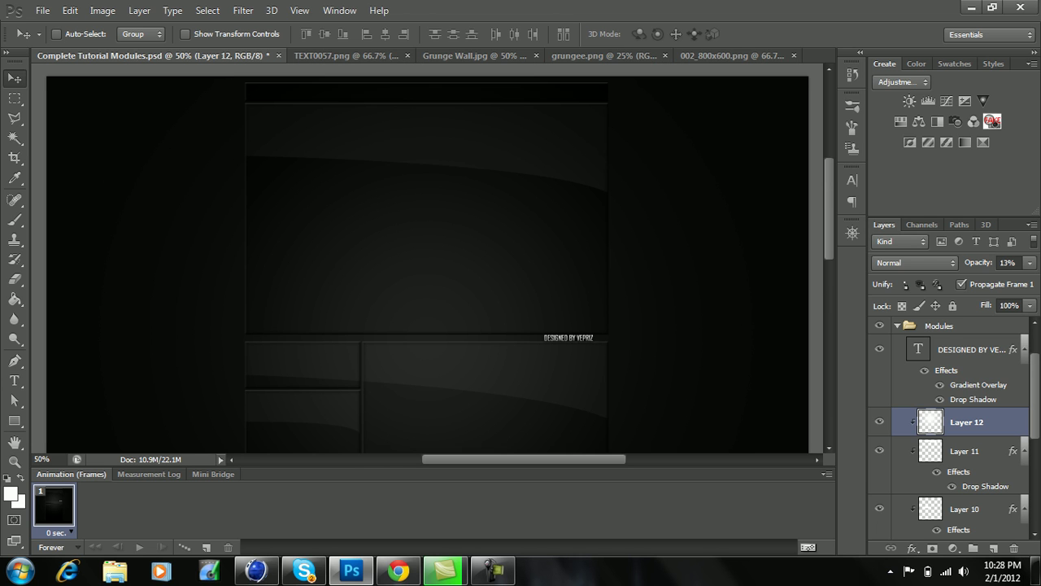
{"action": "left_click", "coordinate": [1029, 263]}
{"action": "left_click_drag", "start_coordinate": [960, 281], "coordinate": [1025, 280]}
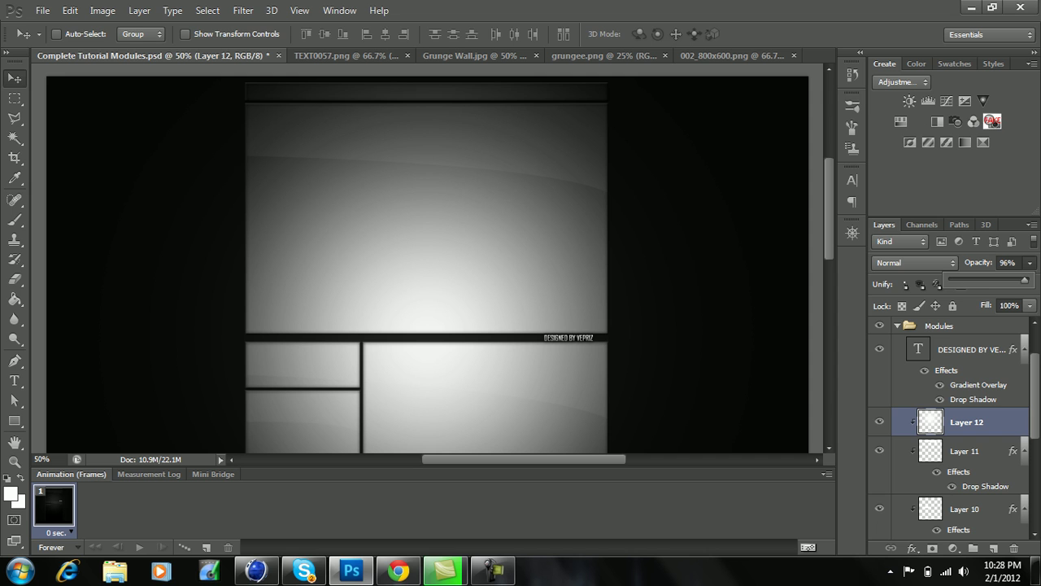
{"action": "key", "text": "b"}
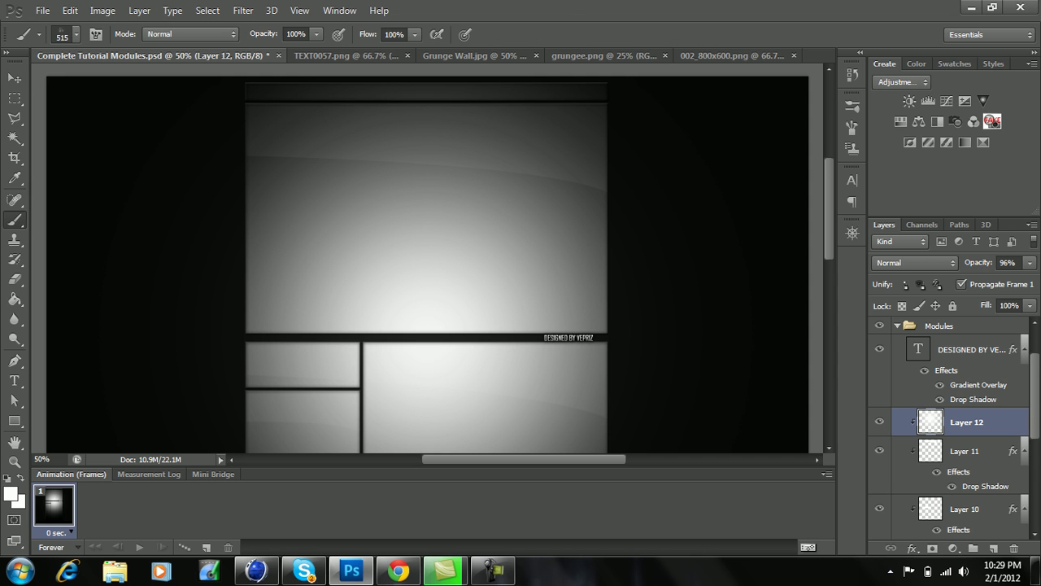
{"action": "key", "text": "ctrl+minus"}
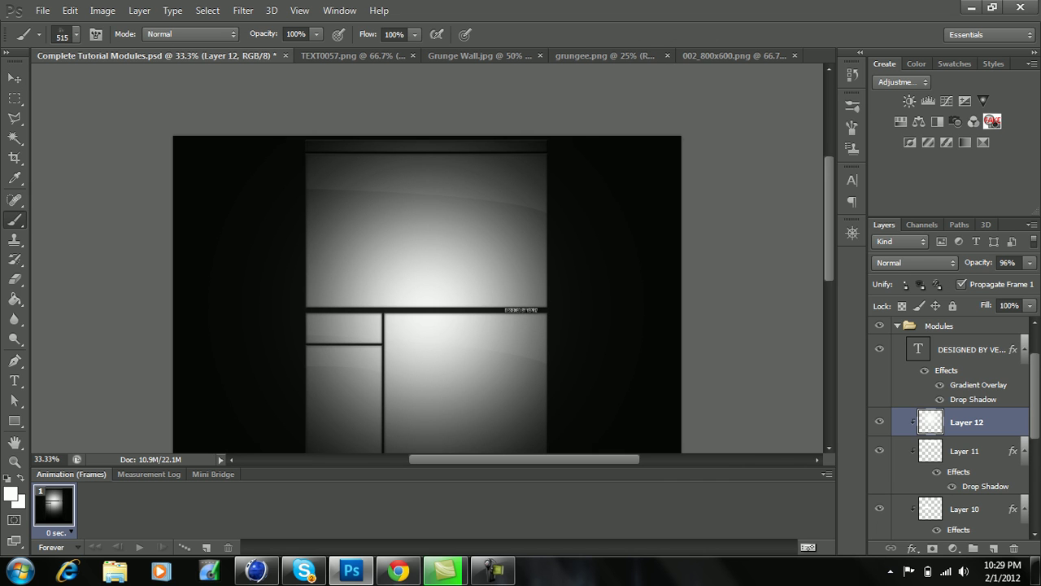
Step: Set Layer 12's opacity to 13%
{"action": "left_click", "coordinate": [1007, 263]}
{"action": "type", "text": "13"}
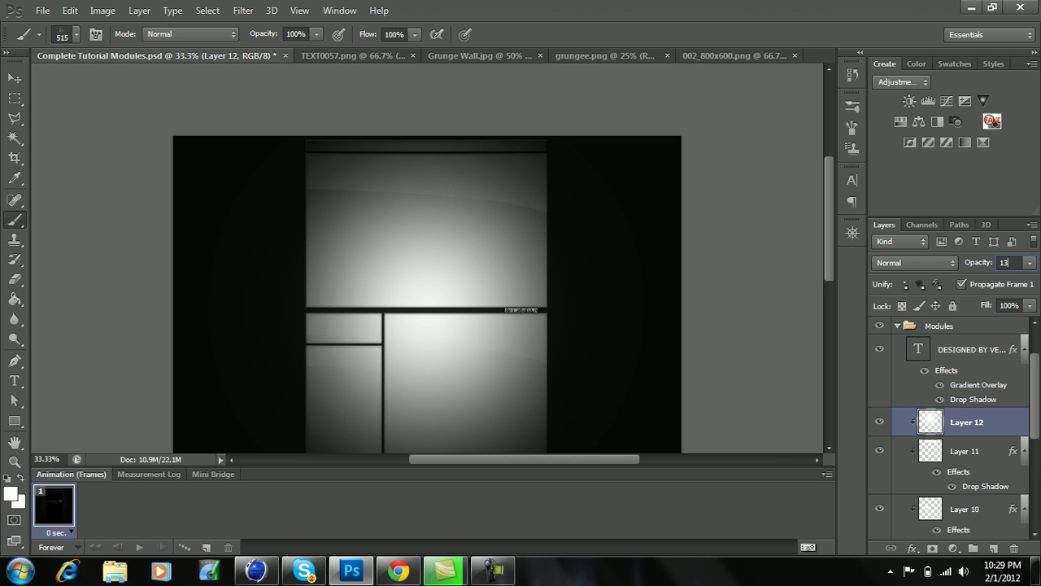
{"action": "key", "text": "Return"}
{"action": "key", "text": "ctrl+plus"}
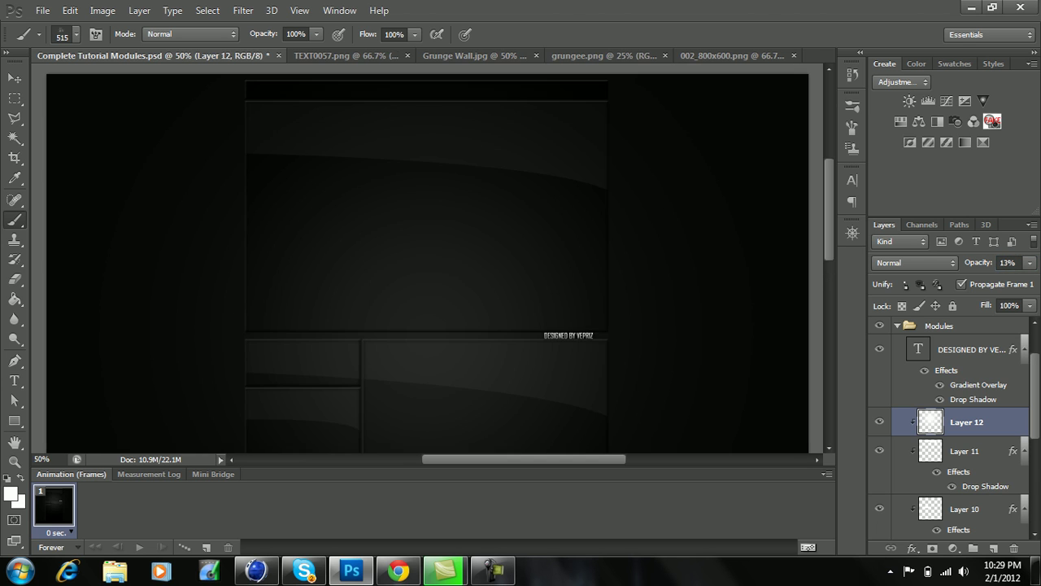
{"action": "key", "text": "ctrl+minus"}
{"action": "key", "text": "ctrl+minus"}
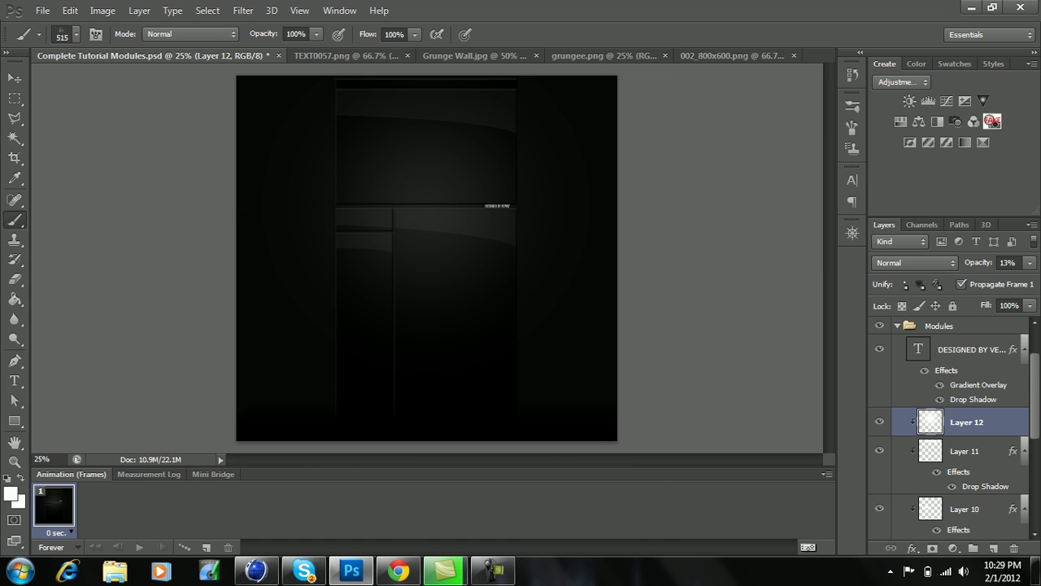
Step: Try Layer 12 directly above Shape 1 in the layer stack, and return it to just above Layer 11
{"action": "left_click_drag", "start_coordinate": [968, 422], "coordinate": [968, 363]}
{"action": "key", "text": "ctrl+plus"}
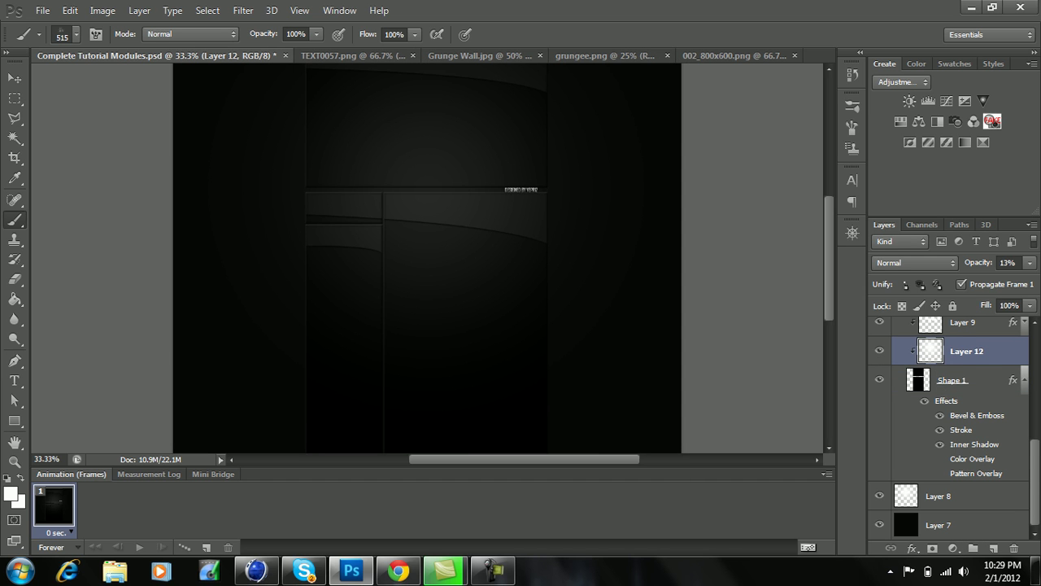
{"action": "key", "text": "ctrl+plus"}
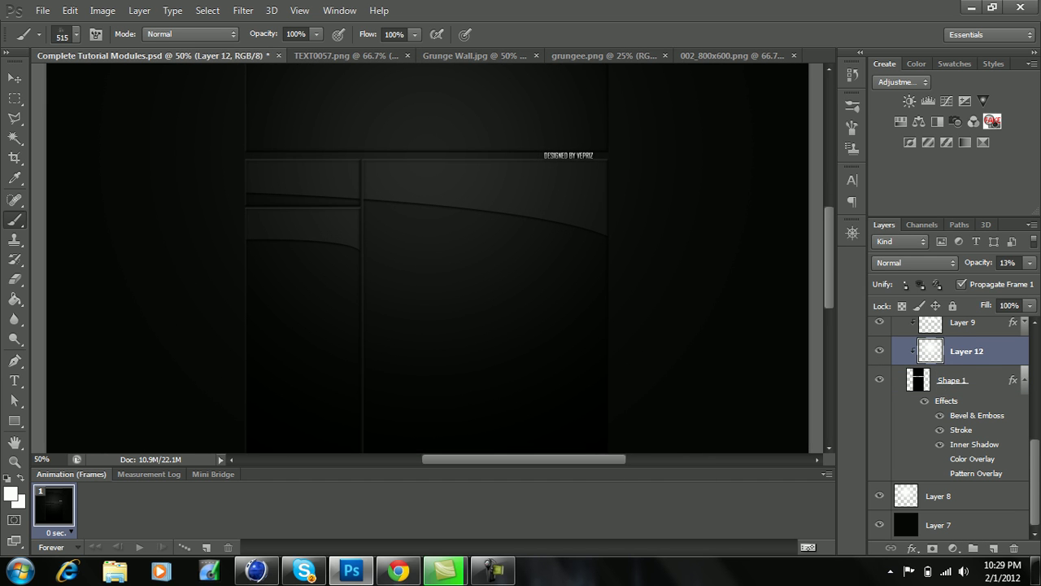
{"action": "left_click_drag", "start_coordinate": [968, 351], "coordinate": [968, 409]}
{"action": "key", "text": "ctrl+plus"}
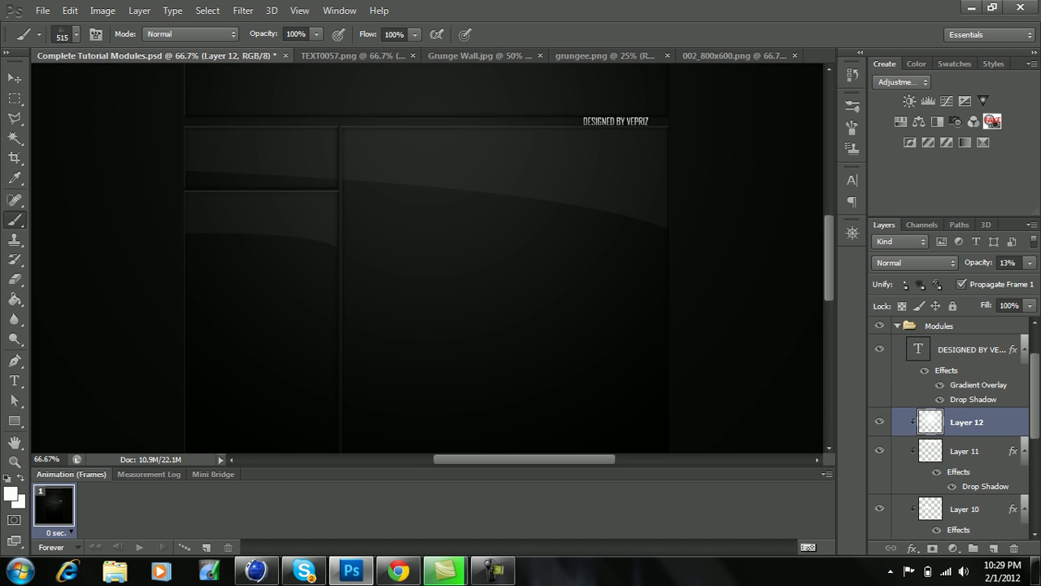
Step: Move Layer 12 below Layer 9 so it sits directly above Shape 1, and compare the module shadows
{"action": "mouse_move", "coordinate": [929, 421]}
{"action": "left_mouse_down"}
{"action": "mouse_move", "coordinate": [911, 443]}
{"action": "mouse_move", "coordinate": [890, 435]}
{"action": "mouse_move", "coordinate": [897, 414]}
{"action": "mouse_move", "coordinate": [923, 405]}
{"action": "left_mouse_up"}
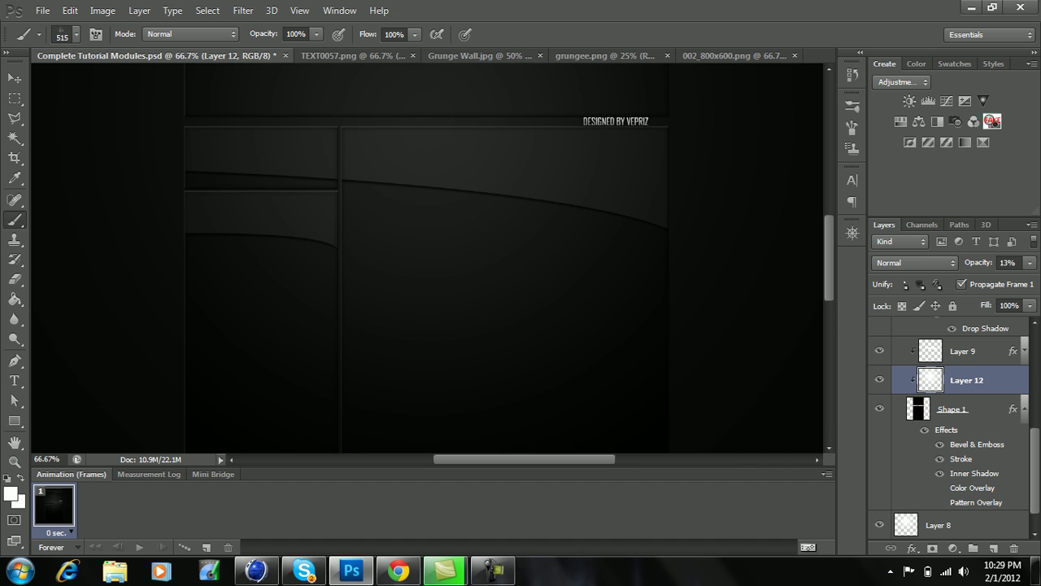
{"action": "key", "text": "ctrl+minus"}
{"action": "key", "text": "ctrl+minus"}
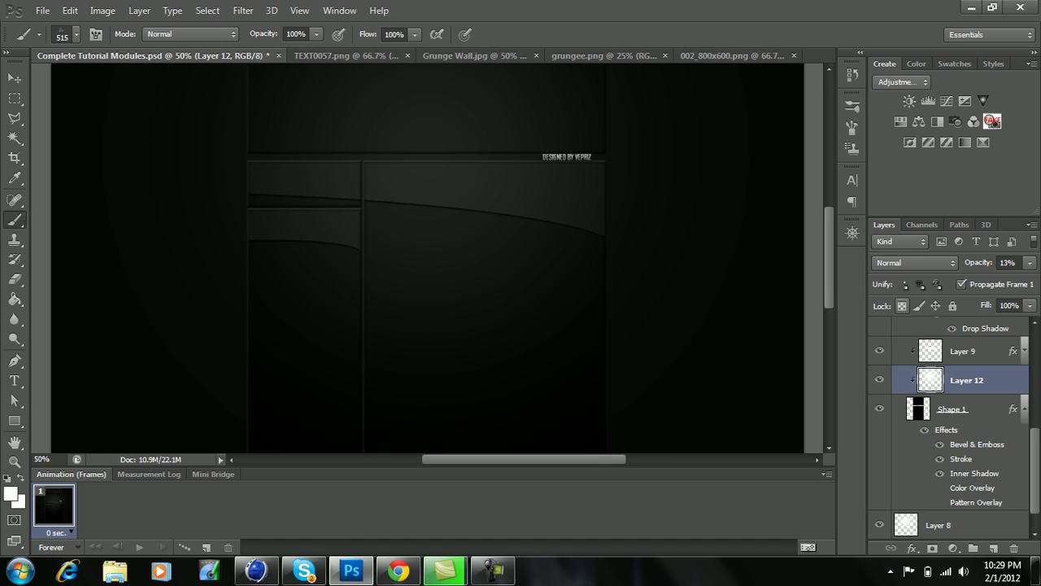
{"action": "key", "text": "ctrl+minus"}
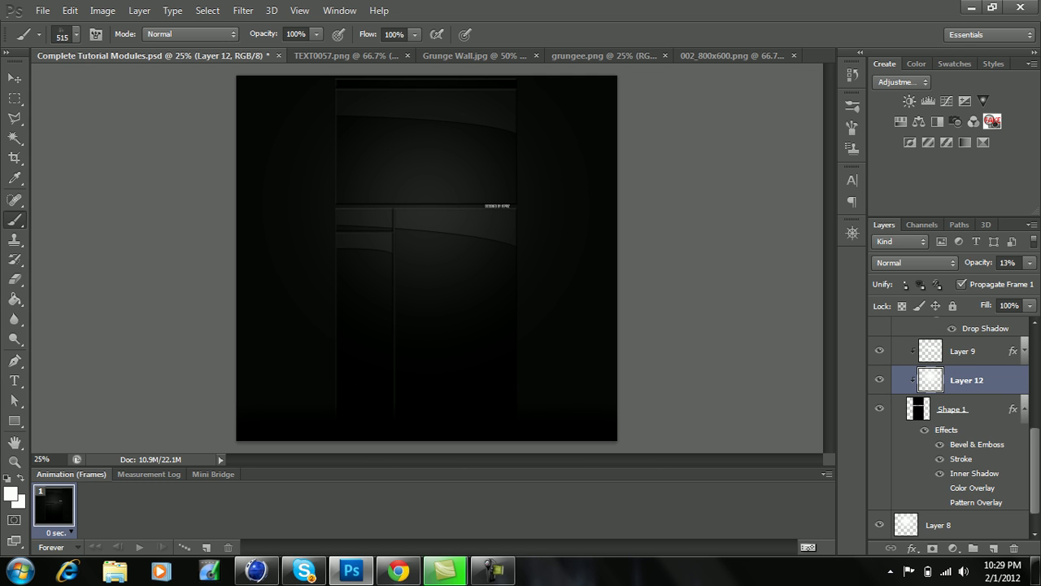
{"action": "key", "text": "ctrl+plus"}
{"action": "key", "text": "ctrl+plus"}
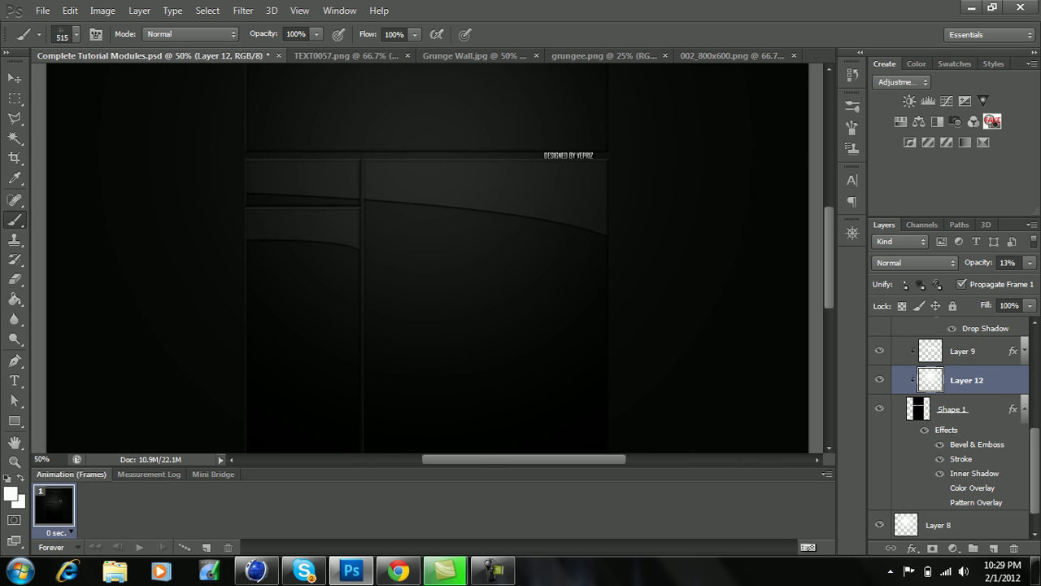
Step: Switch to CINEMA 4D and delete both Change Text objects from the lightroom scene
{"action": "left_click", "coordinate": [257, 571]}
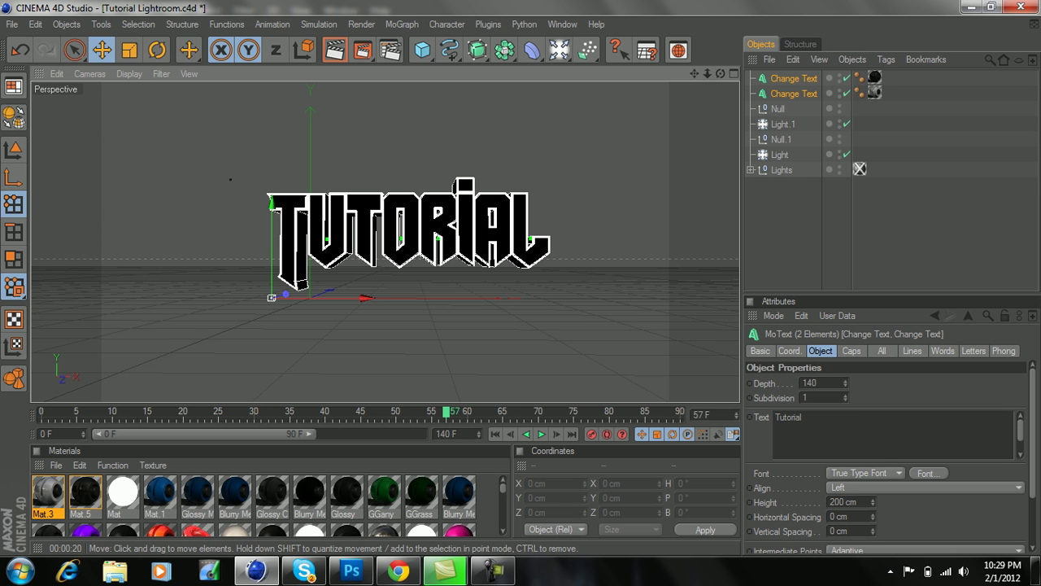
{"action": "middle_click_drag", "start_coordinate": [386, 244], "coordinate": [358, 257], "text": "alt"}
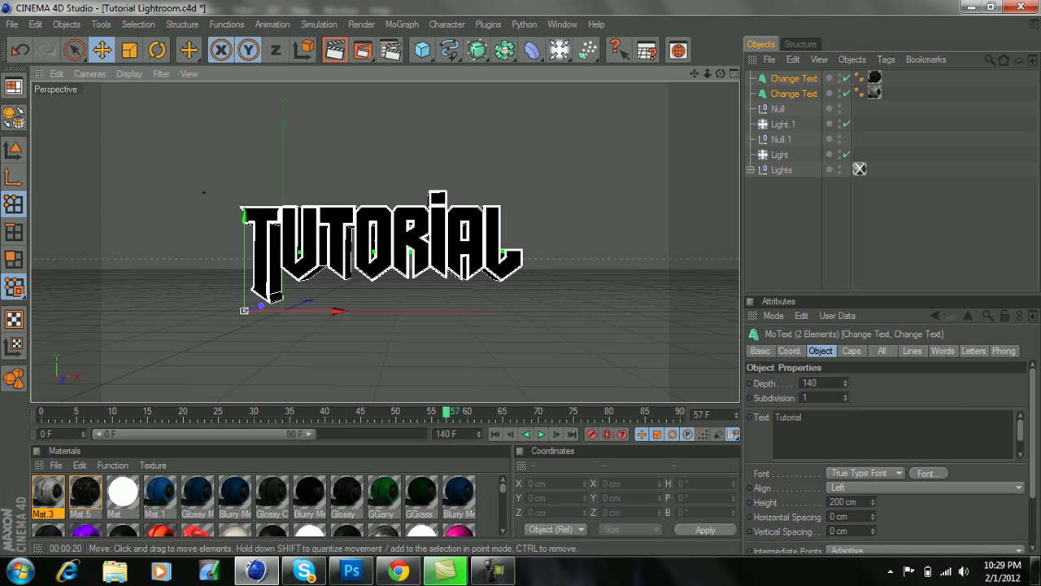
{"action": "scroll", "coordinate": [386, 241], "scroll_direction": "down", "scroll_amount": 12}
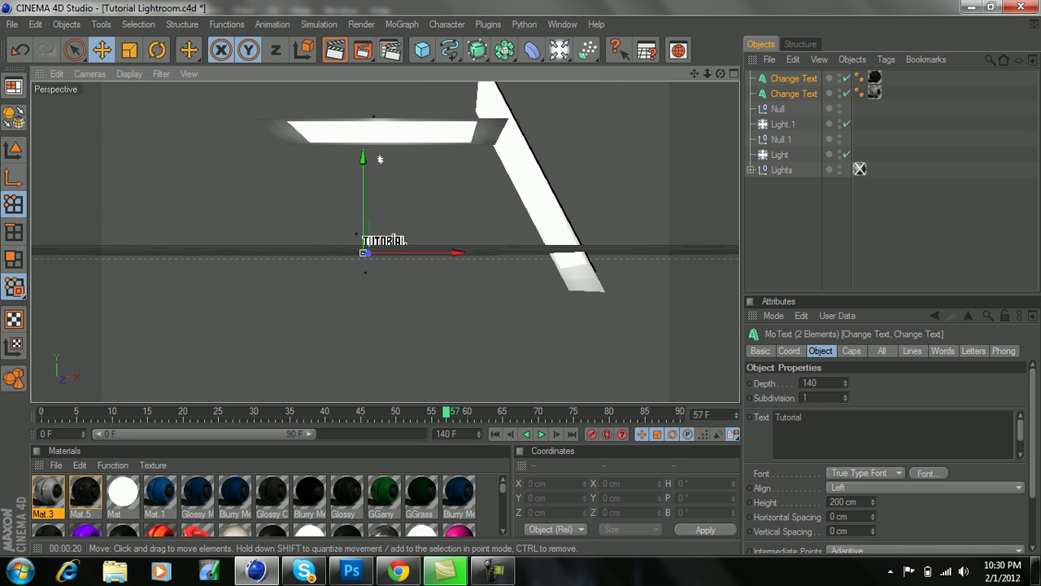
{"action": "scroll", "coordinate": [386, 242], "scroll_direction": "up", "scroll_amount": 12}
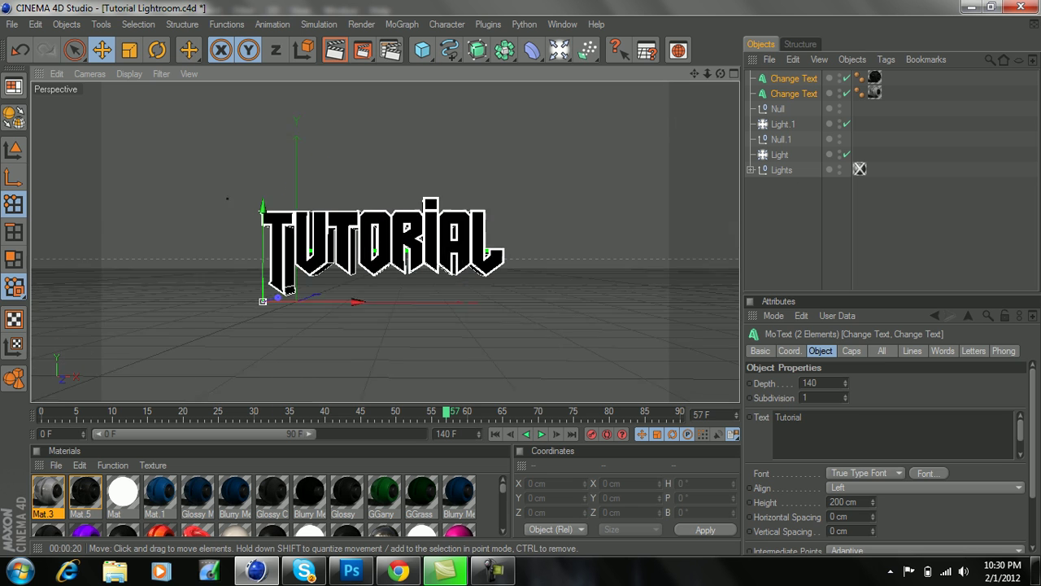
{"action": "scroll", "coordinate": [386, 241], "scroll_direction": "down", "scroll_amount": 1}
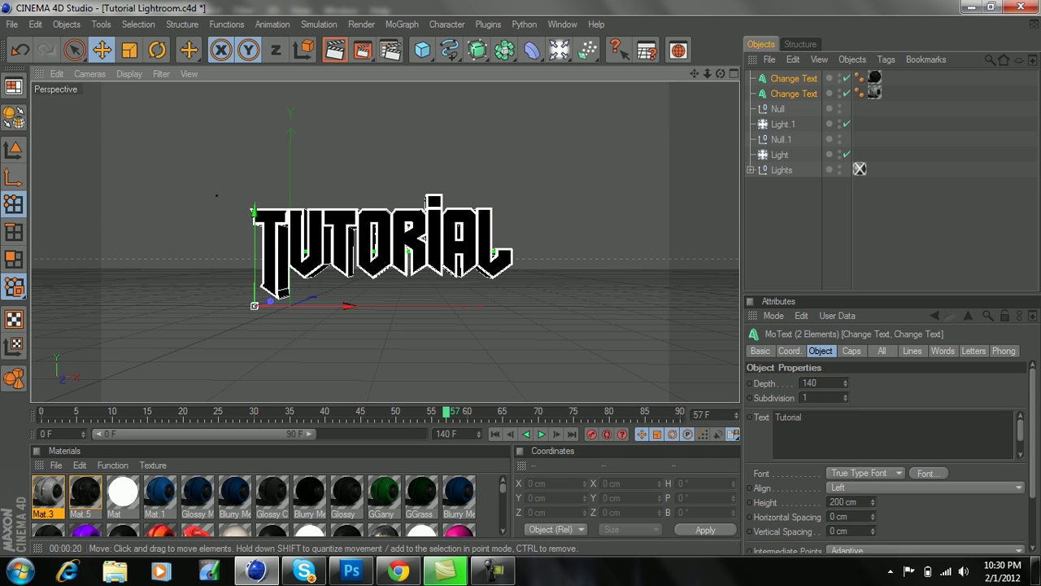
{"action": "key", "text": "Delete"}
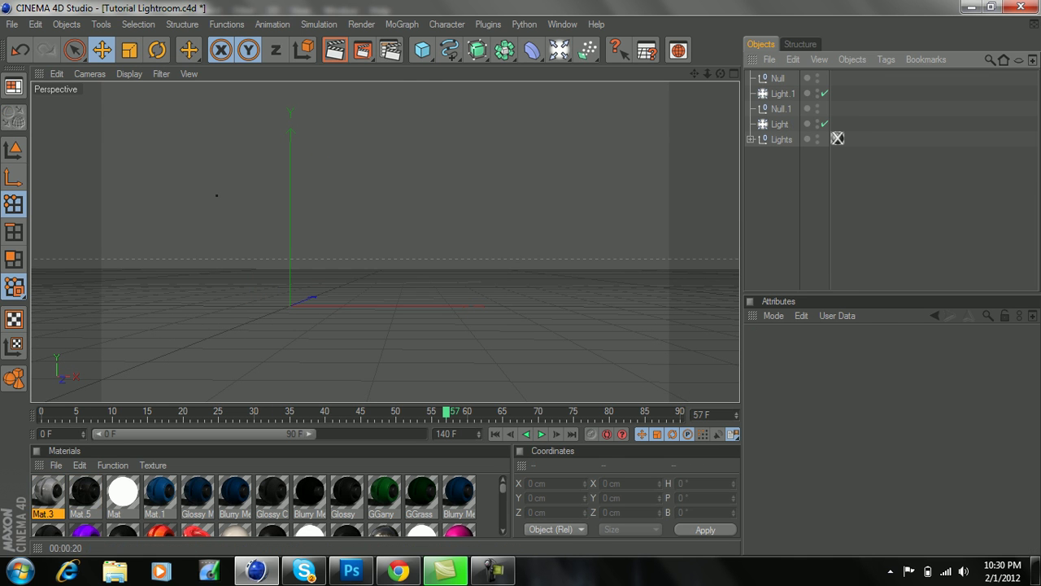
Step: Add a MoText object and set its text to "Tutorial"
{"action": "left_click", "coordinate": [401, 23]}
{"action": "left_click", "coordinate": [411, 191]}
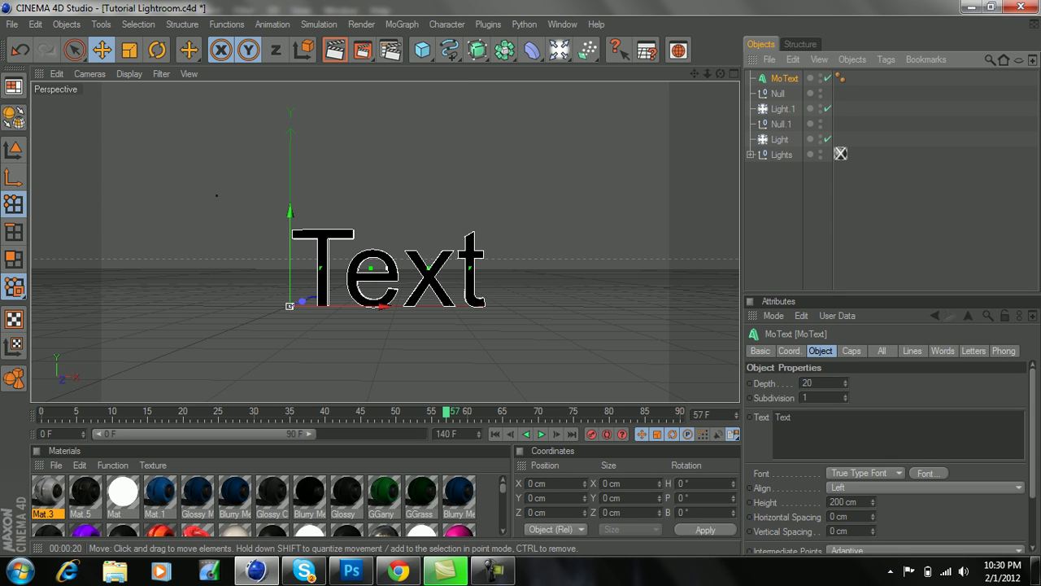
{"action": "double_click", "coordinate": [782, 417]}
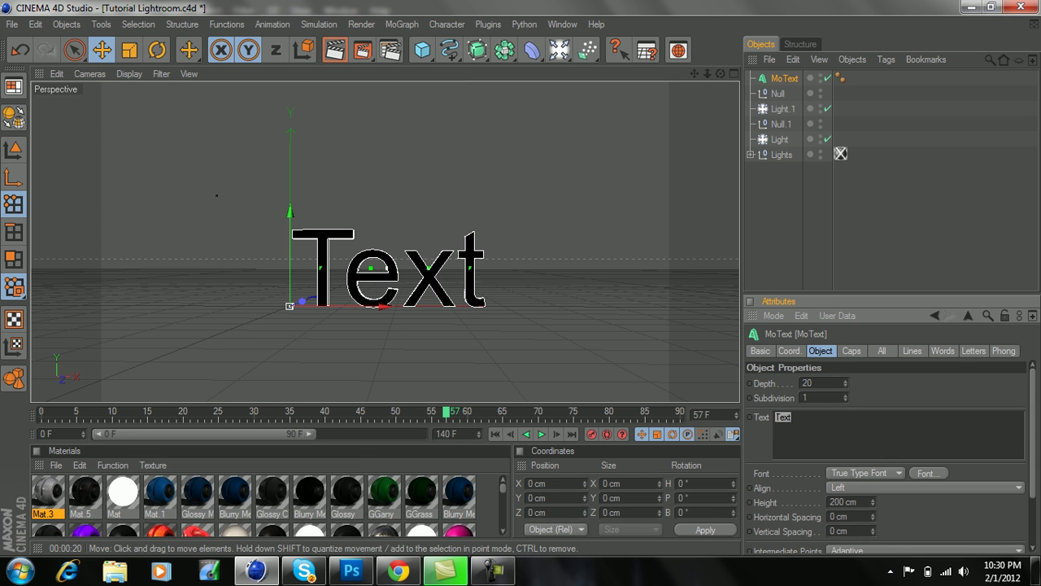
{"action": "type", "text": "Tutorial"}
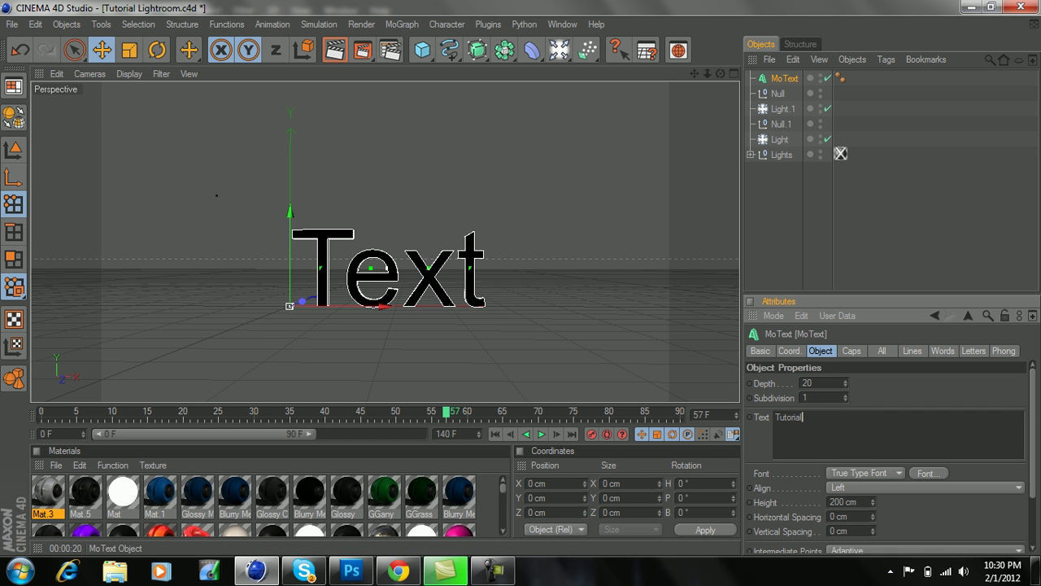
{"action": "left_click", "coordinate": [784, 79]}
Step: Change the MoText font to AmazDooMRight in Regular style
{"action": "left_click", "coordinate": [928, 473]}
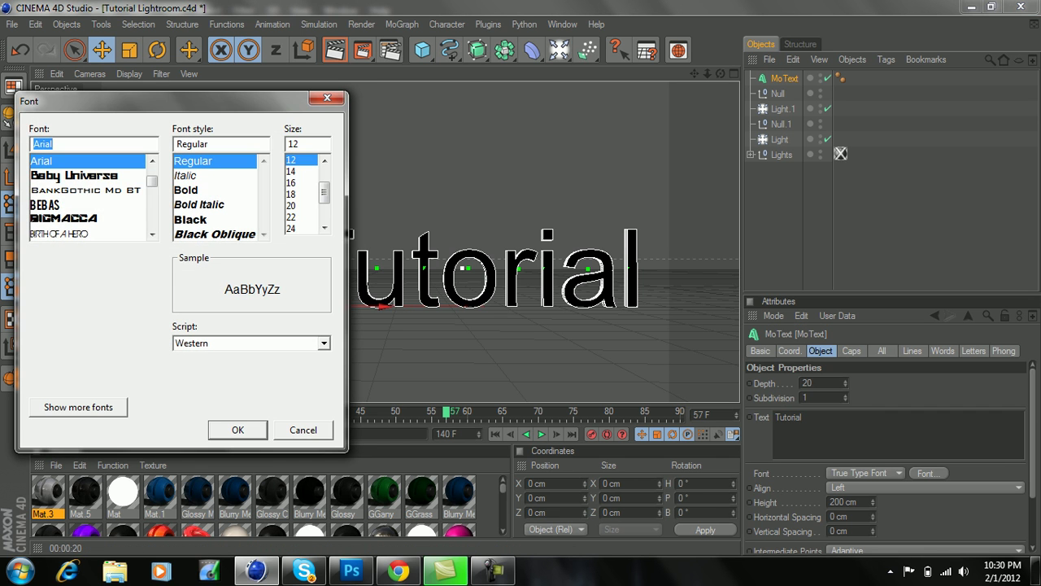
{"action": "type", "text": "ama"}
{"action": "key", "text": "Down"}
{"action": "key", "text": "Down"}
{"action": "key", "text": "Down"}
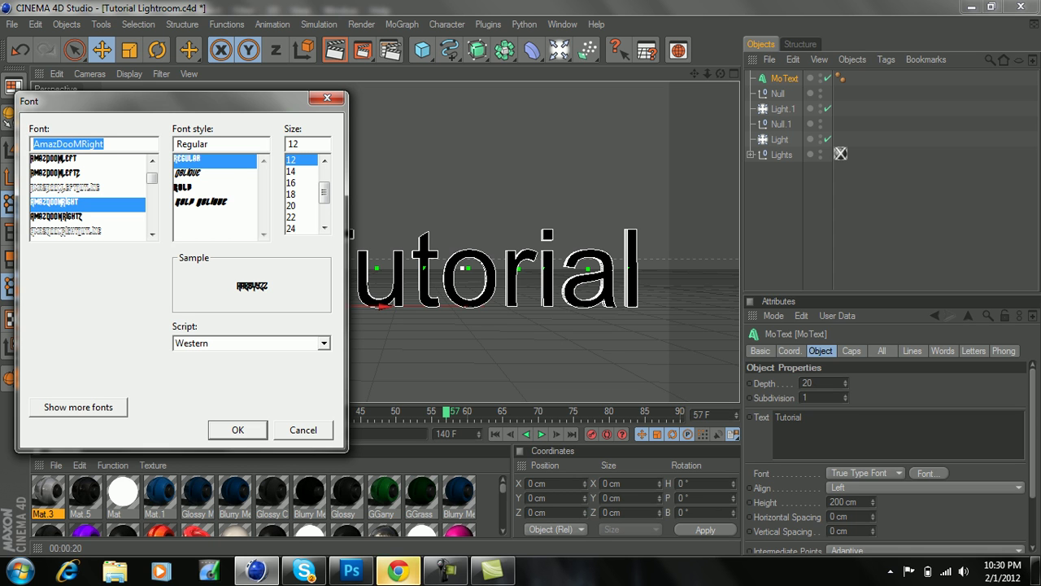
{"action": "key", "text": "Return"}
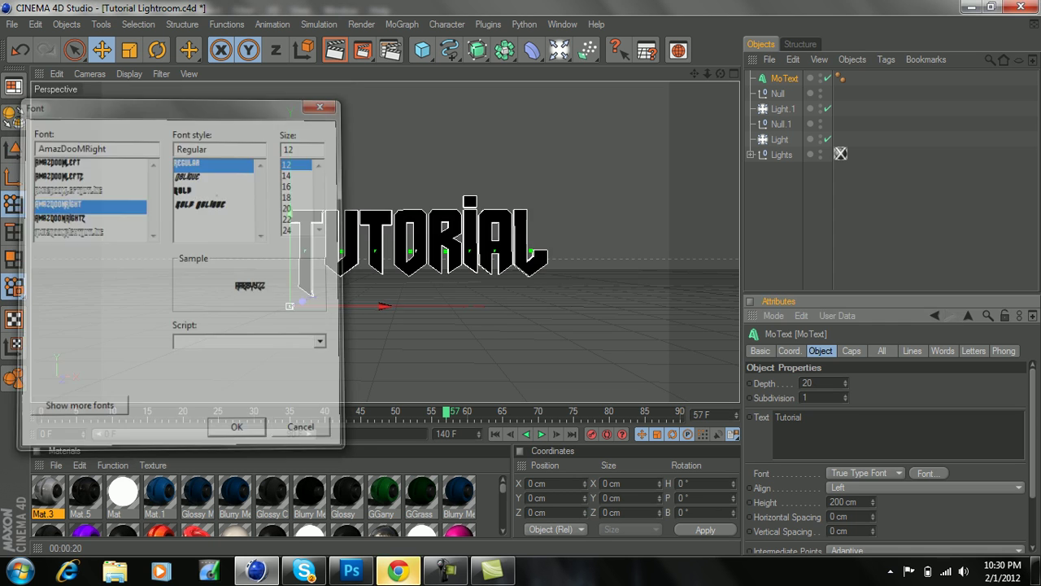
Step: Give the MoText a Fillet Cap at the start with 2 steps and a 2 cm radius
{"action": "left_click", "coordinate": [851, 350]}
{"action": "left_click", "coordinate": [860, 382]}
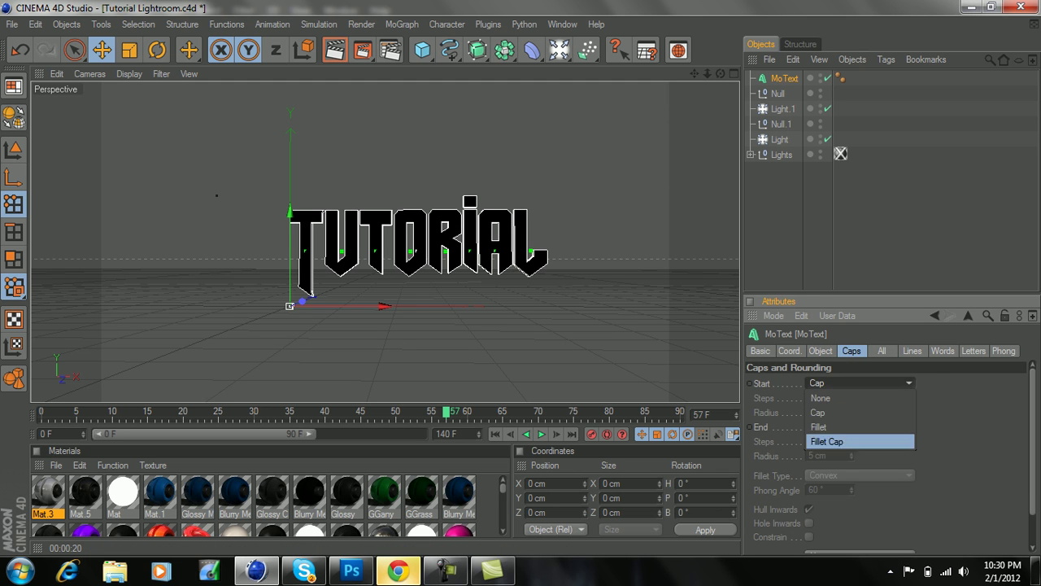
{"action": "left_click", "coordinate": [846, 441]}
{"action": "left_click_drag", "start_coordinate": [827, 412], "coordinate": [724, 431]}
{"action": "type", "text": "2"}
{"action": "key", "text": "Return"}
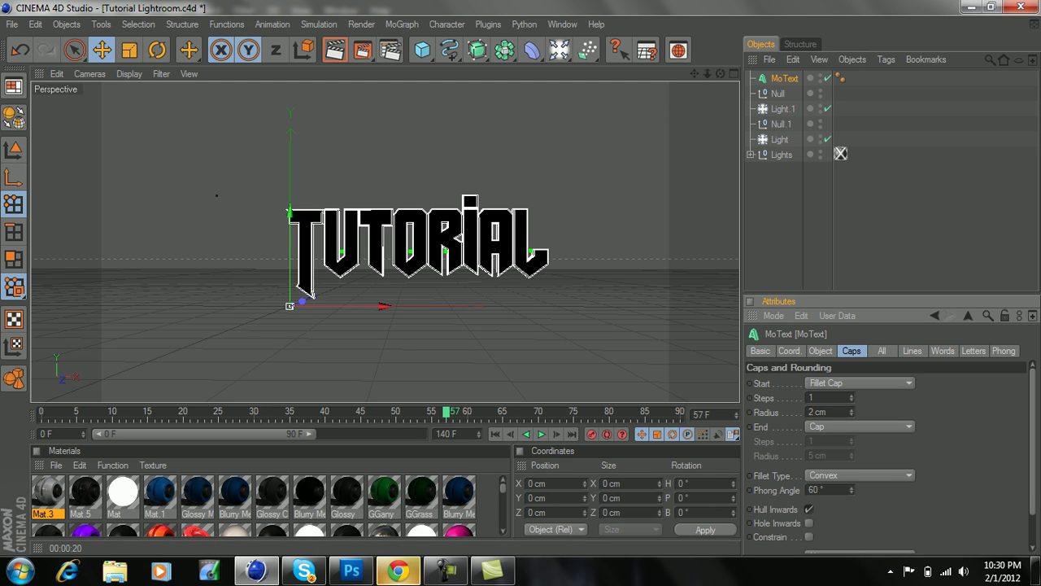
{"action": "left_click_drag", "start_coordinate": [820, 397], "coordinate": [788, 400]}
{"action": "type", "text": "2"}
{"action": "key", "text": "Return"}
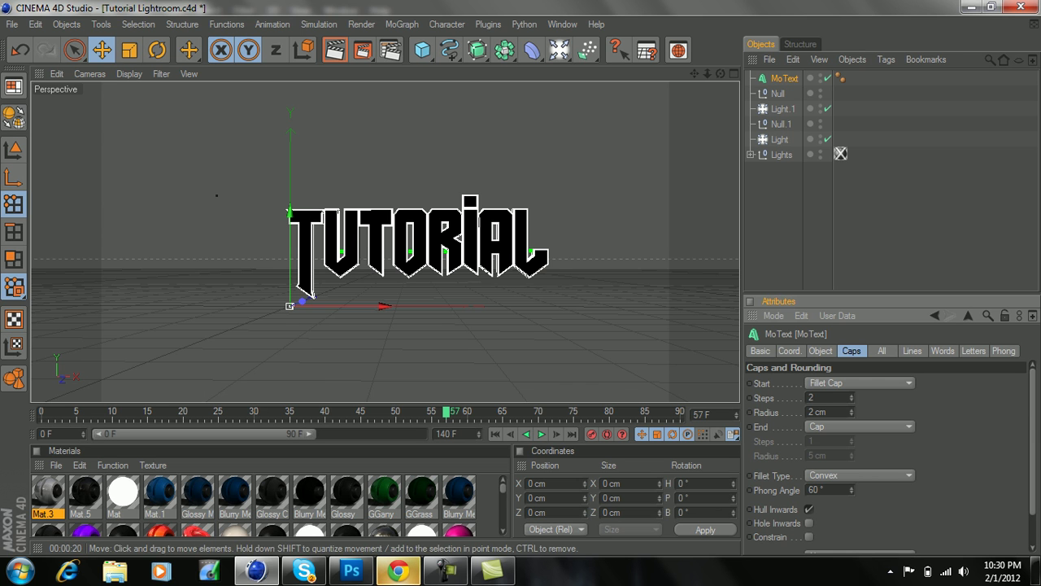
Step: Set the MoText depth to 160 and shift the text in the negative X direction
{"action": "scroll", "coordinate": [385, 241], "scroll_direction": "up", "scroll_amount": 1}
{"action": "left_click", "coordinate": [819, 351]}
{"action": "left_click_drag", "start_coordinate": [815, 383], "coordinate": [785, 384]}
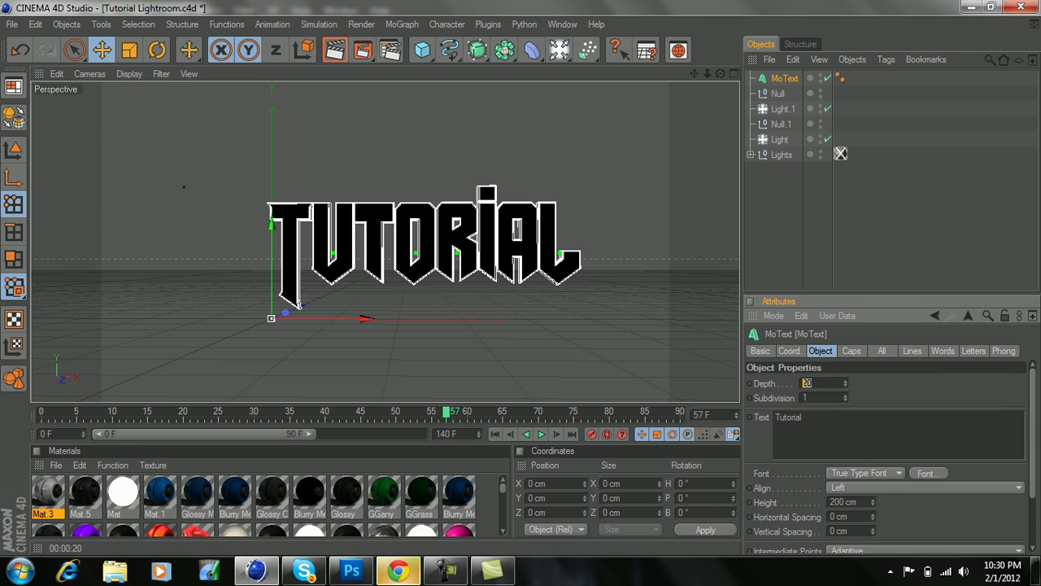
{"action": "type", "text": "160"}
{"action": "key", "text": "Return"}
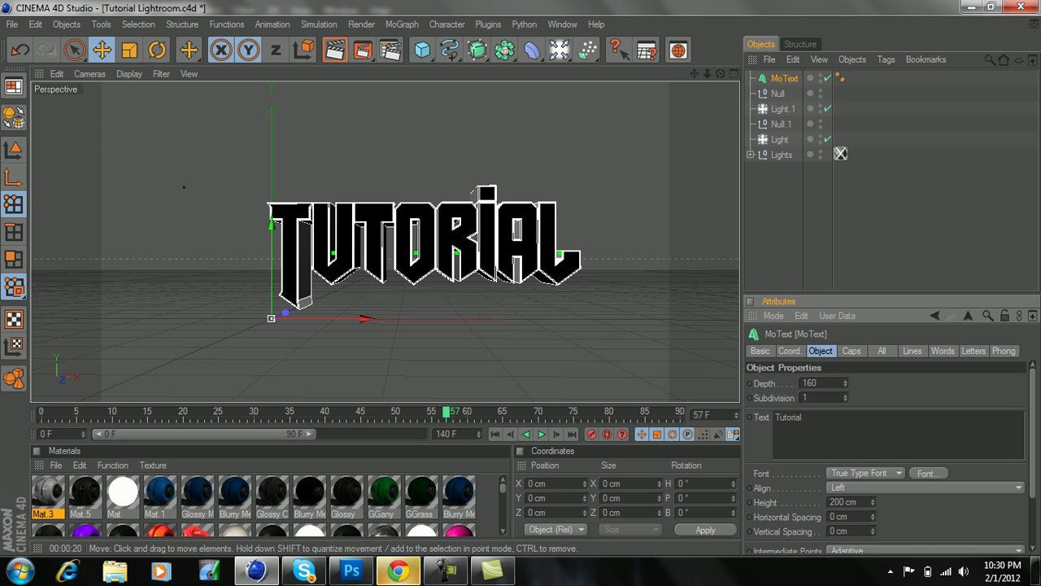
{"action": "left_click_drag", "start_coordinate": [366, 319], "coordinate": [322, 319]}
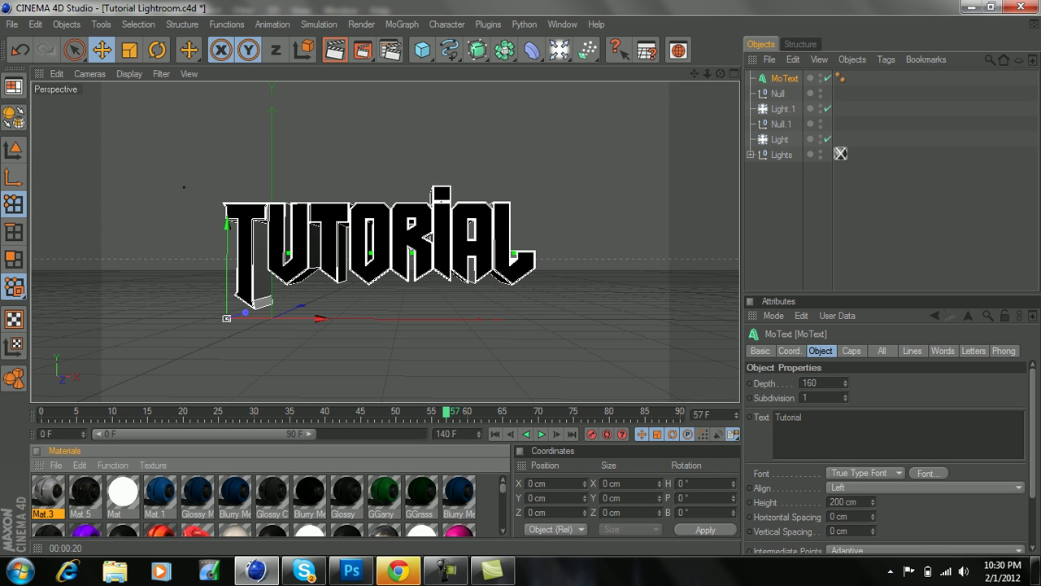
Step: Apply the Mat.3 material to the MoText and set the material's color to grey with RGB 156, 156, 156
{"action": "left_click_drag", "start_coordinate": [48, 492], "coordinate": [784, 79]}
{"action": "left_click", "coordinate": [784, 79]}
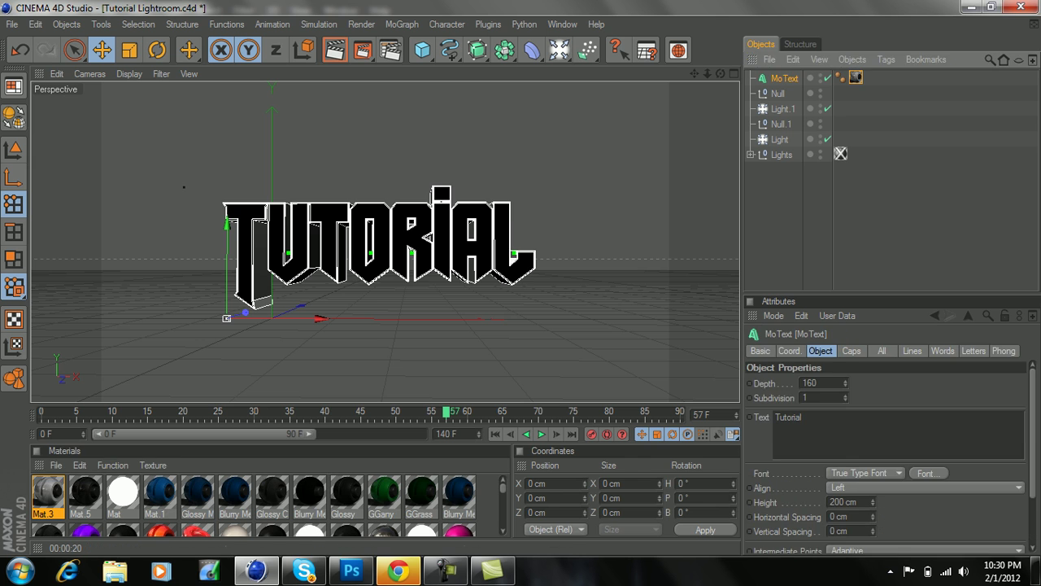
{"action": "double_click", "coordinate": [48, 492]}
{"action": "left_click", "coordinate": [392, 165]}
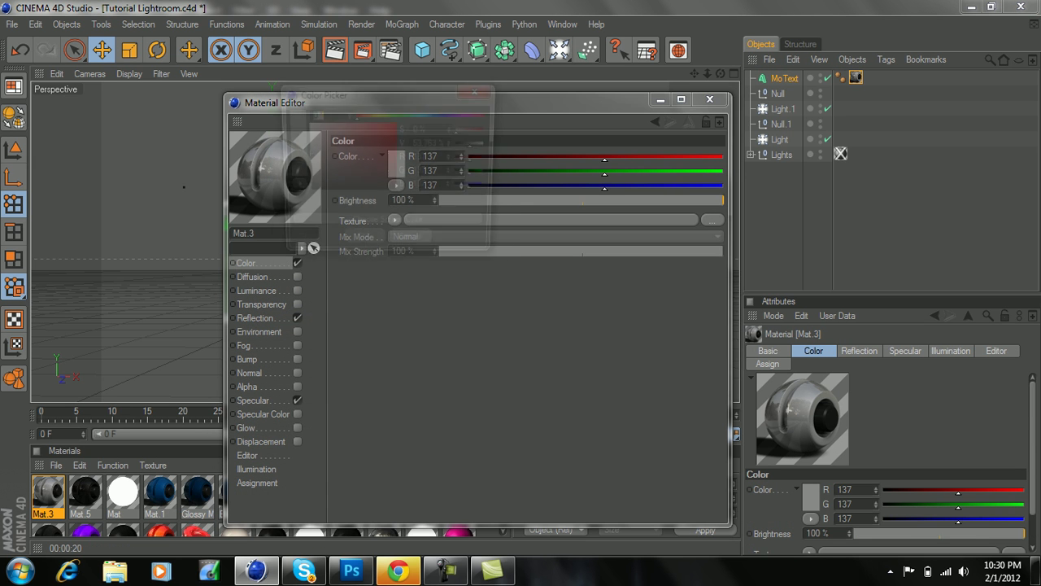
{"action": "left_click", "coordinate": [306, 150]}
{"action": "left_click", "coordinate": [362, 244]}
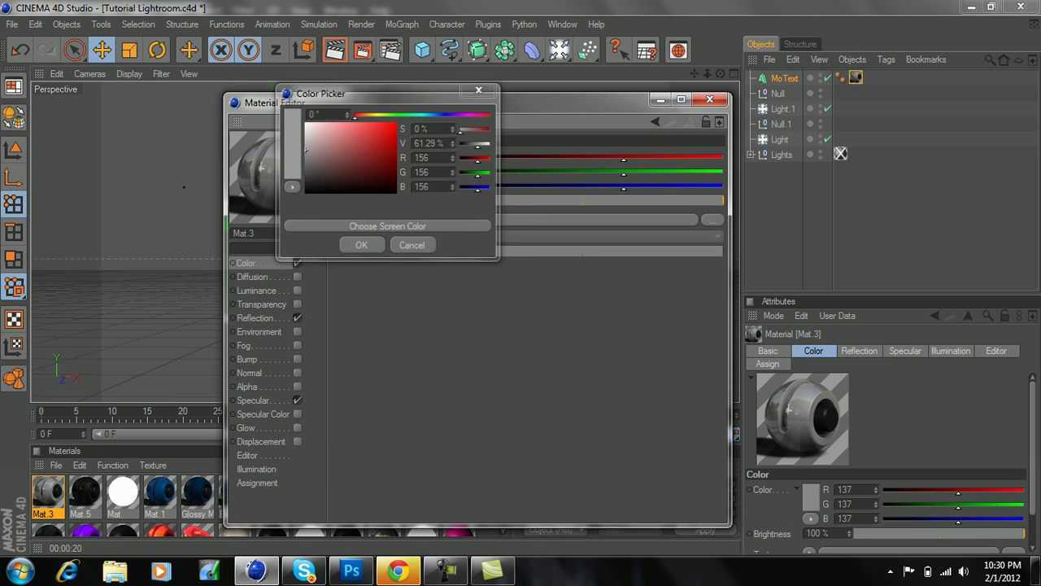
{"action": "left_click", "coordinate": [709, 98]}
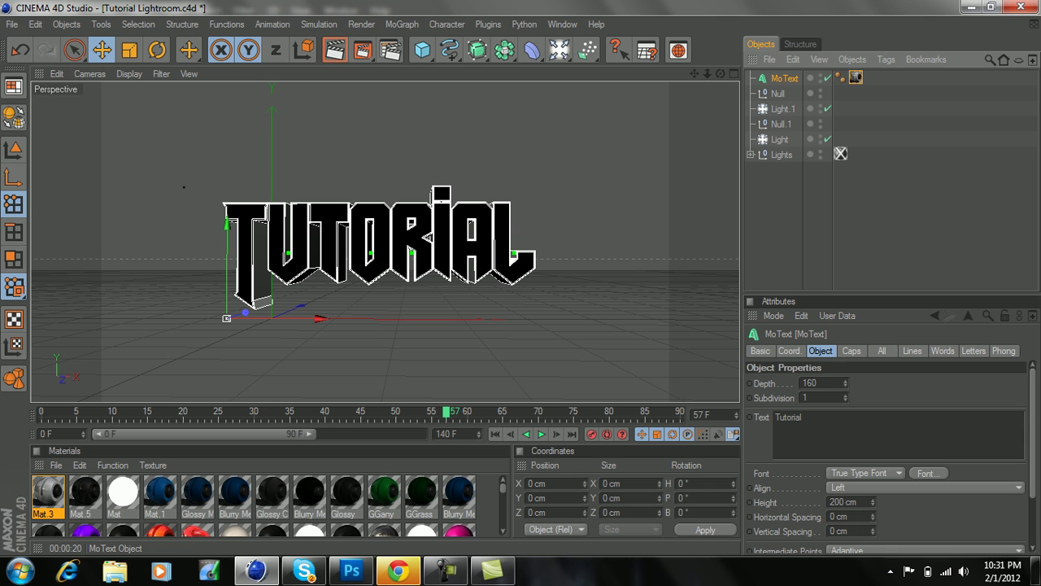
Step: Duplicate the MoText object and set the copy's start fillet radius to 3 cm
{"action": "key", "text": "ctrl+v"}
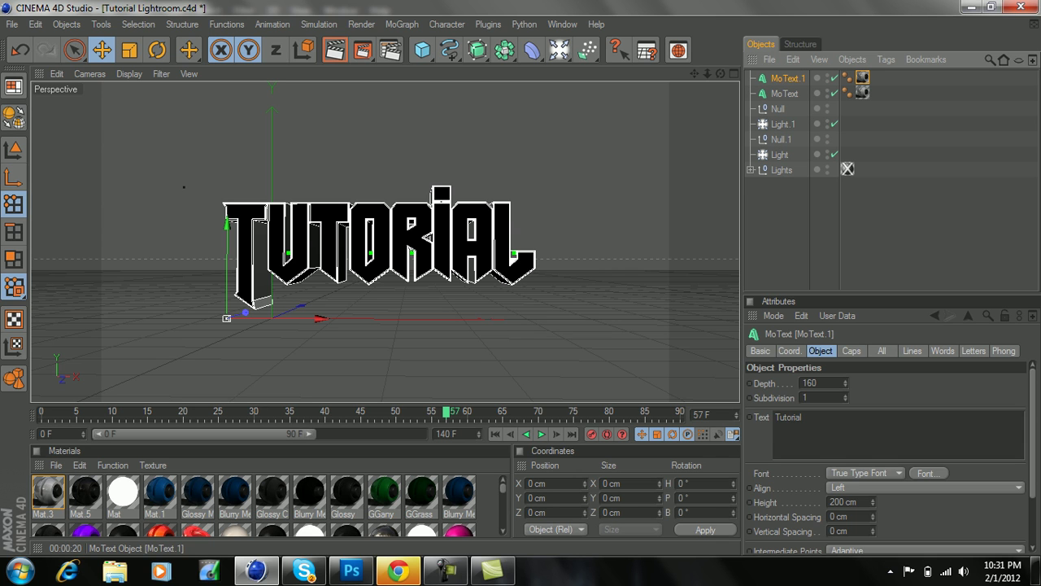
{"action": "left_click", "coordinate": [852, 350]}
{"action": "double_click", "coordinate": [817, 412]}
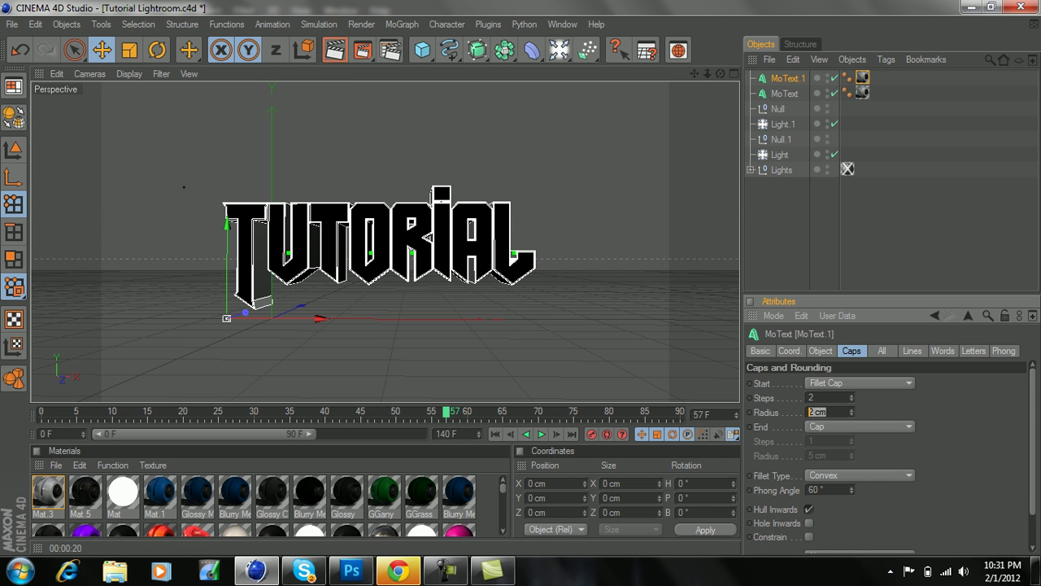
{"action": "type", "text": "3"}
{"action": "key", "text": "Return"}
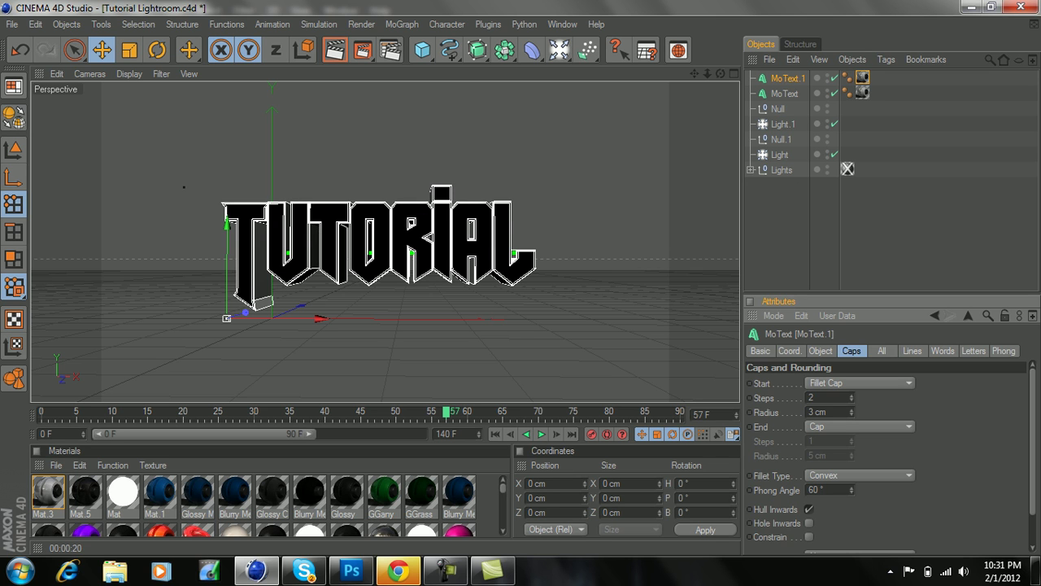
Step: Set the Z position of the duplicated MoText to 6 cm
{"action": "left_click", "coordinate": [789, 350]}
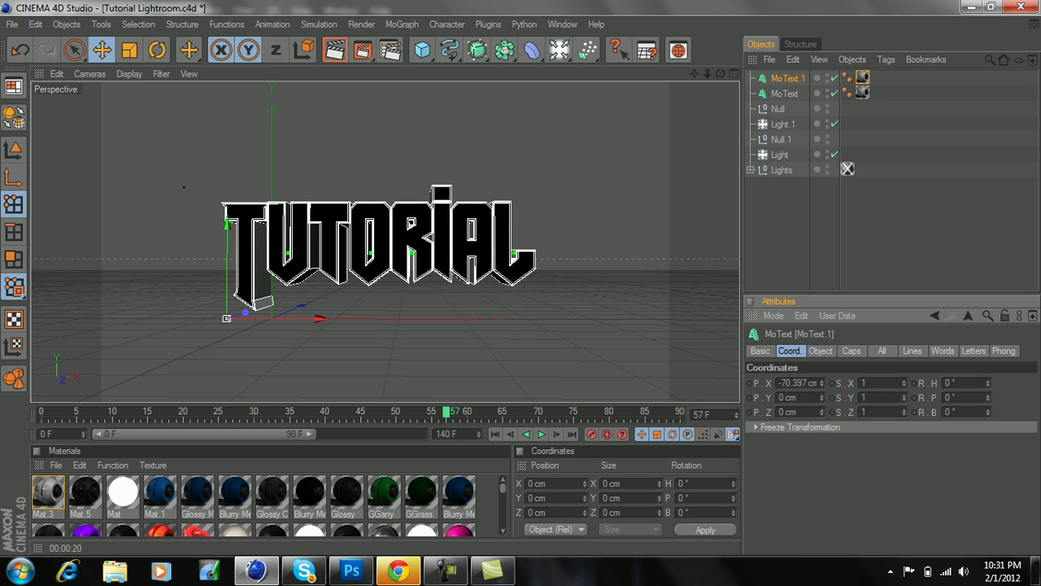
{"action": "double_click", "coordinate": [795, 412]}
{"action": "type", "text": "6"}
{"action": "key", "text": "Return"}
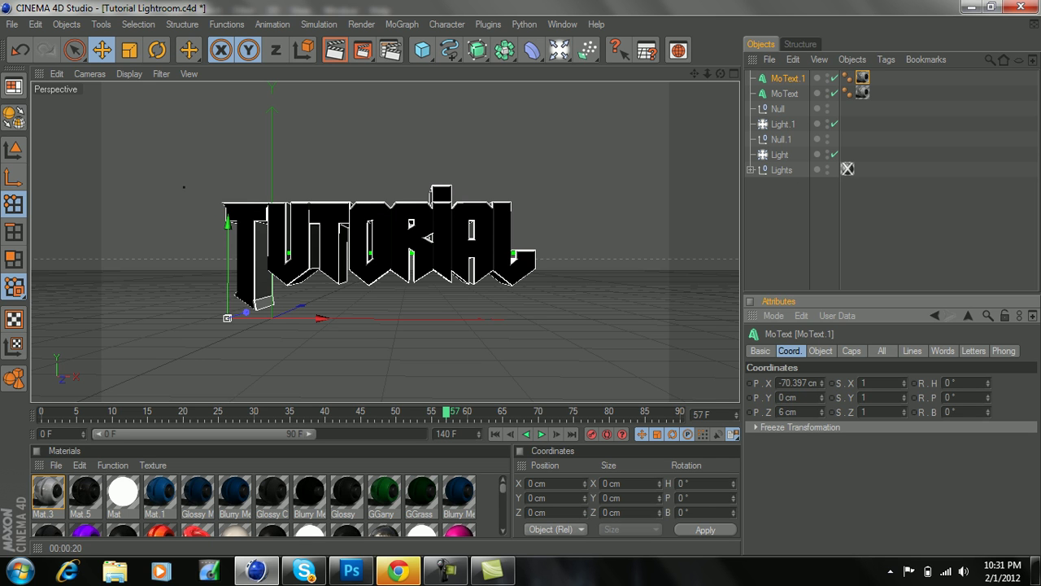
Step: Apply the Mat.5 material to the duplicated MoText and delete its Mat.3 texture tag
{"action": "left_click_drag", "start_coordinate": [86, 493], "coordinate": [788, 79]}
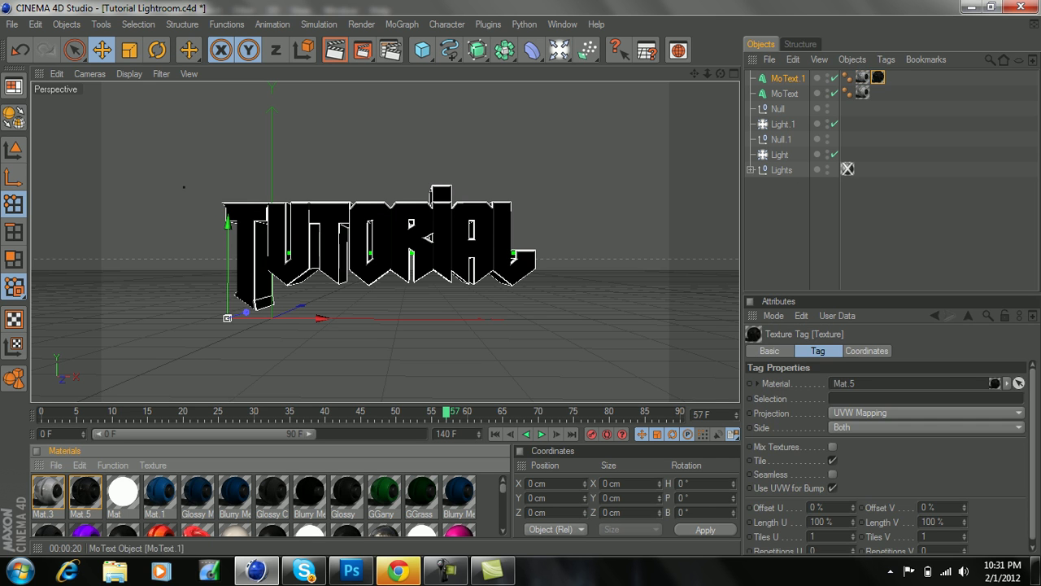
{"action": "left_click", "coordinate": [862, 77]}
{"action": "key", "text": "Delete"}
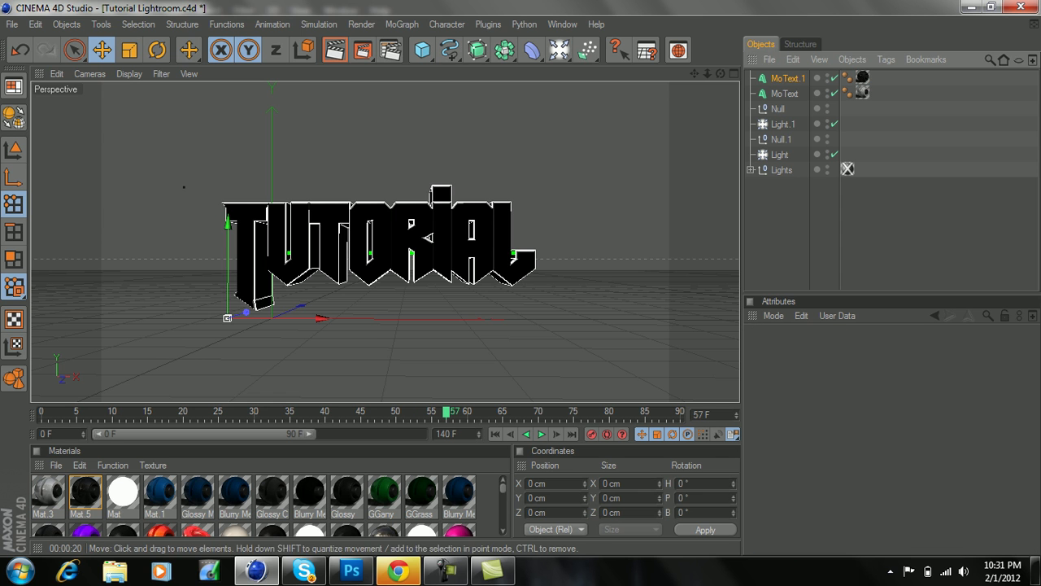
Step: Render the 3D text in the viewport to preview both MoText layers with their materials
{"action": "scroll", "coordinate": [385, 242], "scroll_direction": "up", "scroll_amount": 1}
{"action": "left_click_drag", "start_coordinate": [385, 241], "coordinate": [402, 237], "text": "alt"}
{"action": "left_click", "coordinate": [335, 50]}
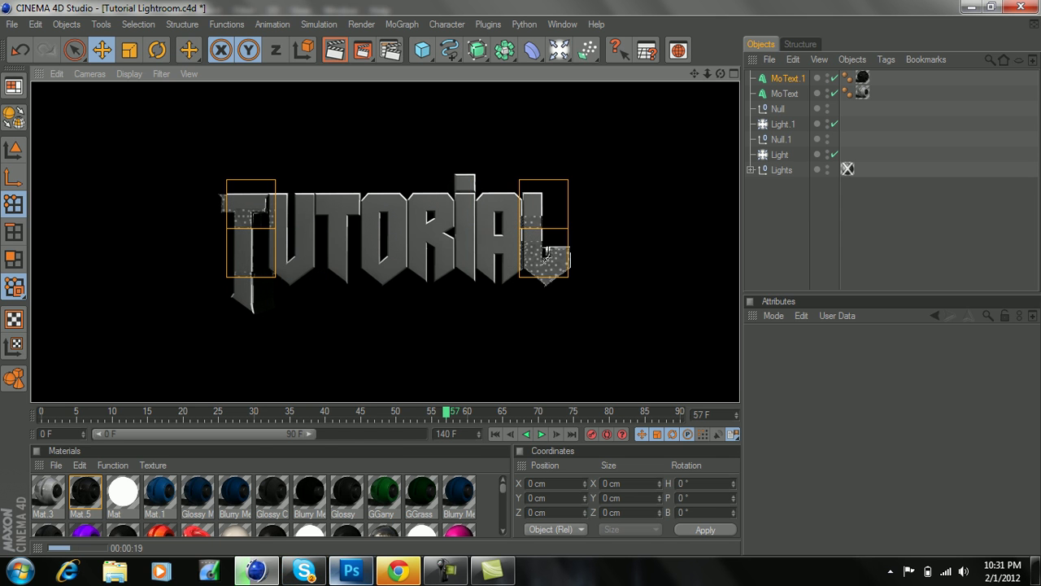
{"action": "mouse_move", "coordinate": [352, 571]}
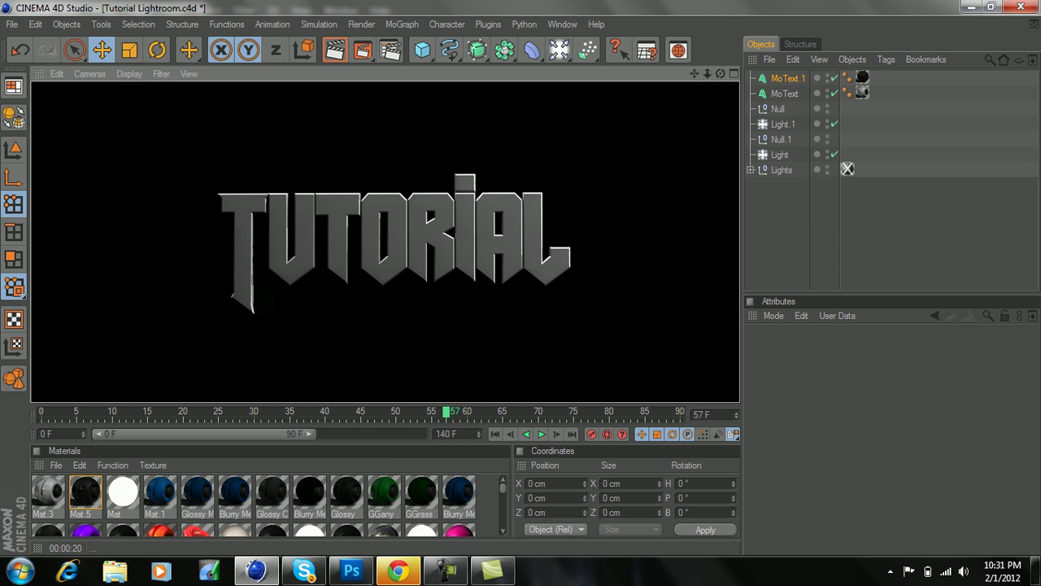
Step: Set the render's save file to TEXT on the Desktop
{"action": "left_click", "coordinate": [390, 50]}
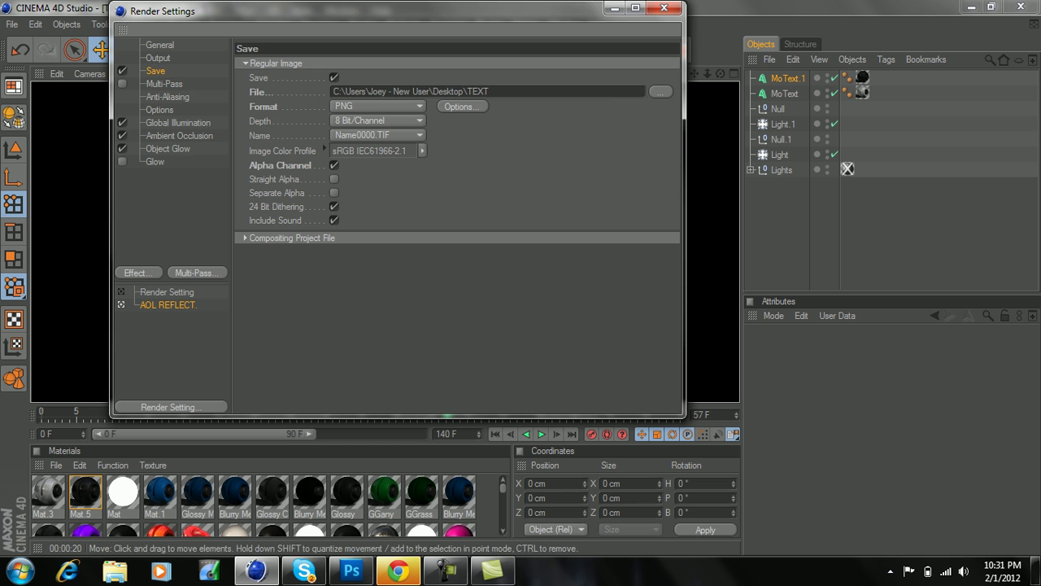
{"action": "left_click", "coordinate": [661, 92]}
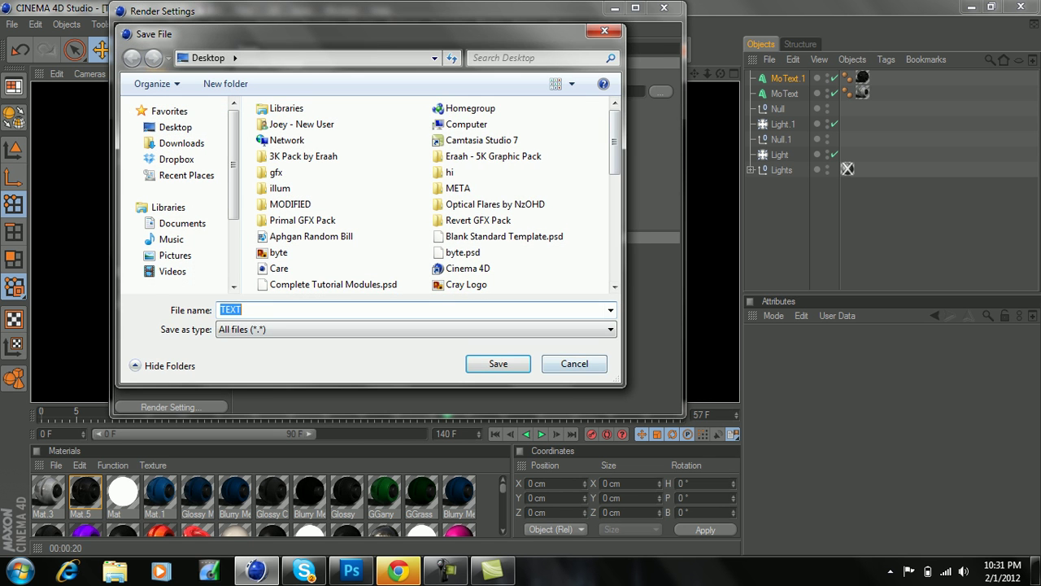
{"action": "left_click", "coordinate": [574, 365]}
{"action": "left_click", "coordinate": [660, 92]}
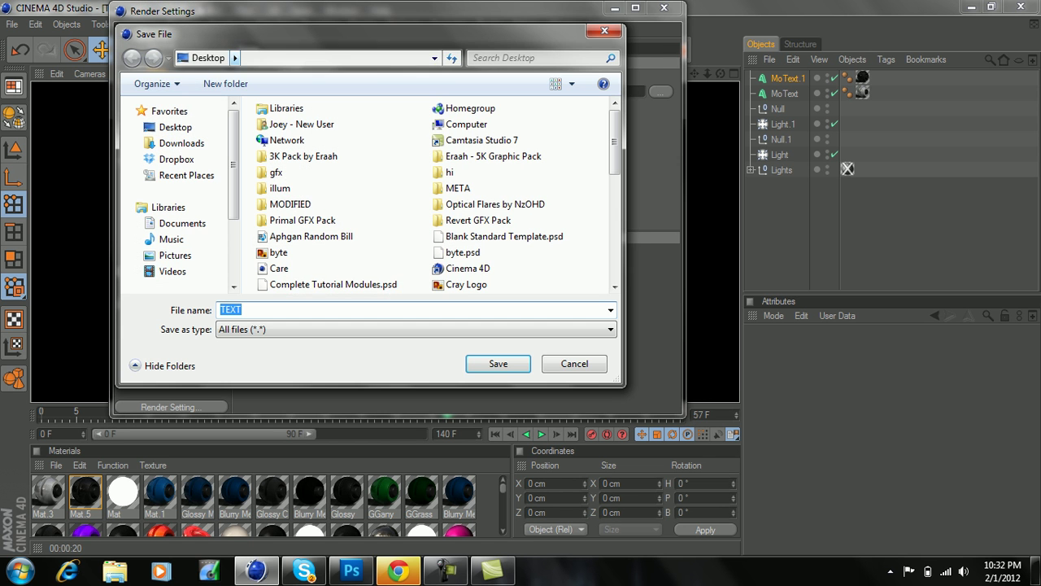
{"action": "key", "text": "Return"}
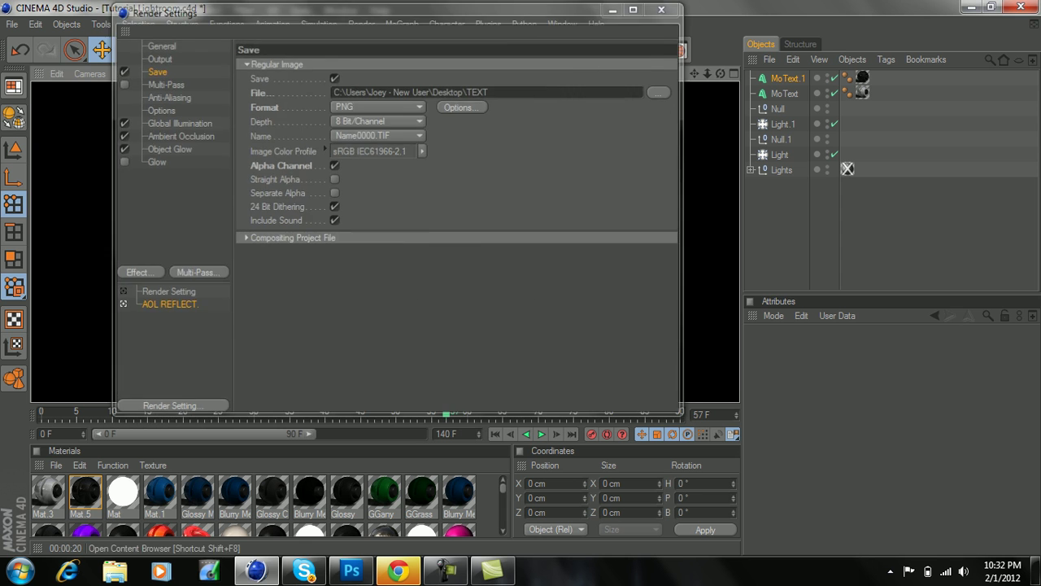
Step: Switch to Photoshop and close the TEXT0057.png, Grunge Wall.jpg, grungee.png and 002_800x600.png documents
{"action": "left_click", "coordinate": [351, 571]}
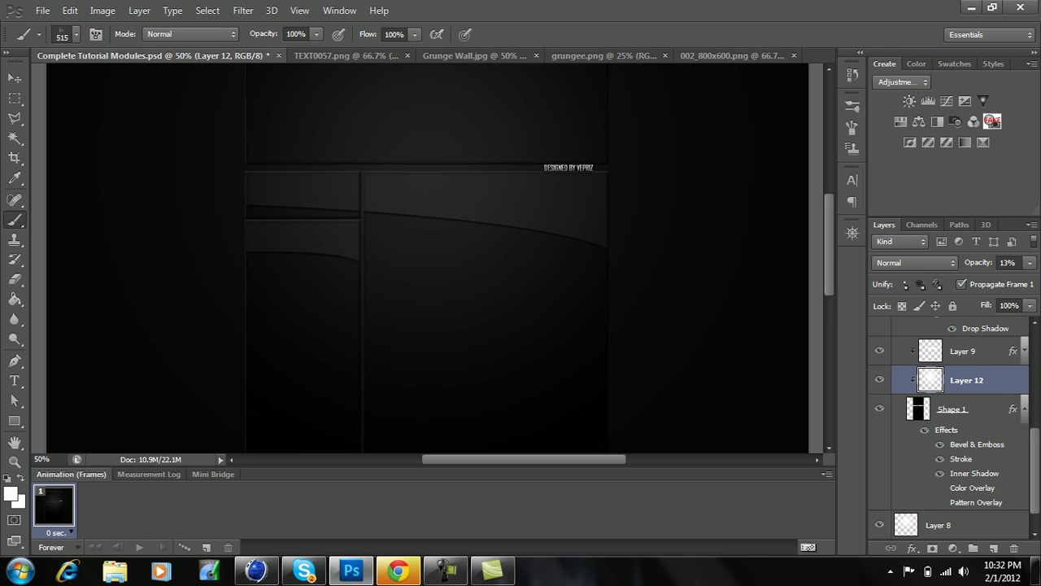
{"action": "scroll", "coordinate": [427, 257], "scroll_direction": "up", "scroll_amount": 3}
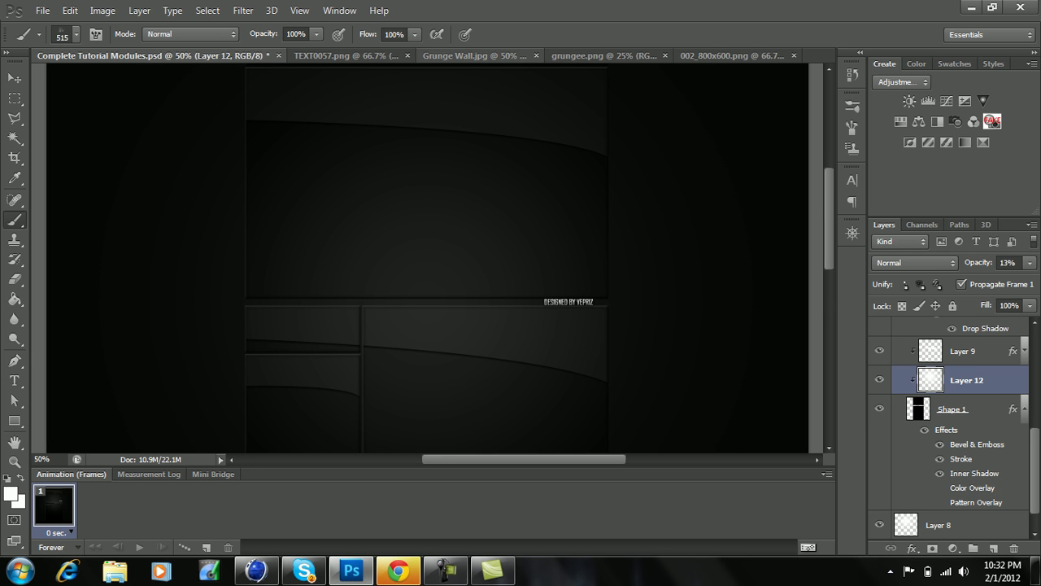
{"action": "left_click", "coordinate": [406, 56]}
{"action": "left_click", "coordinate": [436, 55]}
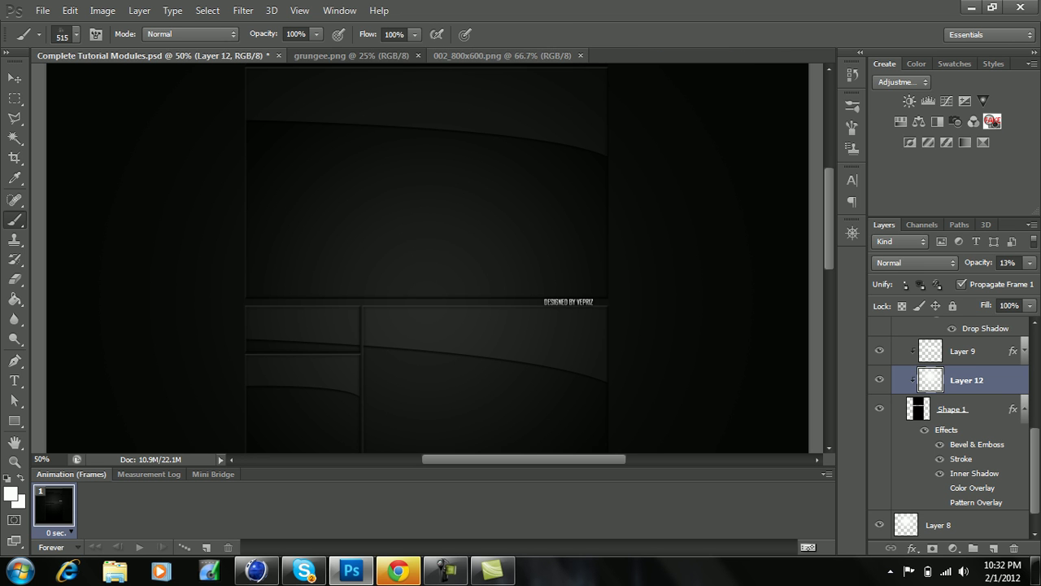
{"action": "left_click", "coordinate": [418, 56]}
{"action": "left_click", "coordinate": [441, 55]}
Step: Select TEXT0057.png on the Desktop as the file to open and switch back to CINEMA 4D
{"action": "left_click", "coordinate": [42, 11]}
{"action": "left_click", "coordinate": [49, 42]}
{"action": "left_click", "coordinate": [581, 61]}
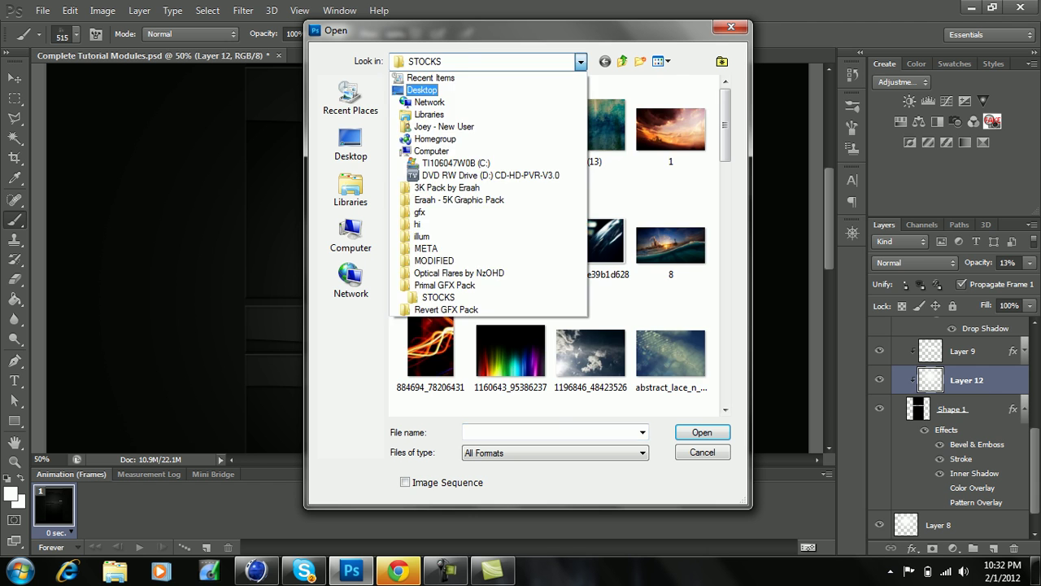
{"action": "left_click", "coordinate": [528, 86]}
{"action": "type", "text": "text"}
{"action": "key", "text": "Down"}
{"action": "key", "text": "Down"}
{"action": "key", "text": "Down"}
{"action": "key", "text": "Down"}
{"action": "key", "text": "Down"}
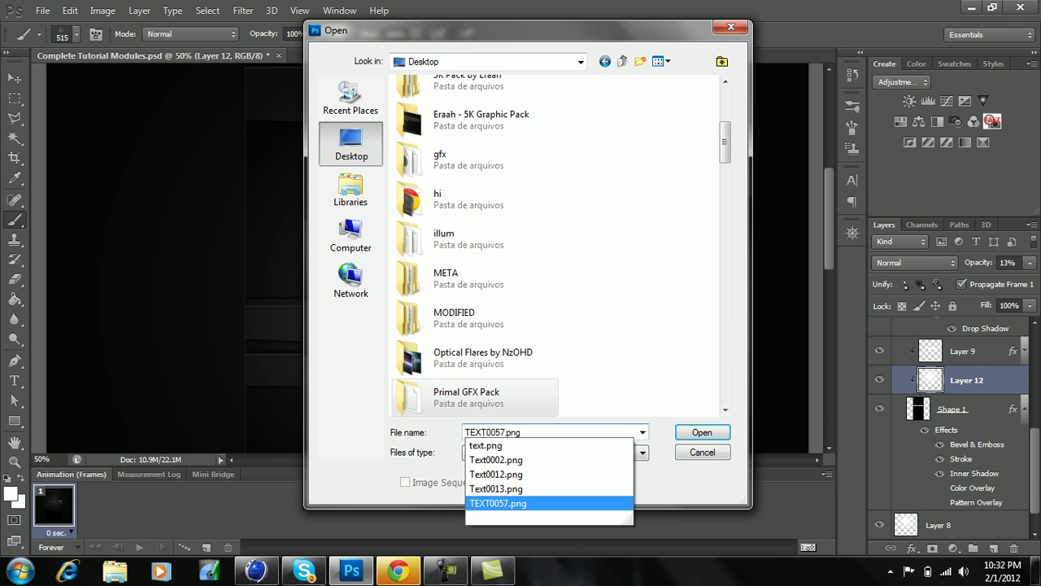
{"action": "left_click", "coordinate": [257, 571]}
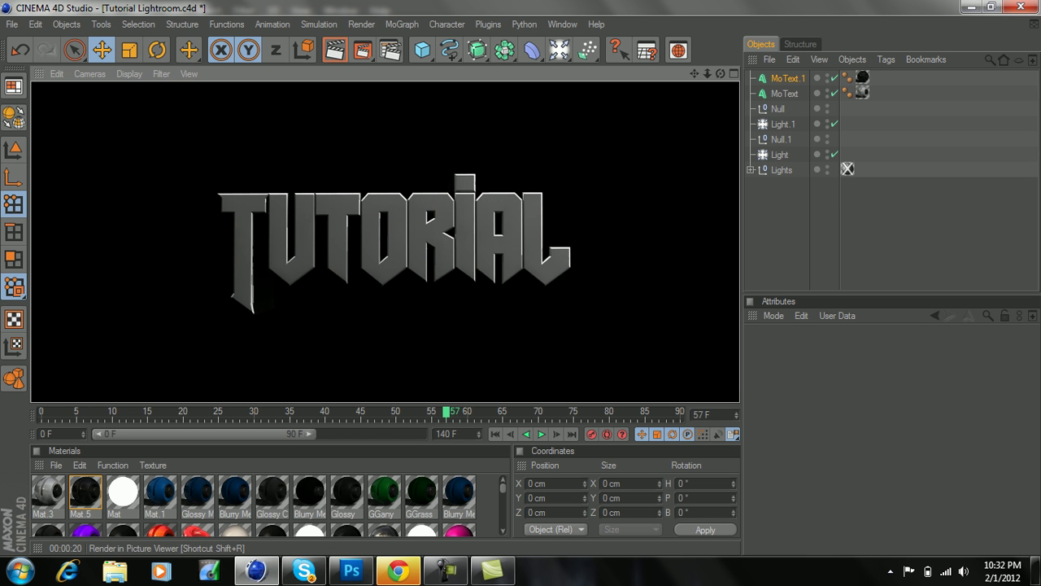
{"action": "left_click", "coordinate": [362, 49]}
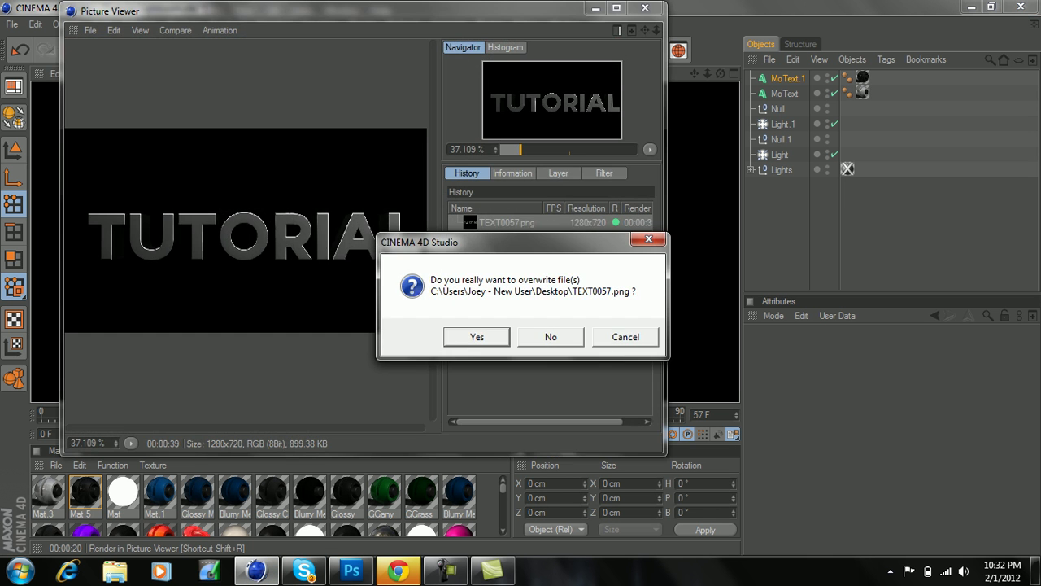
{"action": "left_click_drag", "start_coordinate": [504, 242], "coordinate": [290, 321]}
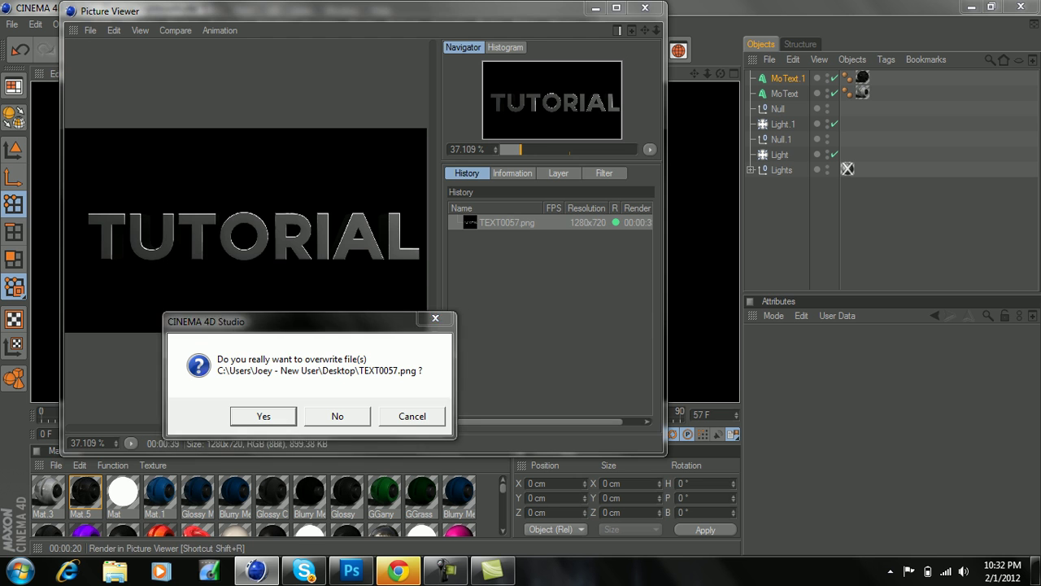
{"action": "left_click", "coordinate": [411, 415]}
{"action": "left_click", "coordinate": [645, 8]}
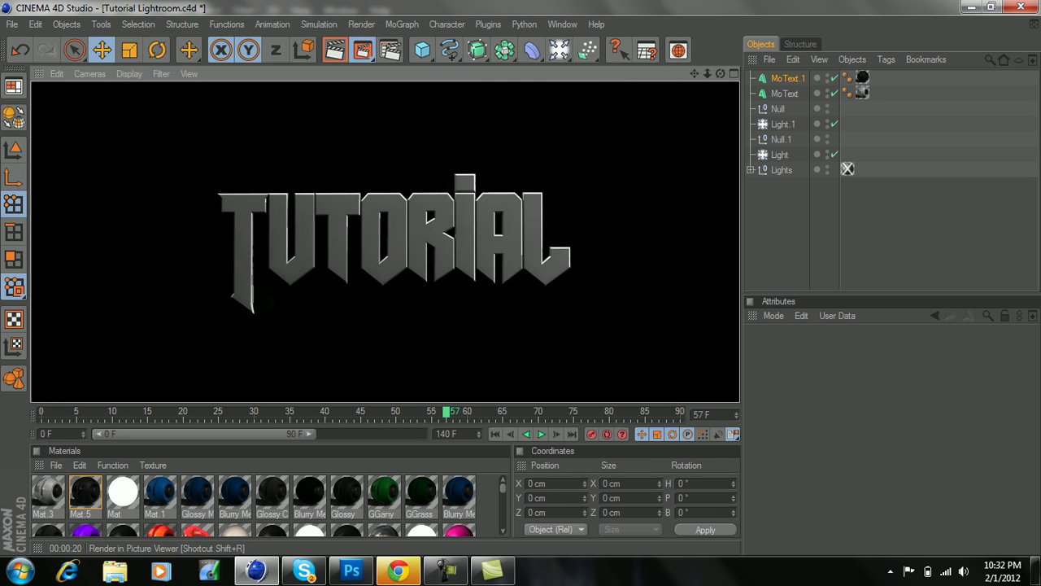
Step: Render the scene to the Picture Viewer, overwriting the existing TEXT0057.png
{"action": "left_click", "coordinate": [362, 50]}
{"action": "key", "text": "Return"}
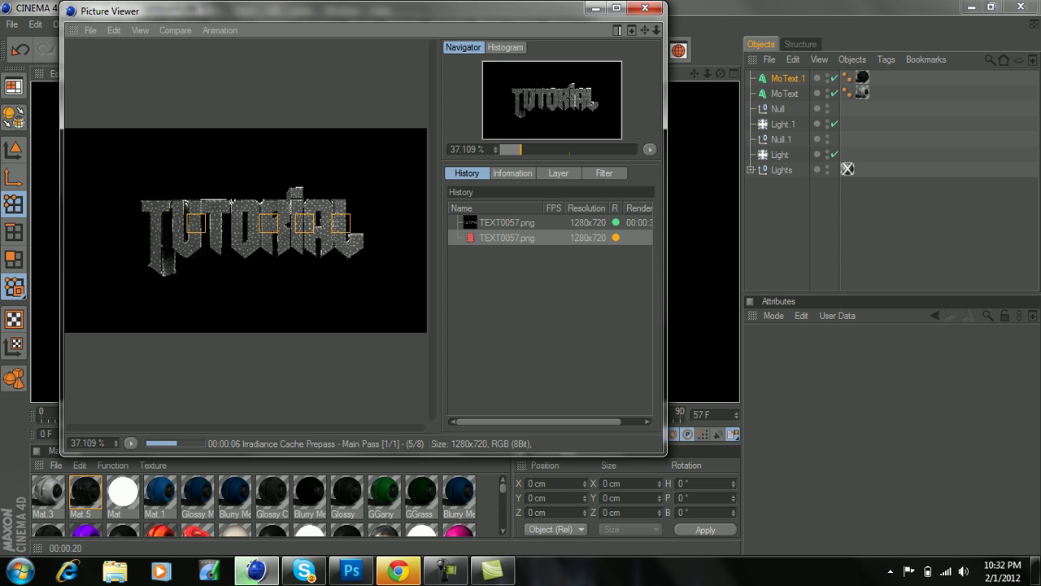
Step: Close the Camtasia preview page in Chrome and return to Photoshop
{"action": "mouse_move", "coordinate": [351, 571]}
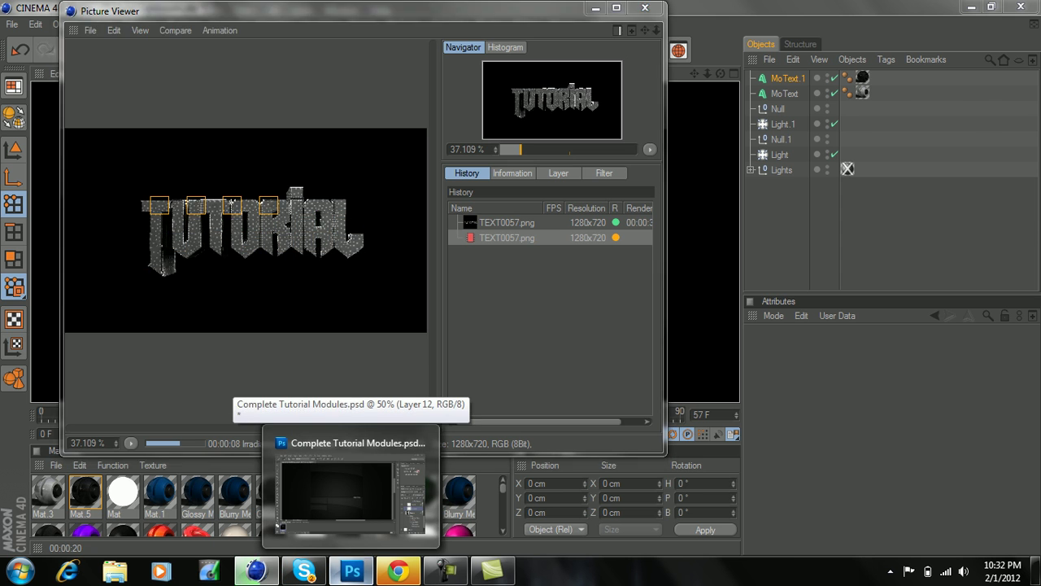
{"action": "left_click", "coordinate": [350, 488]}
{"action": "left_click", "coordinate": [399, 571]}
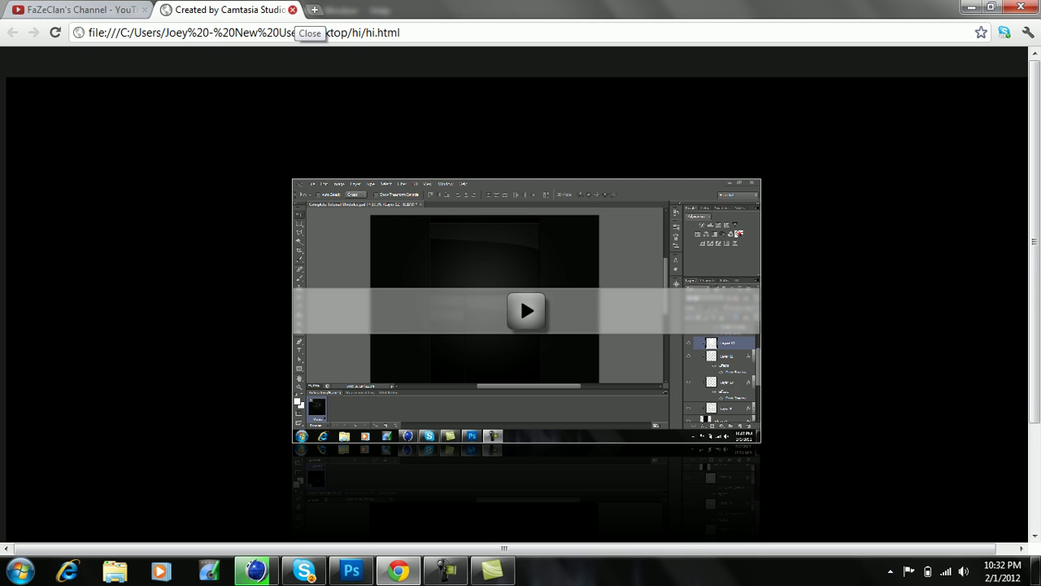
{"action": "left_click", "coordinate": [293, 9]}
{"action": "left_click", "coordinate": [352, 571]}
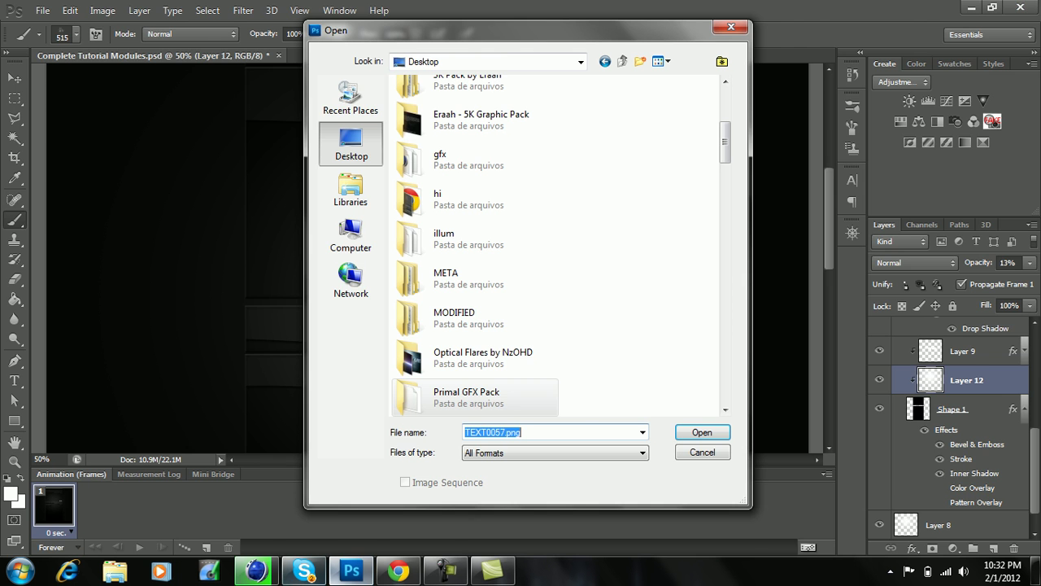
Step: Switch to Skype, view the Gyazo image linked in THE ONE AND ONLY GFX CHAT #1, and return to the chat
{"action": "left_click", "coordinate": [257, 571]}
{"action": "left_click", "coordinate": [304, 571]}
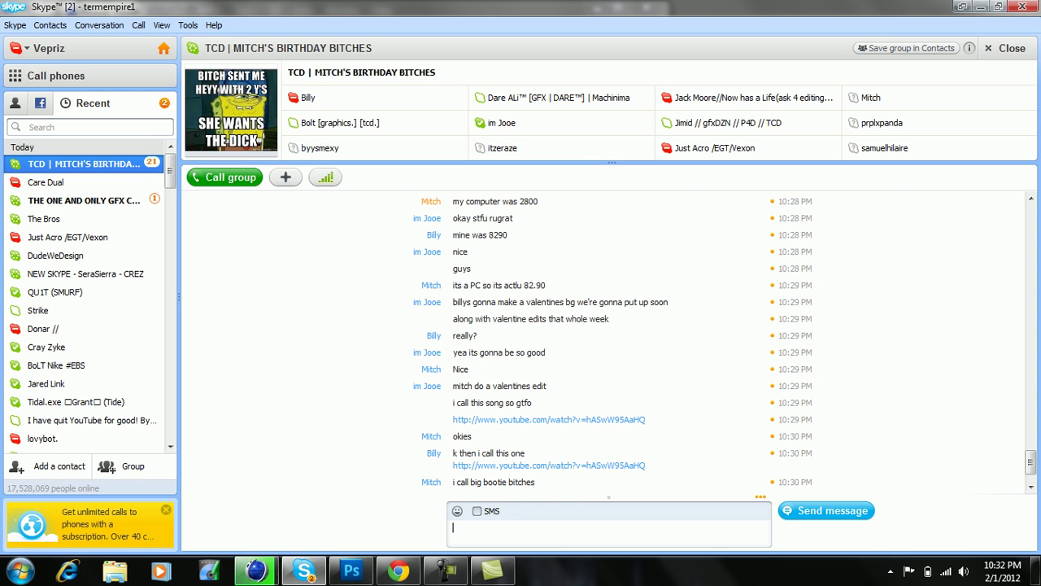
{"action": "left_click", "coordinate": [85, 201]}
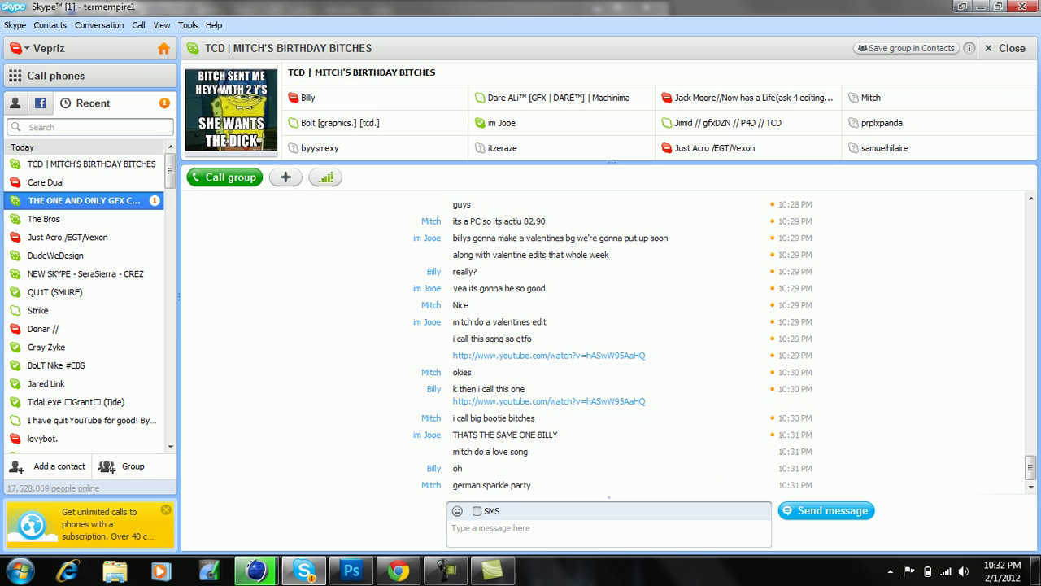
{"action": "left_click", "coordinate": [558, 485]}
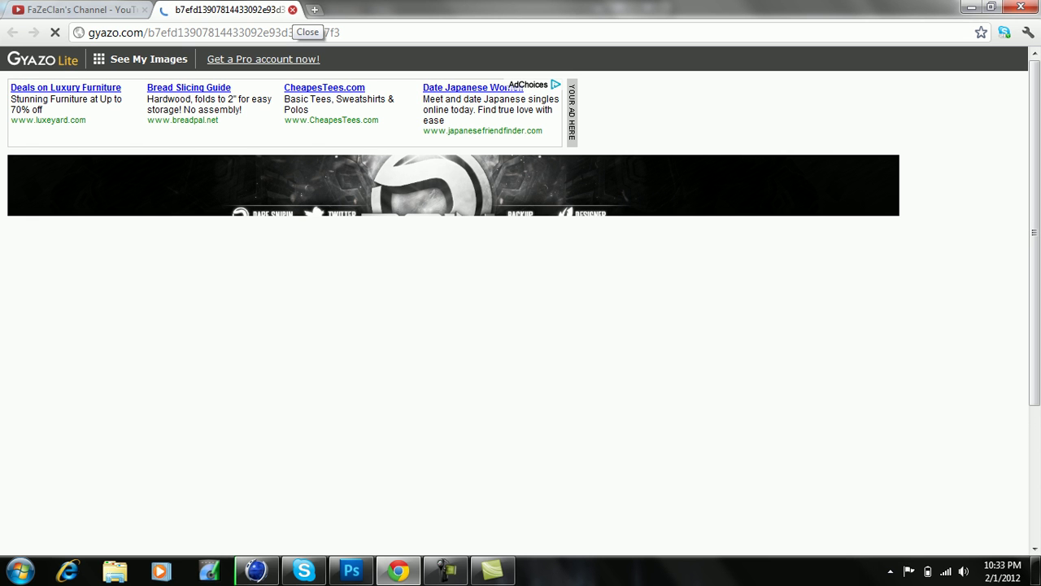
{"action": "left_click", "coordinate": [292, 10]}
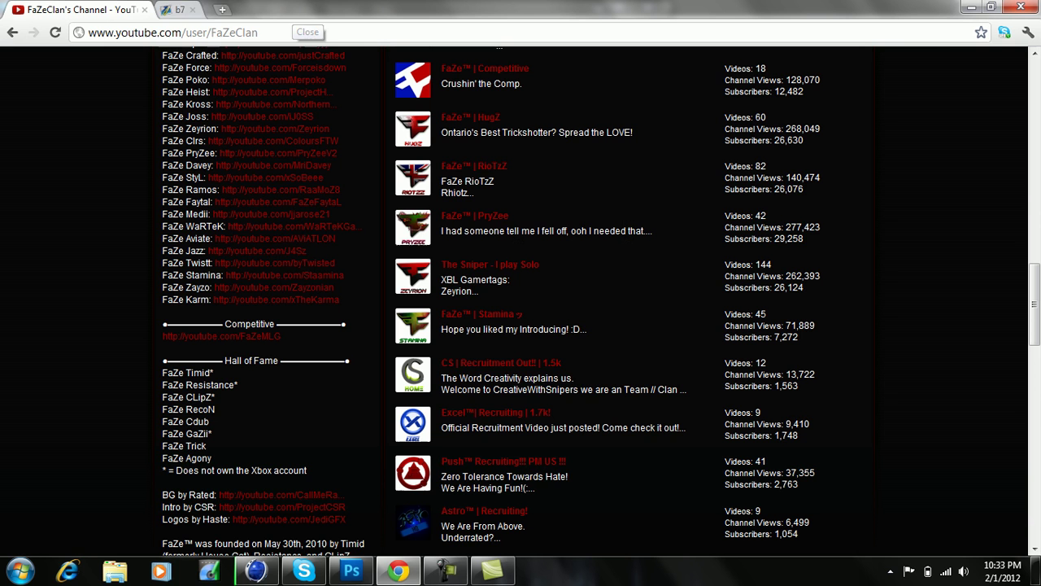
{"action": "left_click", "coordinate": [303, 569]}
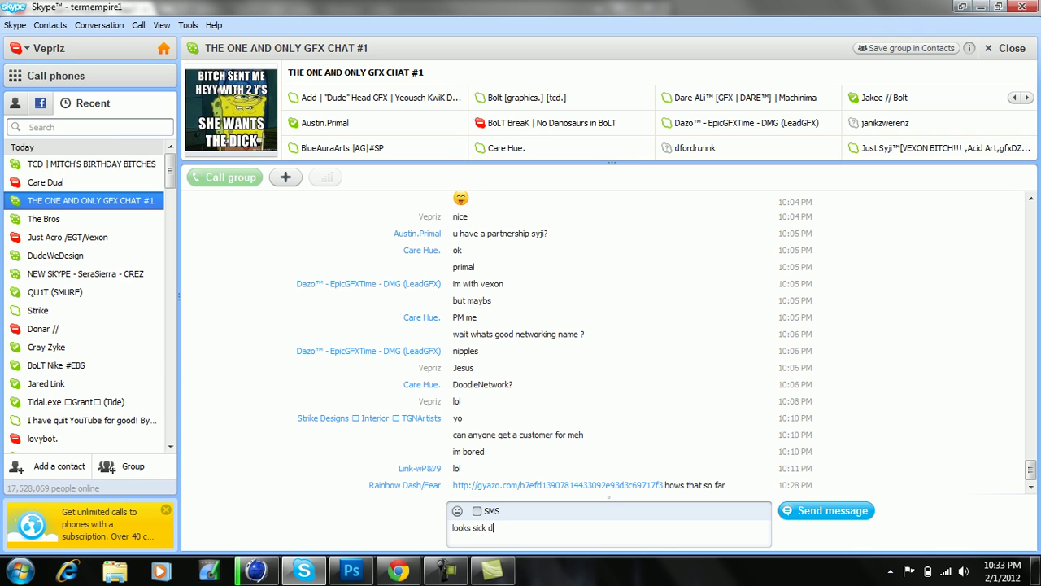
Step: Send the "looks sick" reply in the Skype group chat and switch to CINEMA 4D to check the render
{"action": "key", "text": "Return"}
{"action": "left_click", "coordinate": [256, 569]}
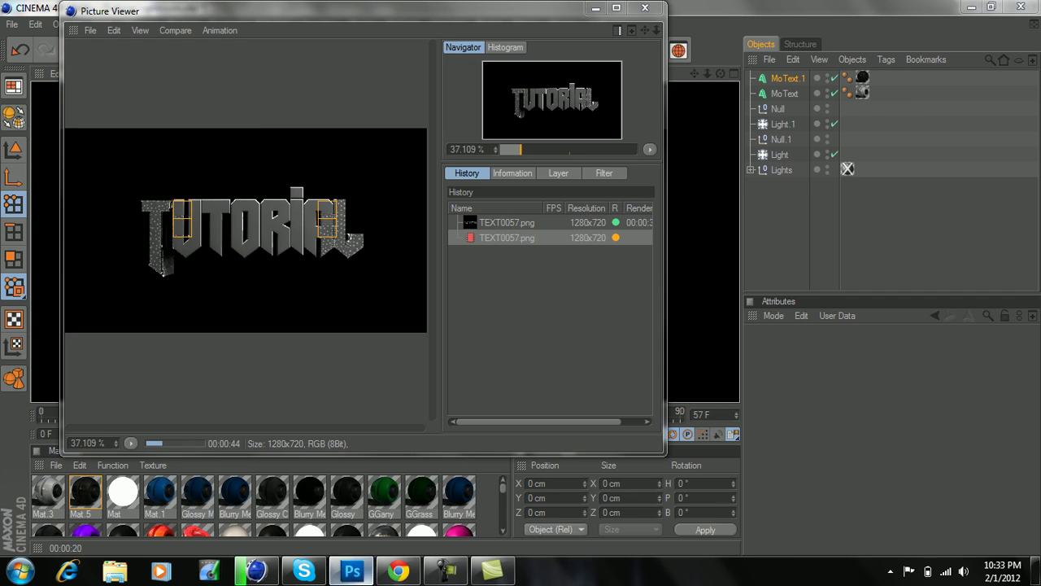
Step: Return to Photoshop and open the finished TEXT0057.png render, checking the render progress in CINEMA 4D first
{"action": "left_click", "coordinate": [351, 569]}
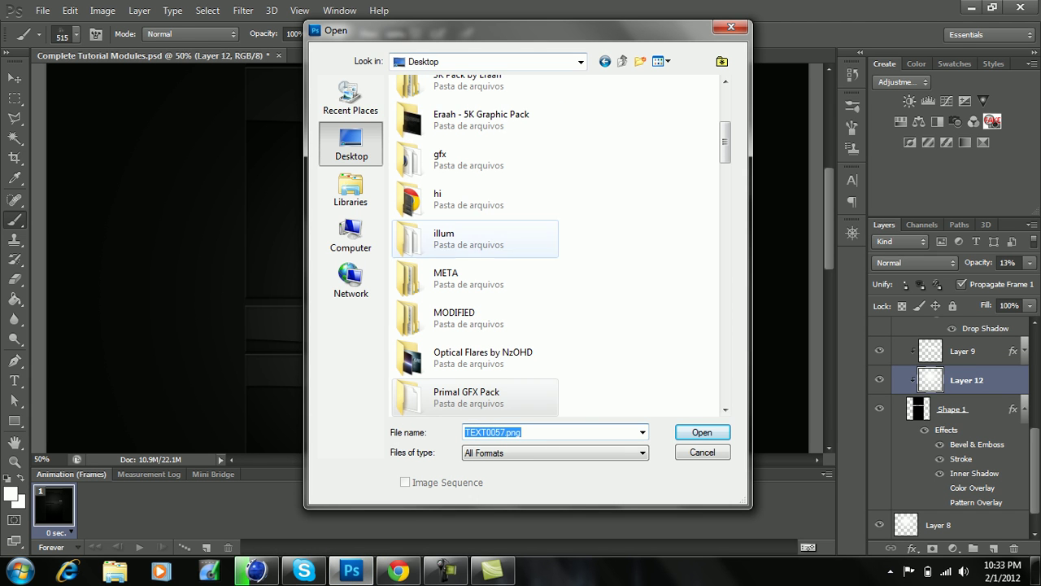
{"action": "left_click", "coordinate": [523, 433]}
{"action": "left_click", "coordinate": [257, 569]}
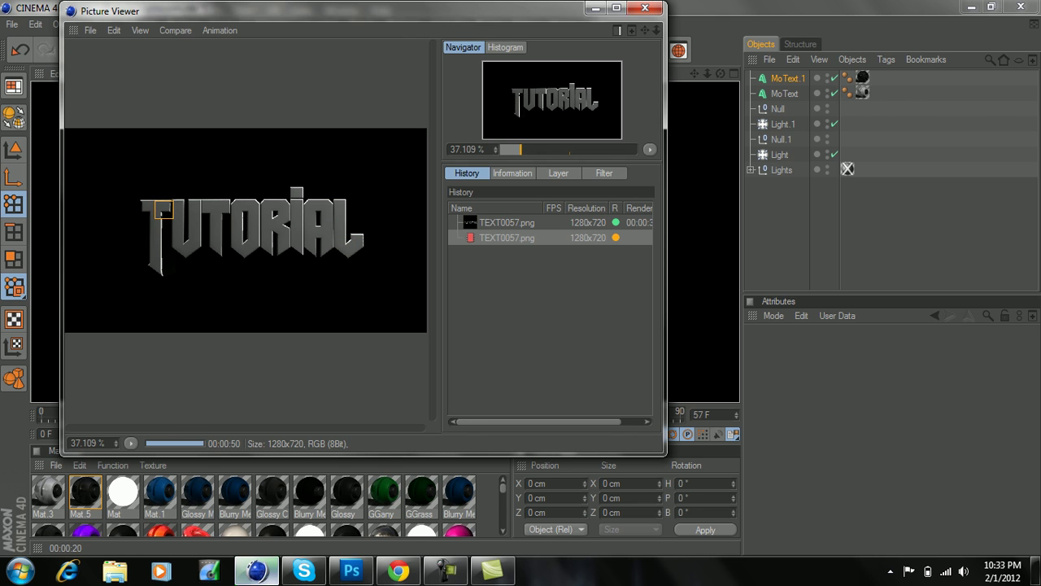
{"action": "left_click", "coordinate": [266, 569]}
{"action": "key", "text": "Return"}
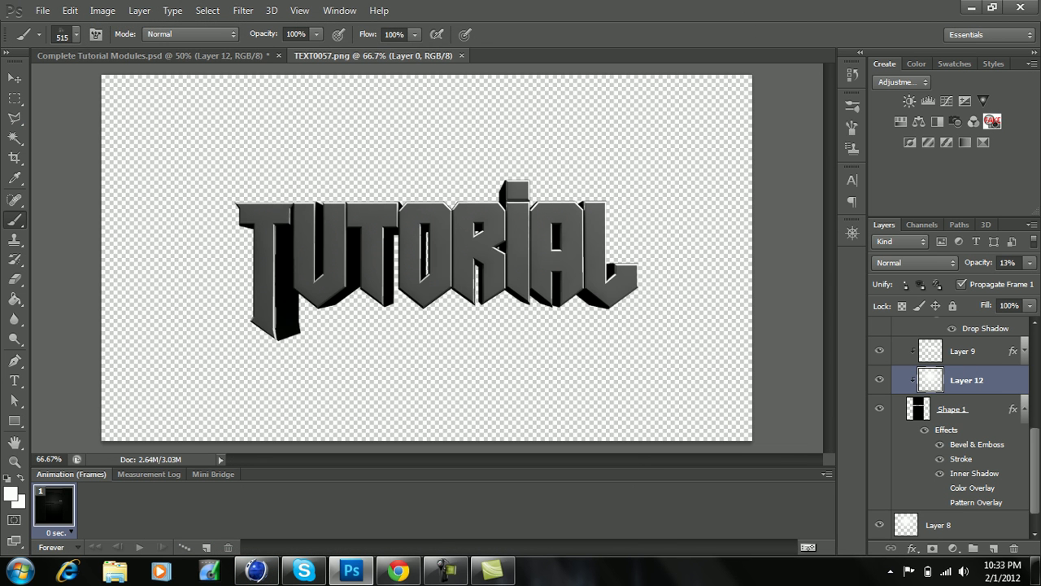
Step: Bring the text render into Complete Tutorial Modules.psd, stack its layer beneath the Modules group, and shift the text beside the panel's left edge
{"action": "left_click", "coordinate": [15, 79]}
{"action": "left_click_drag", "start_coordinate": [483, 266], "coordinate": [184, 75]}
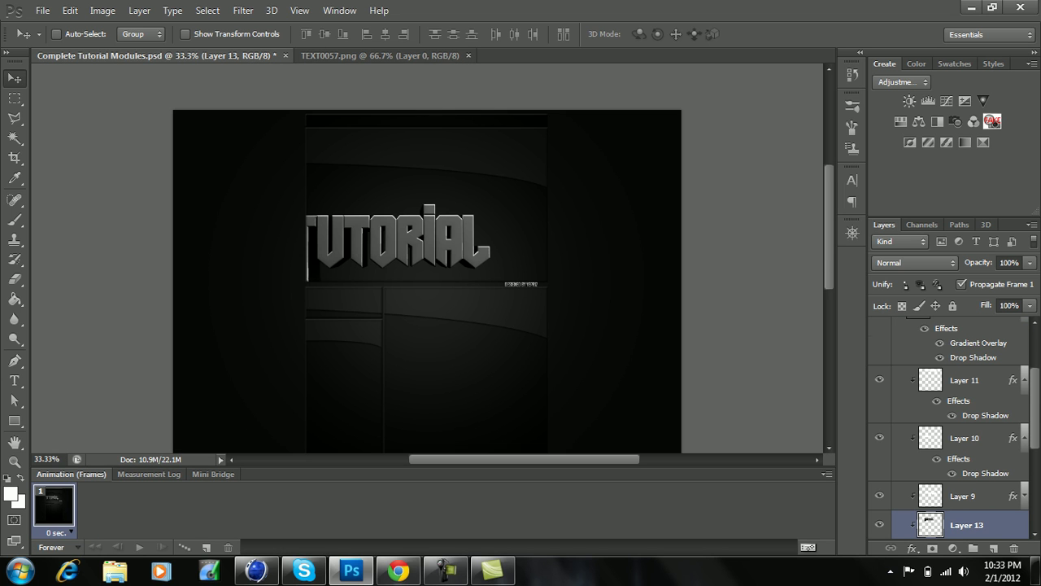
{"action": "left_click_drag", "start_coordinate": [943, 524], "coordinate": [931, 532]}
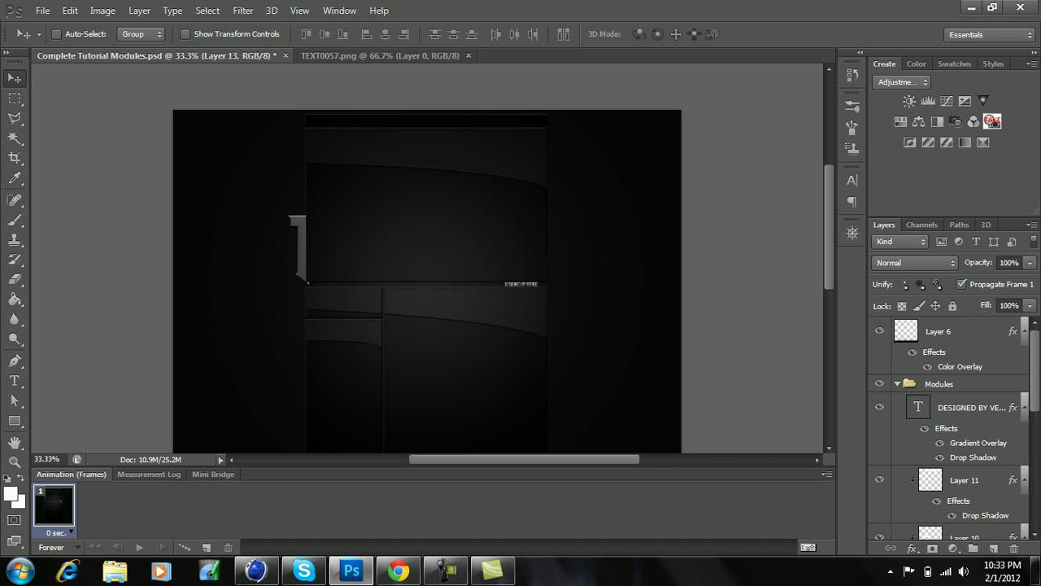
{"action": "left_click_drag", "start_coordinate": [423, 281], "coordinate": [297, 293]}
Step: Rotate the Tutorial text layer 90° counterclockwise and apply the transformation
{"action": "key", "text": "ctrl+t"}
{"action": "right_click", "coordinate": [286, 299]}
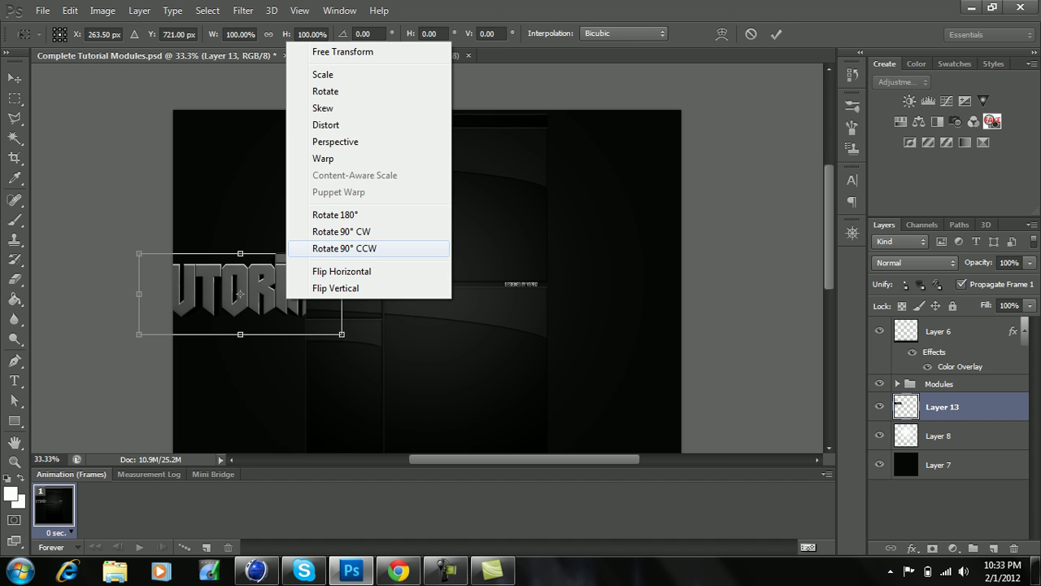
{"action": "left_click", "coordinate": [345, 249]}
{"action": "left_click", "coordinate": [15, 78]}
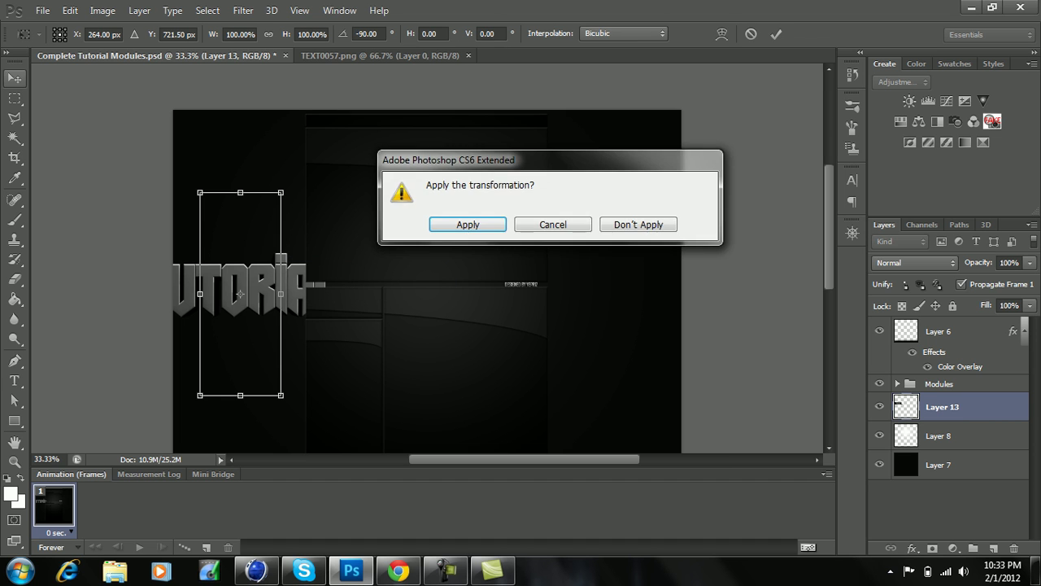
{"action": "key", "text": "Return"}
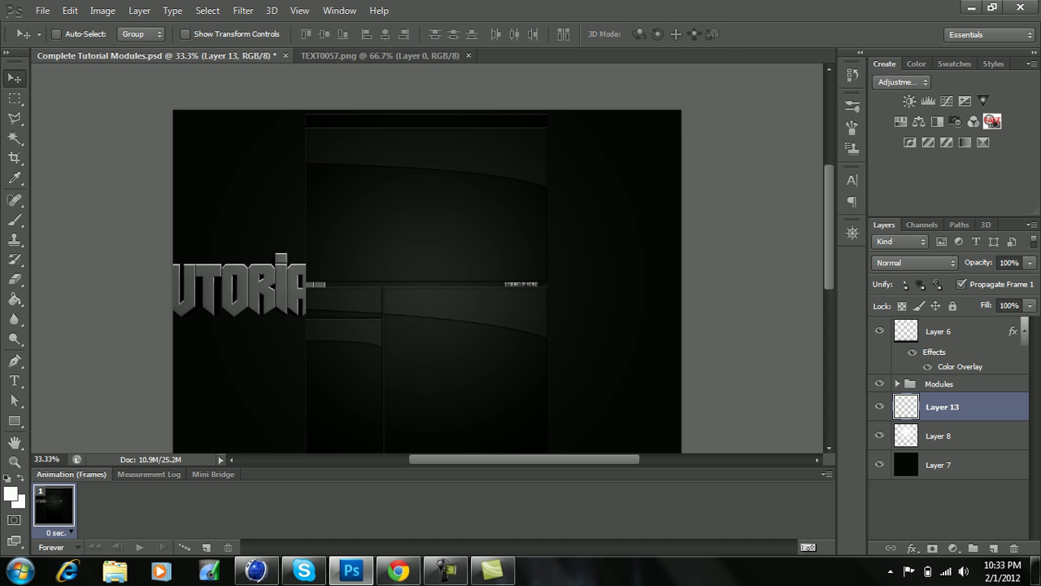
Step: Scale the vertical Tutorial text proportionally to about 80%
{"action": "key", "text": "ctrl+t"}
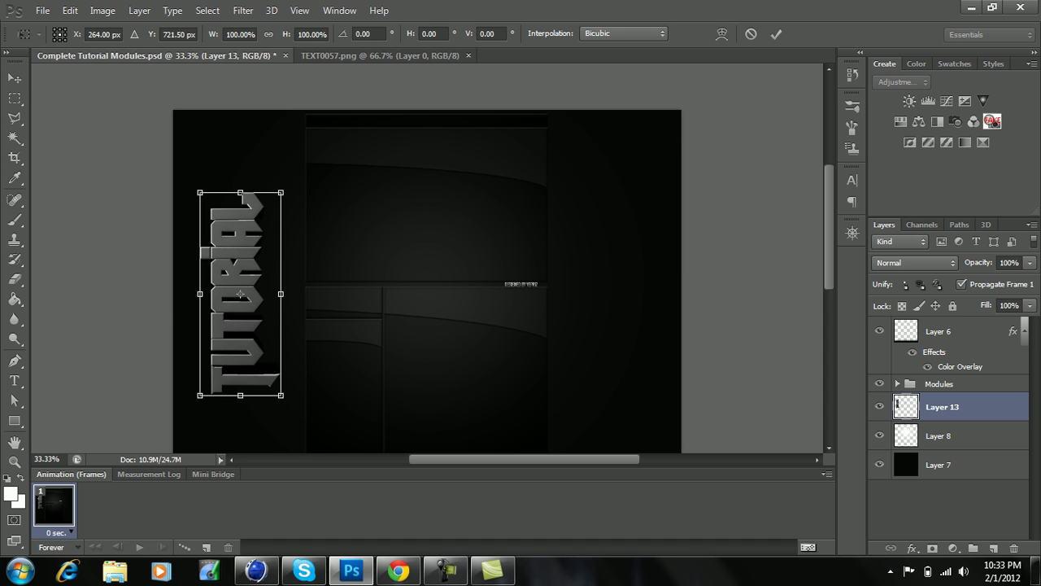
{"action": "left_click_drag", "start_coordinate": [199, 192], "coordinate": [216, 232], "text": "shift"}
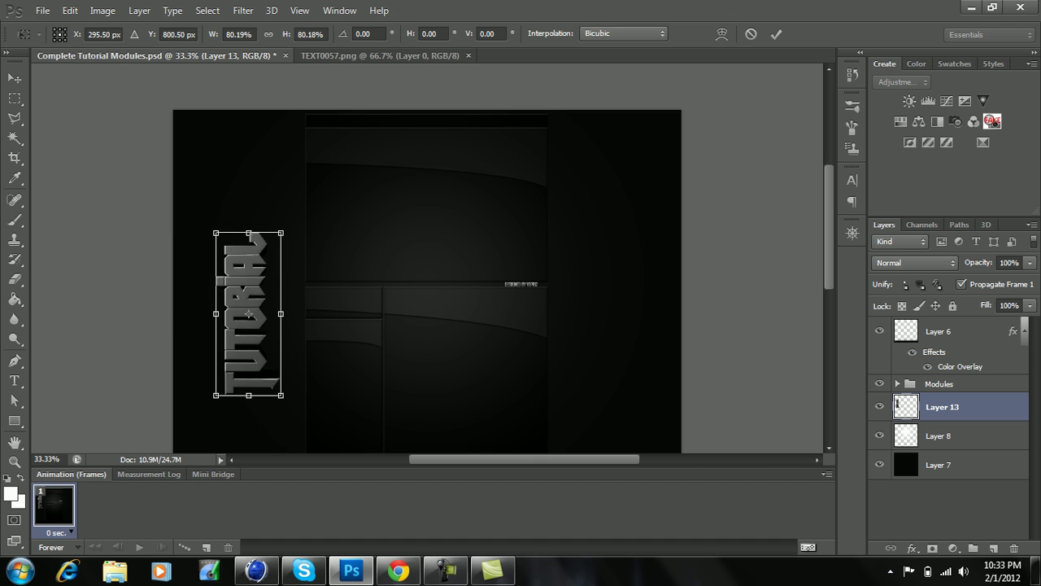
{"action": "key", "text": "v"}
{"action": "key", "text": "Return"}
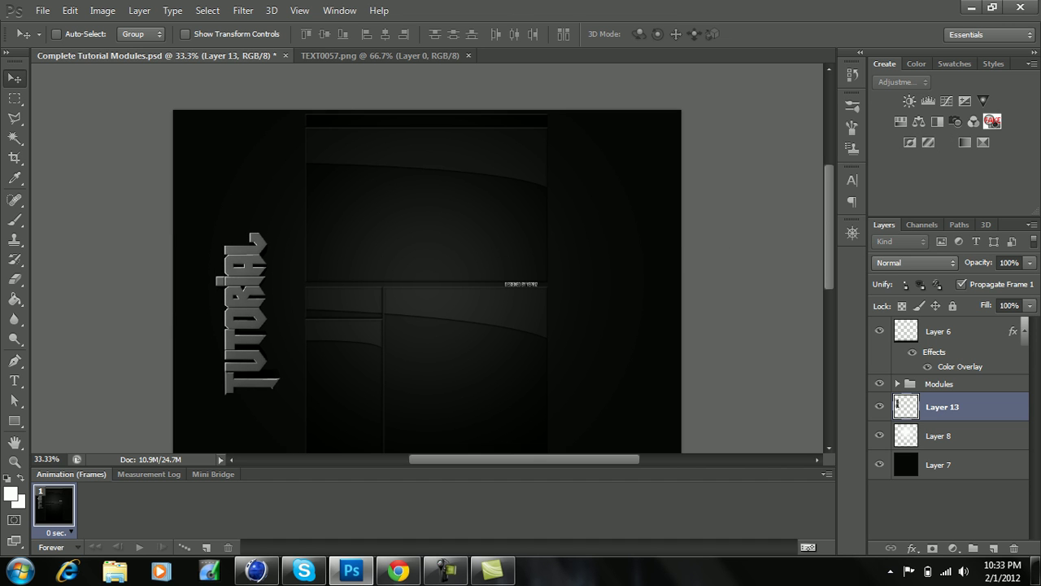
Step: Add a Drop Shadow to Layer 13 with 75% opacity, 0 px distance, 15% spread and 20 px size
{"action": "key", "text": "ctrl+plus"}
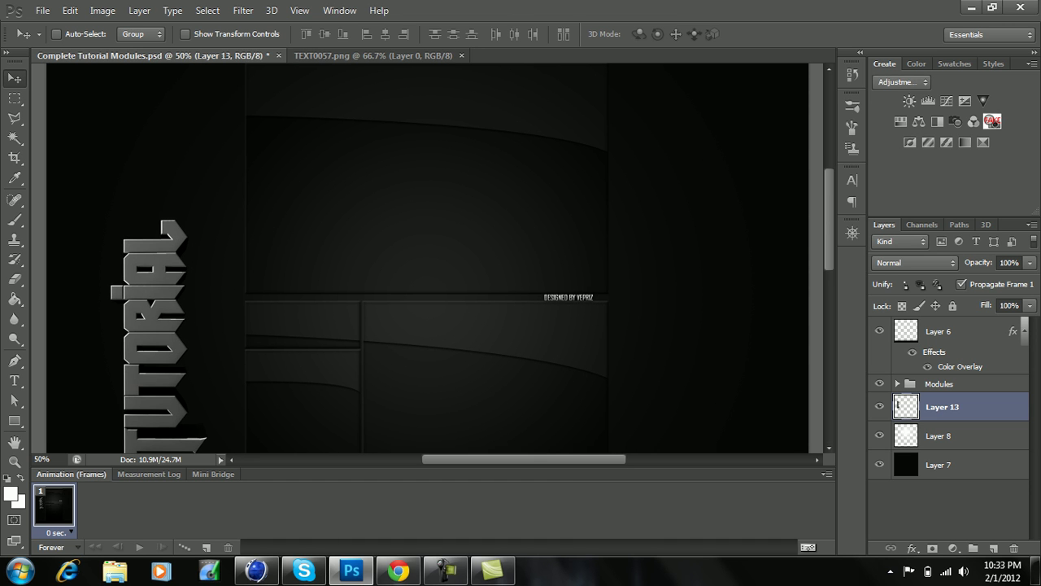
{"action": "key", "text": "h"}
{"action": "double_click", "coordinate": [897, 404]}
{"action": "left_click", "coordinate": [1013, 256]}
{"action": "right_click", "coordinate": [897, 406]}
{"action": "left_click", "coordinate": [845, 36]}
{"action": "left_click", "coordinate": [595, 273]}
{"action": "double_click", "coordinate": [873, 324]}
{"action": "type", "text": "01520"}
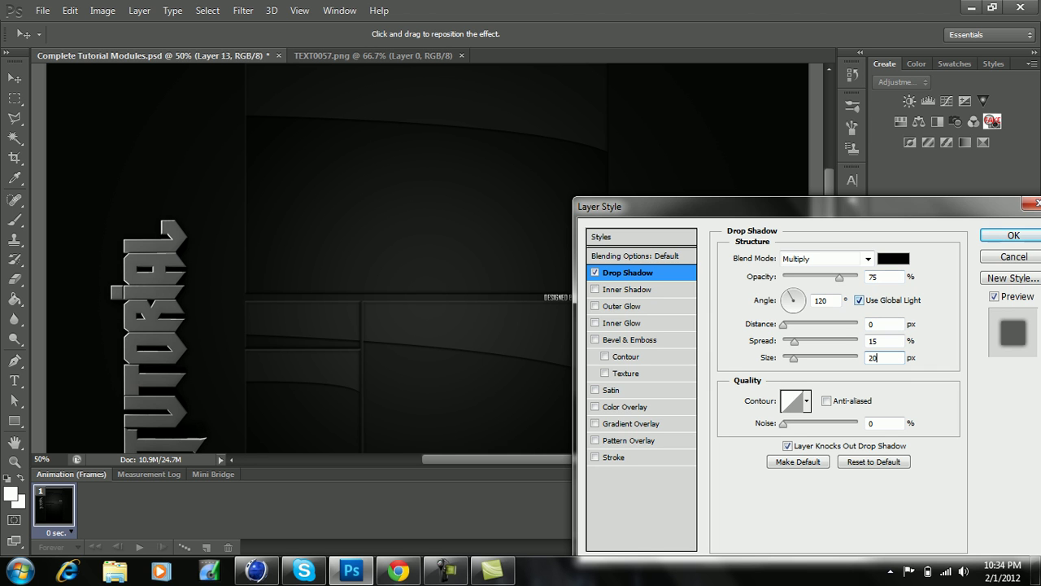
{"action": "type", "text": "75"}
Step: Add an Inner Glow to the text layer and set its colour to white (ffffff)
{"action": "left_click", "coordinate": [623, 323]}
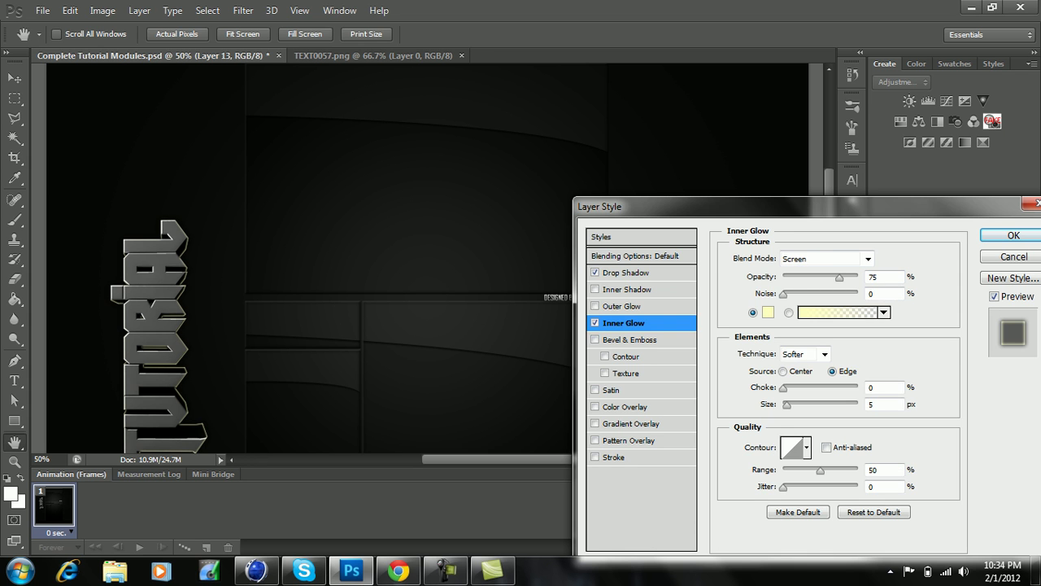
{"action": "left_click", "coordinate": [768, 312]}
{"action": "left_click", "coordinate": [559, 313]}
{"action": "left_click", "coordinate": [919, 303]}
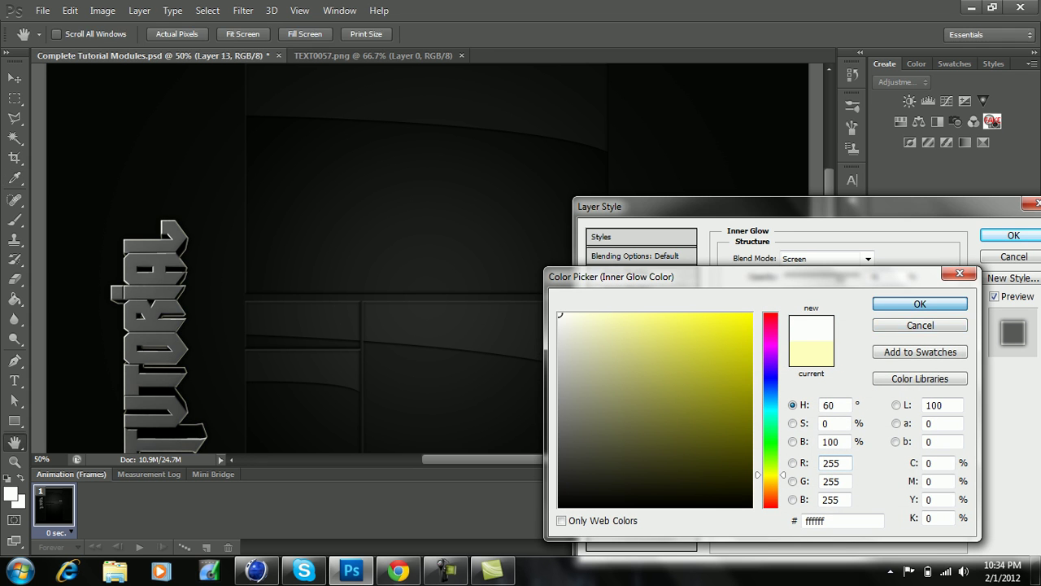
Step: Set the Inner Glow to Overlay blend mode at 100% opacity and apply the layer style
{"action": "left_click", "coordinate": [868, 258]}
{"action": "left_click", "coordinate": [797, 191]}
{"action": "left_click_drag", "start_coordinate": [840, 277], "coordinate": [867, 277]}
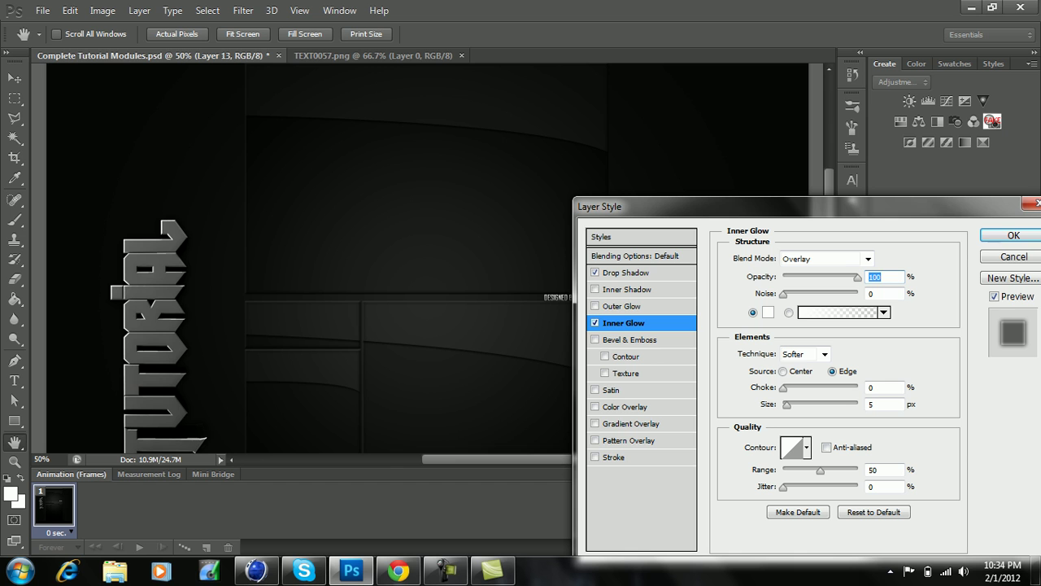
{"action": "key", "text": "ctrl+plus"}
{"action": "scroll", "coordinate": [301, 258], "scroll_direction": "up", "scroll_amount": 3, "text": "ctrl"}
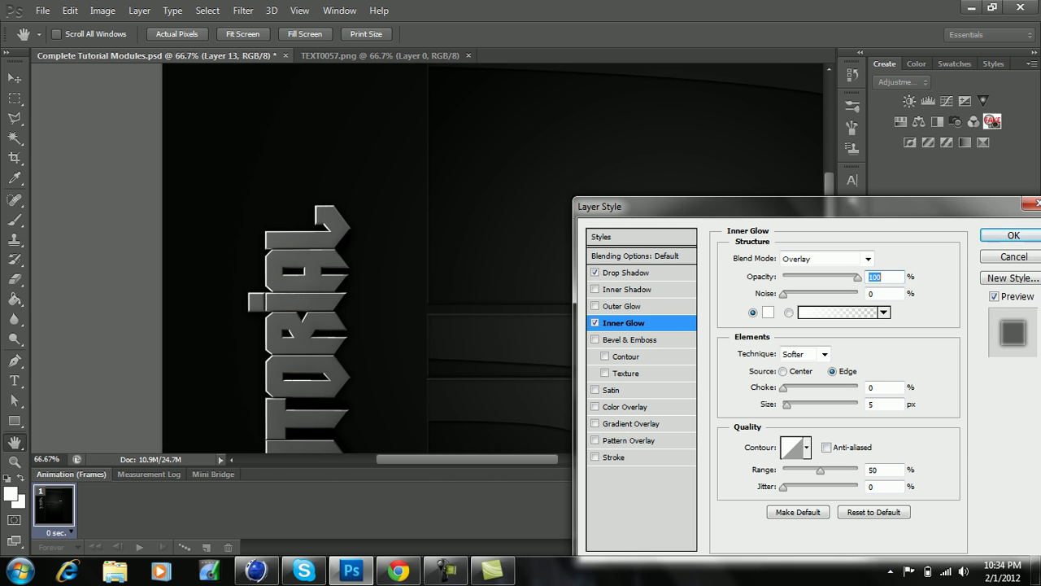
{"action": "key", "text": "ctrl+plus"}
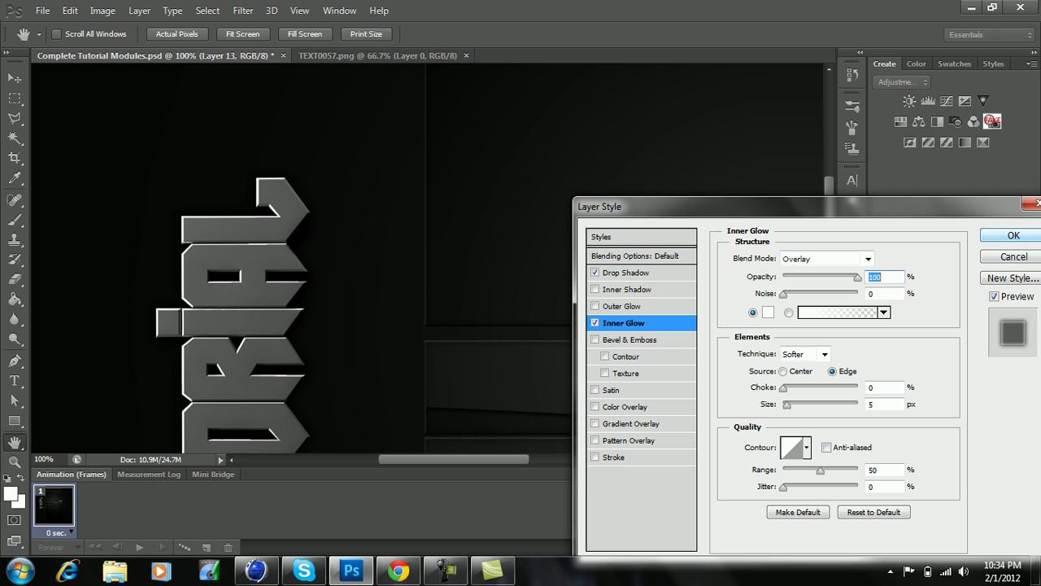
{"action": "key", "text": "Return"}
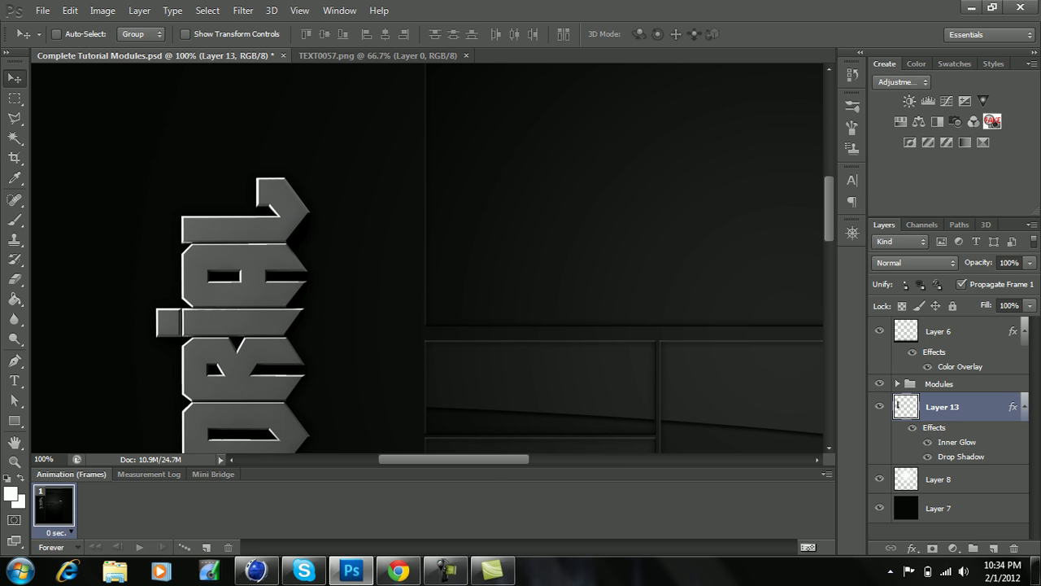
Step: Add a reversed black-to-white Gradient Overlay to Layer 13 at a 0° angle
{"action": "double_click", "coordinate": [897, 405]}
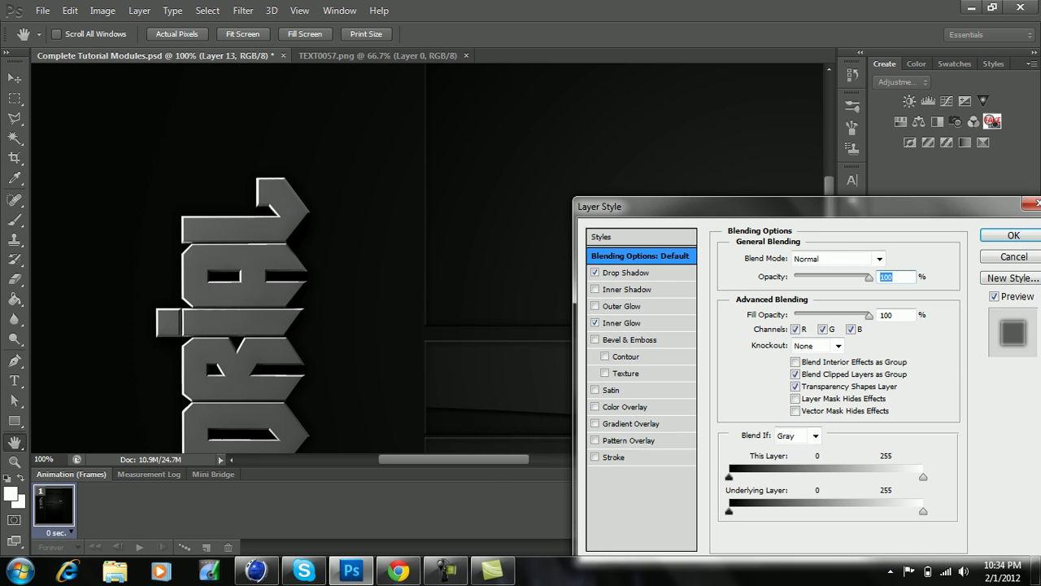
{"action": "left_click", "coordinate": [634, 423]}
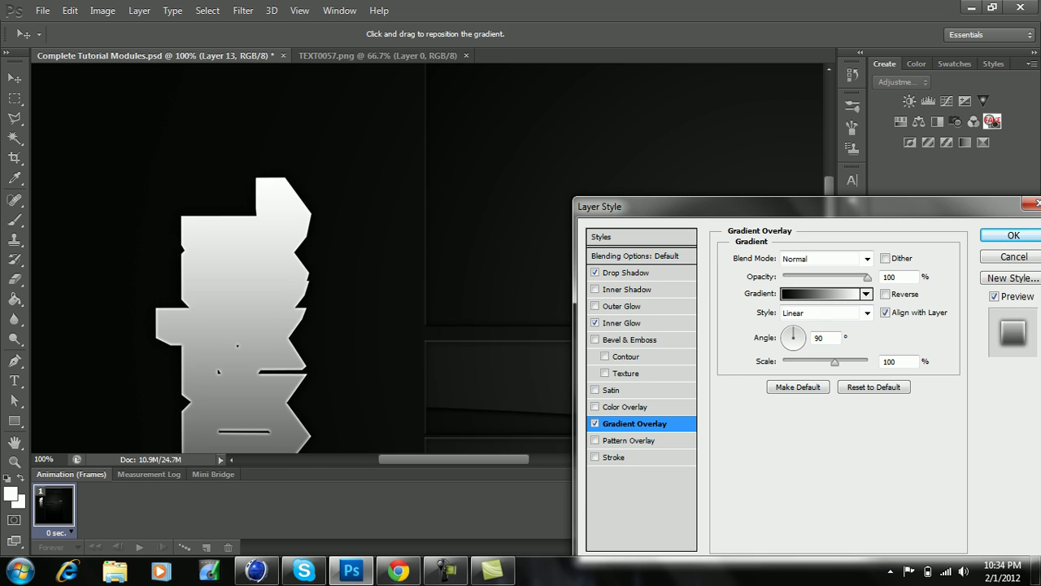
{"action": "key", "text": "ctrl+minus"}
{"action": "key", "text": "ctrl+minus"}
{"action": "double_click", "coordinate": [819, 337]}
{"action": "type", "text": "0"}
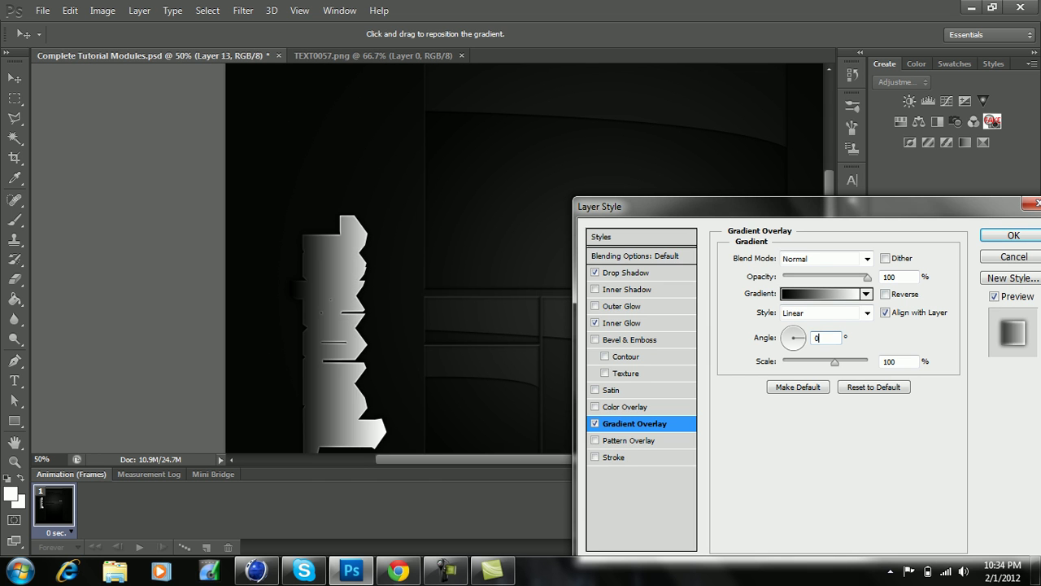
{"action": "left_click", "coordinate": [885, 294]}
{"action": "key", "text": "ctrl+minus"}
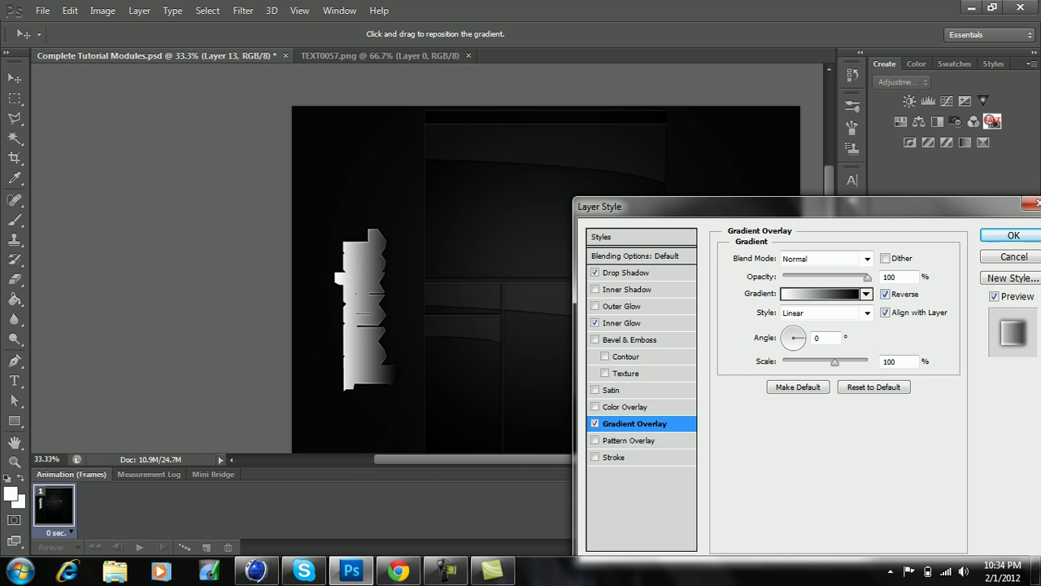
Step: Set the Gradient Overlay to Overlay blend mode at 86% opacity and apply the layer style
{"action": "mouse_move", "coordinate": [868, 277]}
{"action": "left_mouse_down"}
{"action": "mouse_move", "coordinate": [790, 277]}
{"action": "mouse_move", "coordinate": [856, 277]}
{"action": "left_mouse_up"}
{"action": "left_click", "coordinate": [863, 259]}
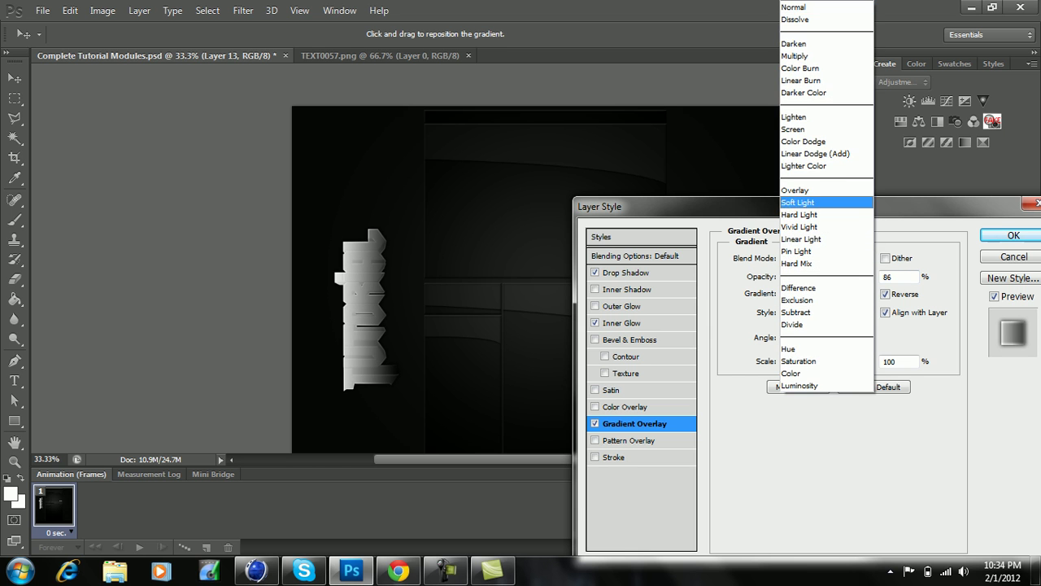
{"action": "left_click", "coordinate": [838, 191]}
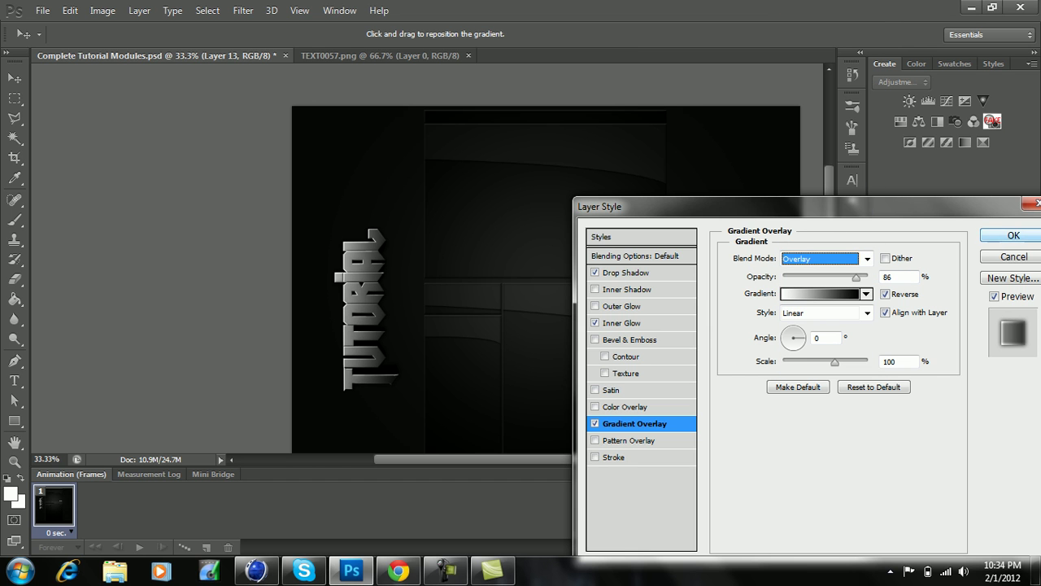
{"action": "left_click", "coordinate": [1014, 236]}
Step: Move the vertical Tutorial text up and against the left edge of the module panel
{"action": "left_click_drag", "start_coordinate": [378, 358], "coordinate": [425, 297]}
{"action": "key", "text": "Left"}
{"action": "key", "text": "Left"}
{"action": "key", "text": "Left"}
{"action": "key", "text": "Left"}
{"action": "key", "text": "Right"}
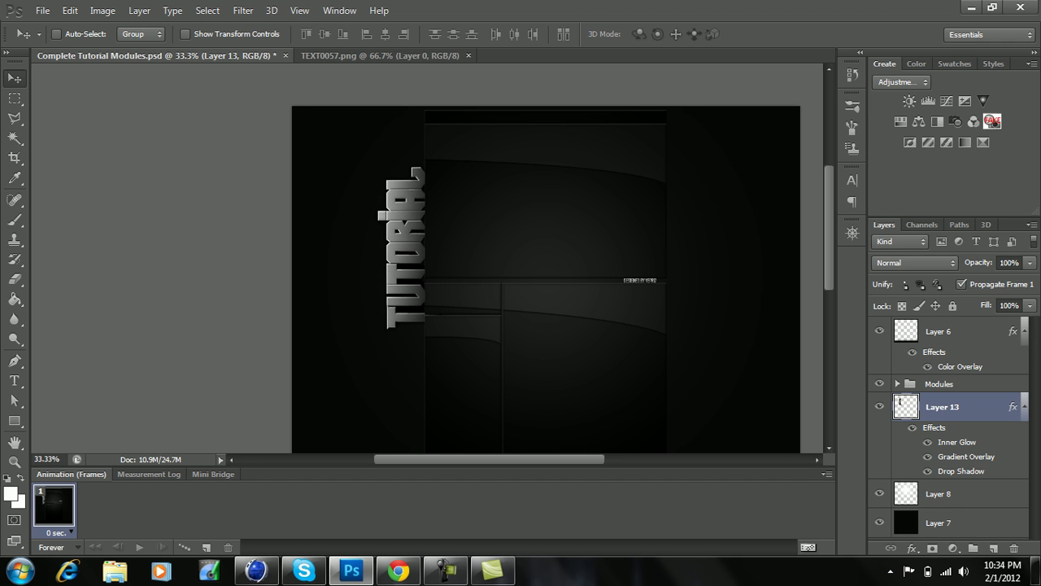
Step: Scale the vertical Tutorial text down slightly, keeping its proportions
{"action": "key", "text": "ctrl+plus"}
{"action": "key", "text": "ctrl+plus"}
{"action": "key", "text": "ctrl+minus"}
{"action": "key", "text": "ctrl+minus"}
{"action": "key", "text": "ctrl+minus"}
{"action": "key", "text": "ctrl+t"}
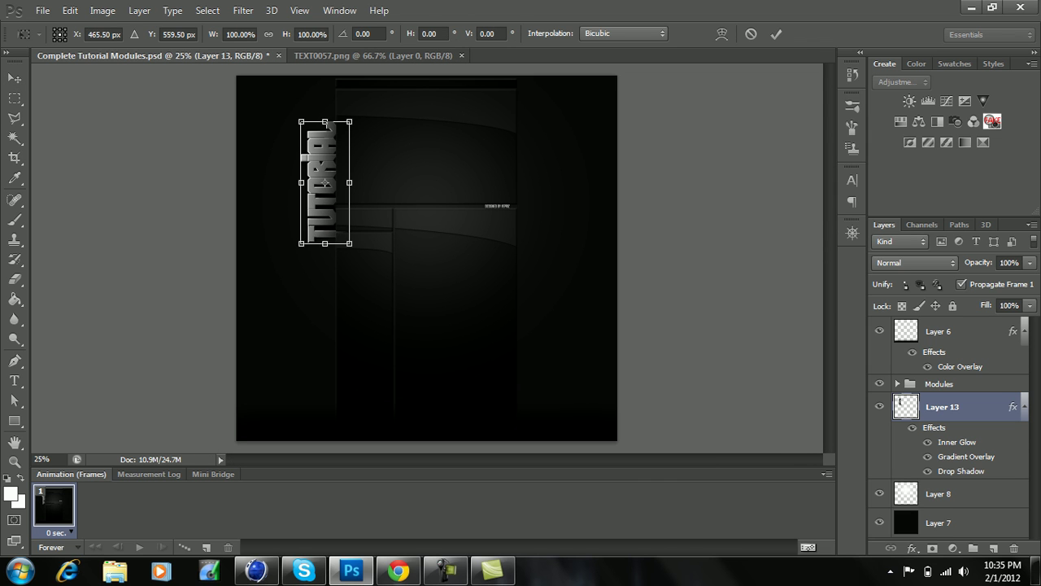
{"action": "left_click_drag", "start_coordinate": [301, 121], "coordinate": [303, 127], "text": "shift"}
{"action": "left_click", "coordinate": [900, 241]}
{"action": "key", "text": "Return"}
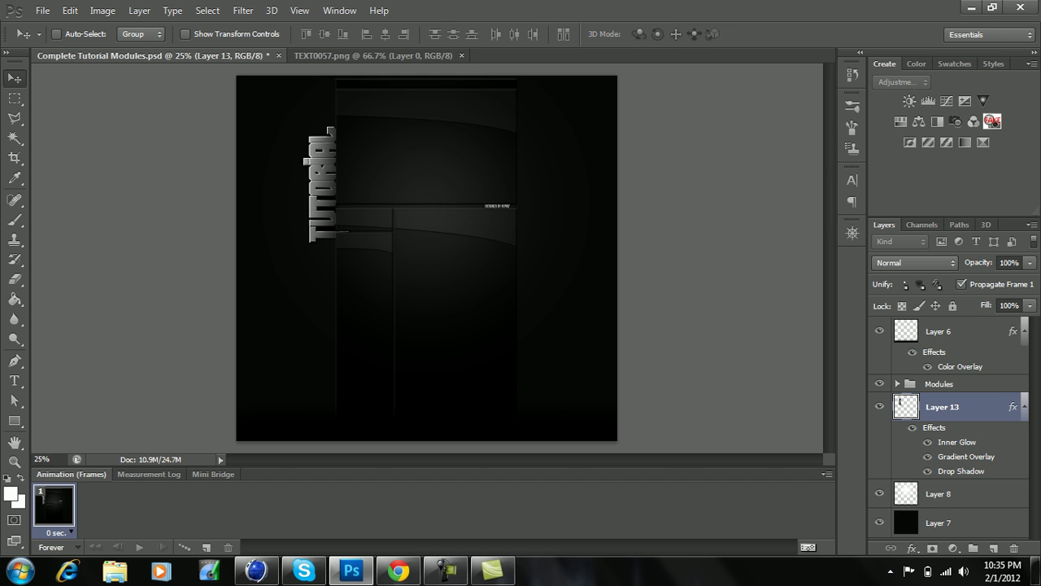
Step: Lower the Tutorial text slightly and nudge it right so it sits flush with the module panel's left edge
{"action": "key", "text": "ctrl+plus"}
{"action": "scroll", "coordinate": [291, 324], "scroll_direction": "up", "scroll_amount": 5}
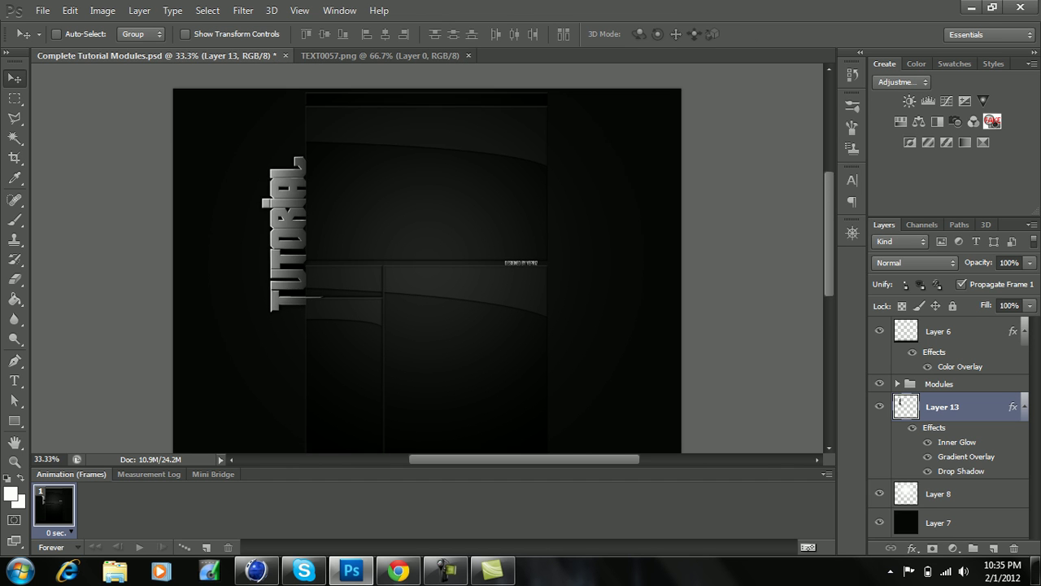
{"action": "left_click_drag", "start_coordinate": [291, 324], "coordinate": [291, 336]}
{"action": "key", "text": "Right"}
{"action": "key", "text": "Right"}
{"action": "key", "text": "Right"}
{"action": "key", "text": "Right"}
{"action": "key", "text": "Right"}
{"action": "key", "text": "Right"}
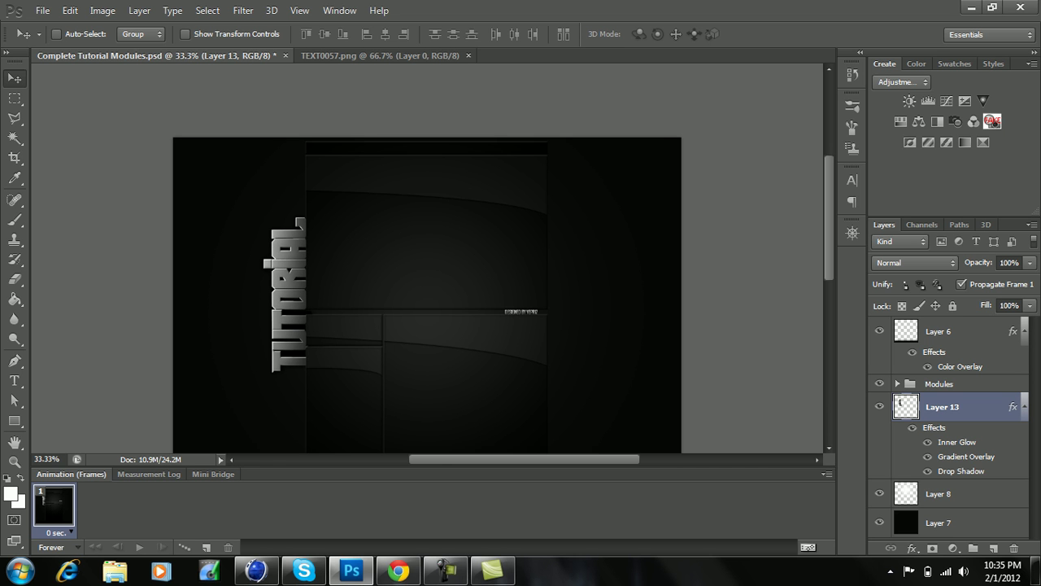
Step: Switch to CINEMA 4D, close the Picture Viewer, and check the font used by both MoText objects
{"action": "left_click", "coordinate": [257, 571]}
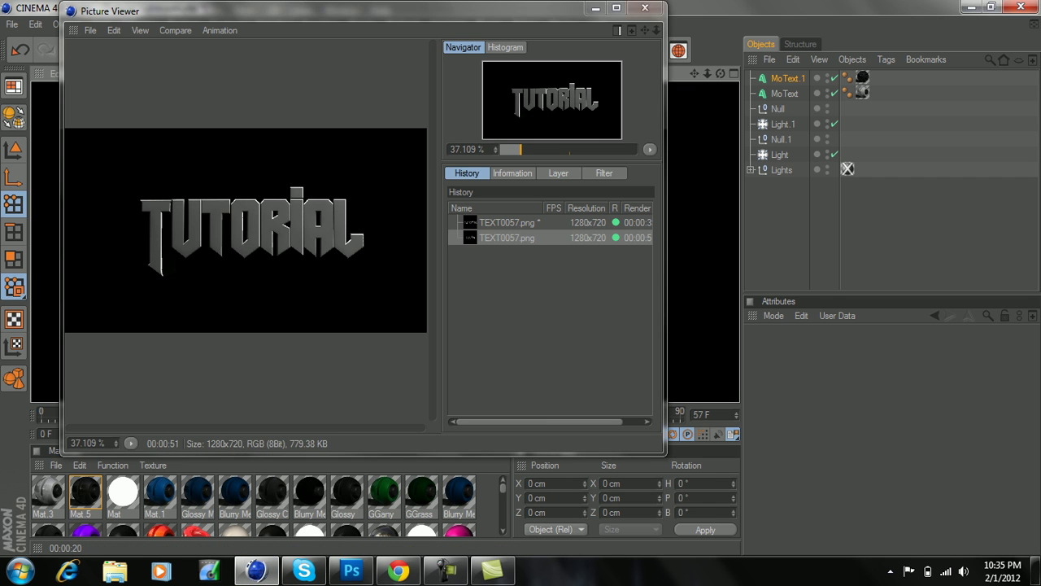
{"action": "left_click", "coordinate": [649, 8]}
{"action": "left_click", "coordinate": [785, 93], "text": "shift"}
{"action": "left_click", "coordinate": [820, 351]}
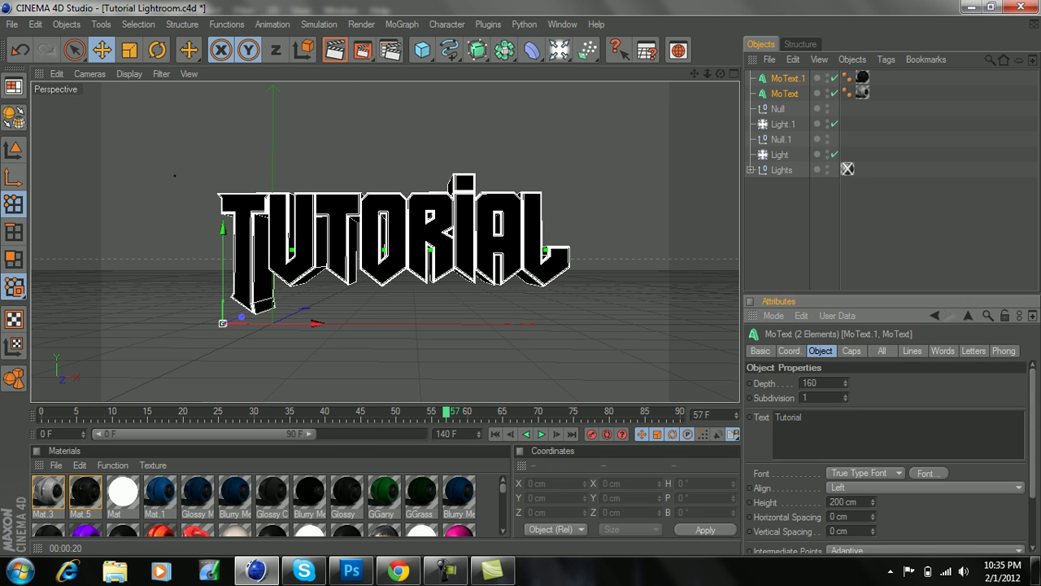
{"action": "left_click", "coordinate": [928, 473]}
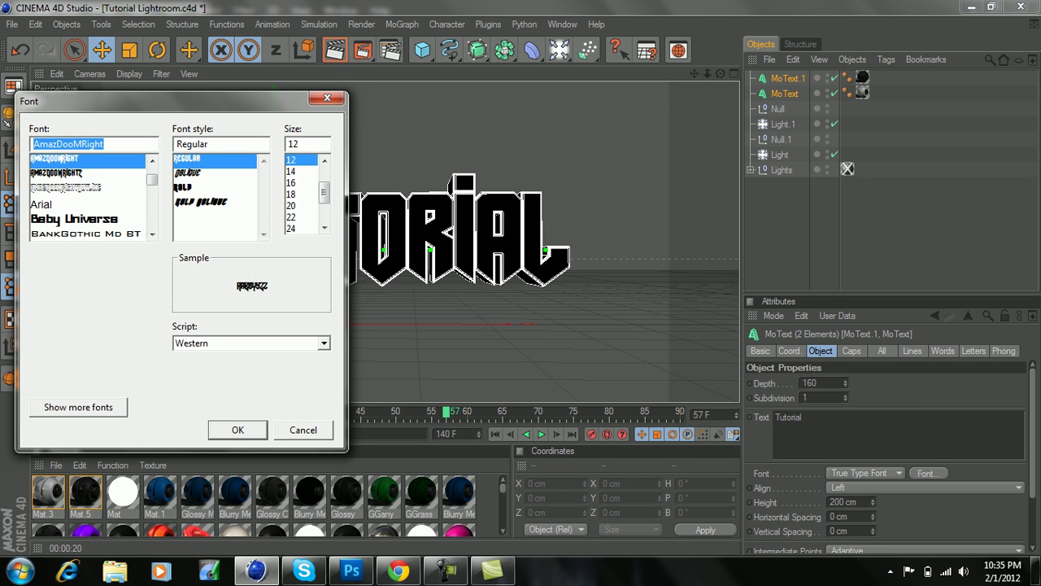
{"action": "left_click", "coordinate": [238, 429]}
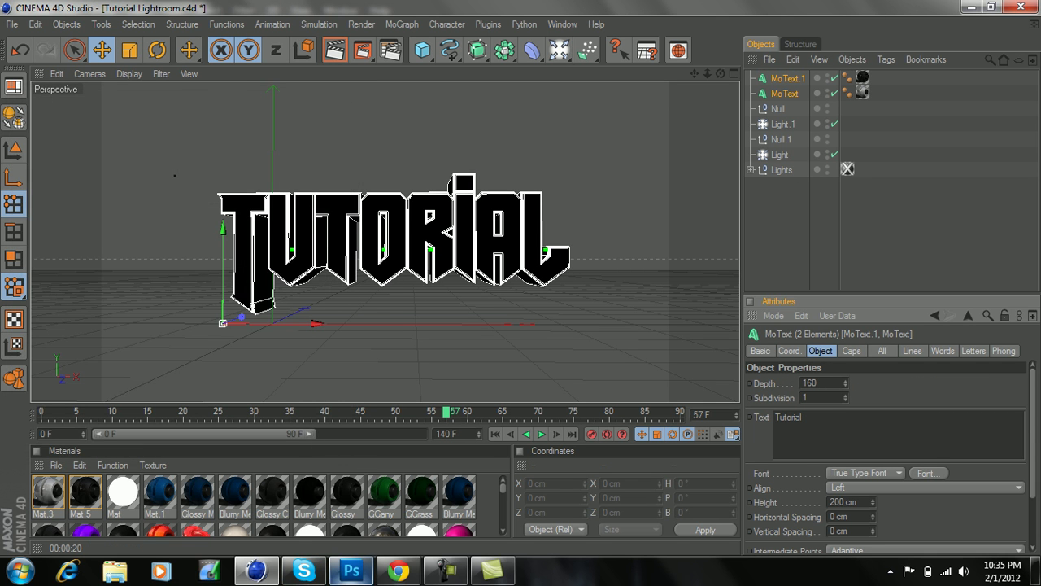
Step: Switch to Photoshop and choose the 515 px smoky grunge tip for the Brush tool
{"action": "left_click", "coordinate": [351, 570]}
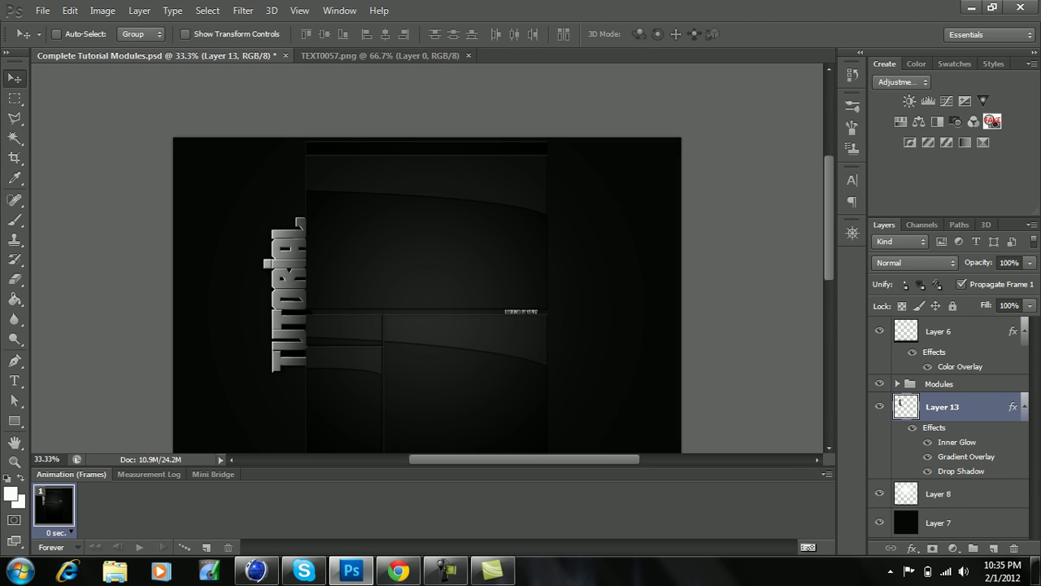
{"action": "key", "text": "ctrl+plus"}
{"action": "key", "text": "ctrl+minus"}
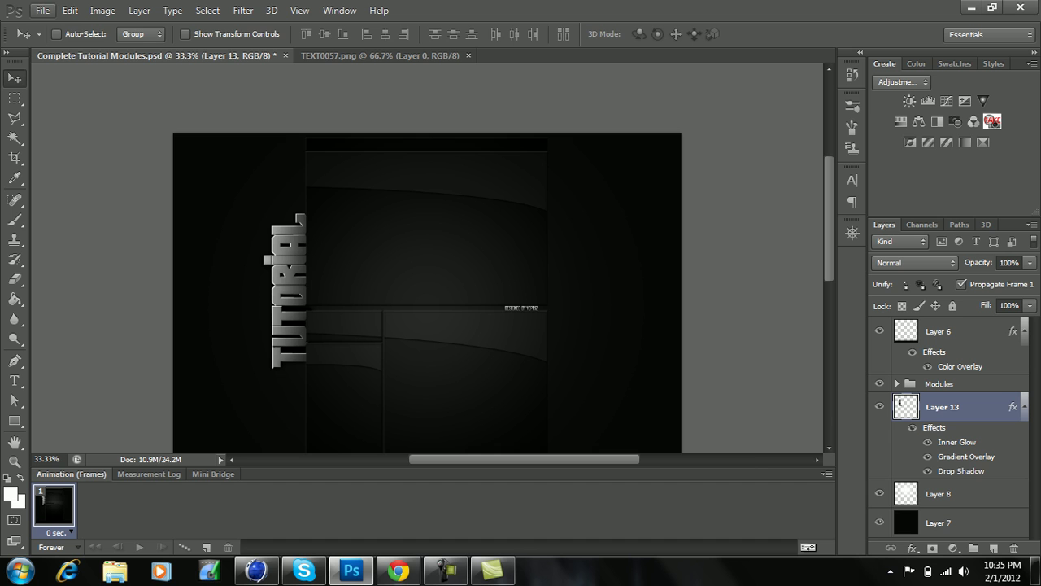
{"action": "left_click", "coordinate": [14, 220]}
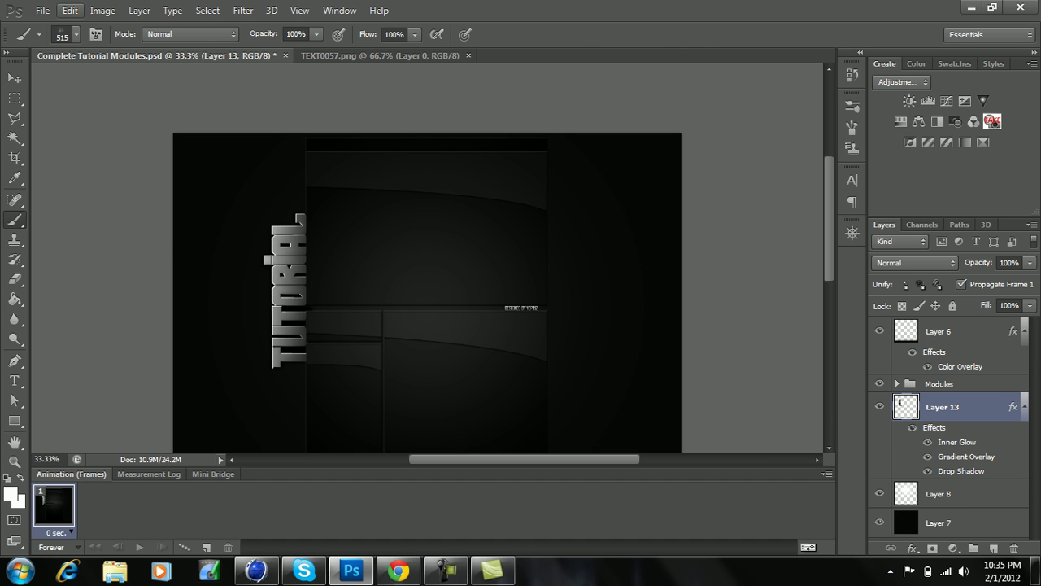
{"action": "left_click", "coordinate": [65, 34]}
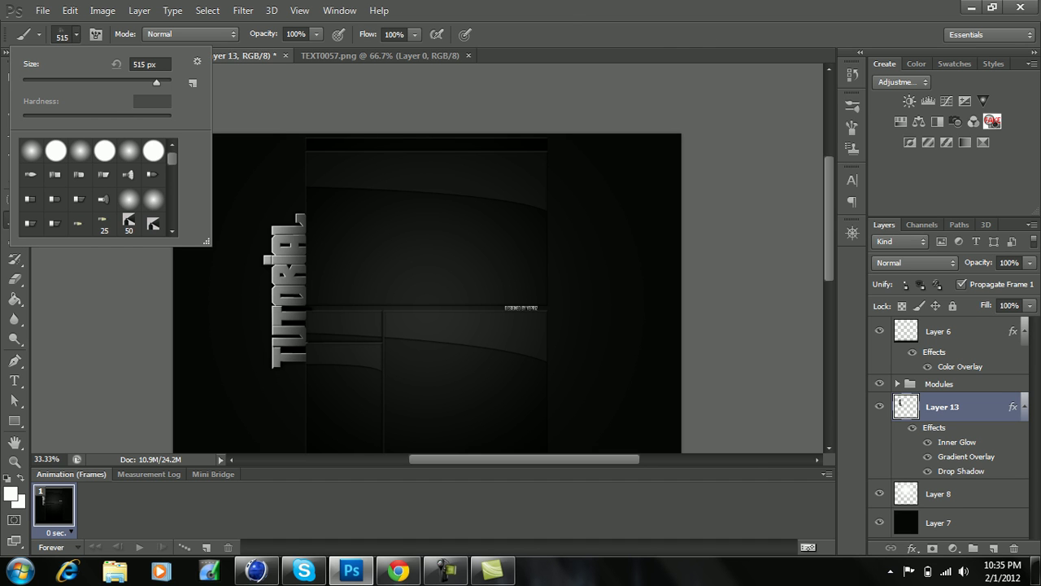
{"action": "scroll", "coordinate": [98, 187], "scroll_direction": "down", "scroll_amount": 5}
{"action": "scroll", "coordinate": [97, 187], "scroll_direction": "up", "scroll_amount": 2}
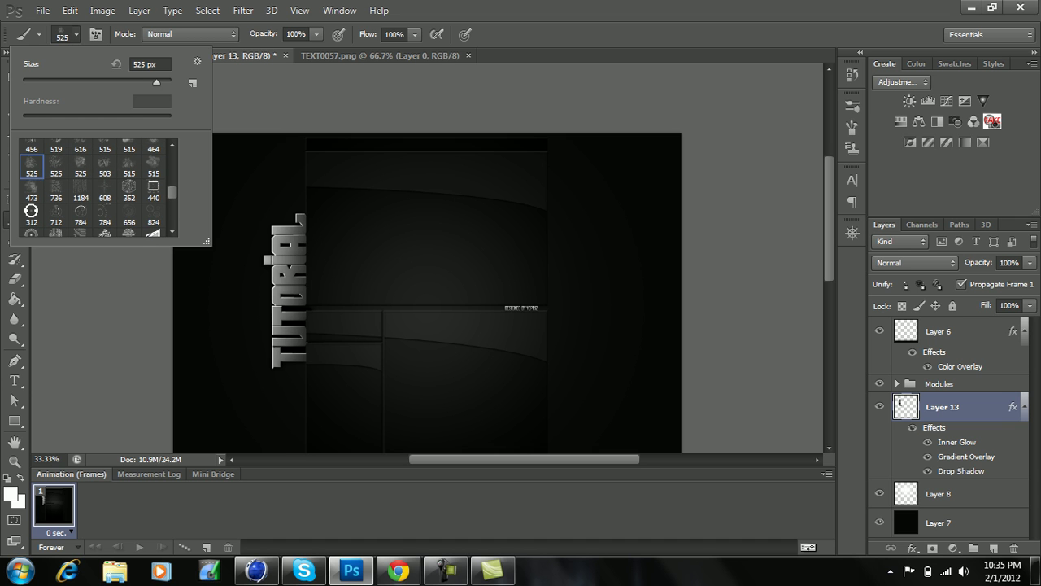
{"action": "scroll", "coordinate": [128, 153], "scroll_direction": "up", "scroll_amount": 1}
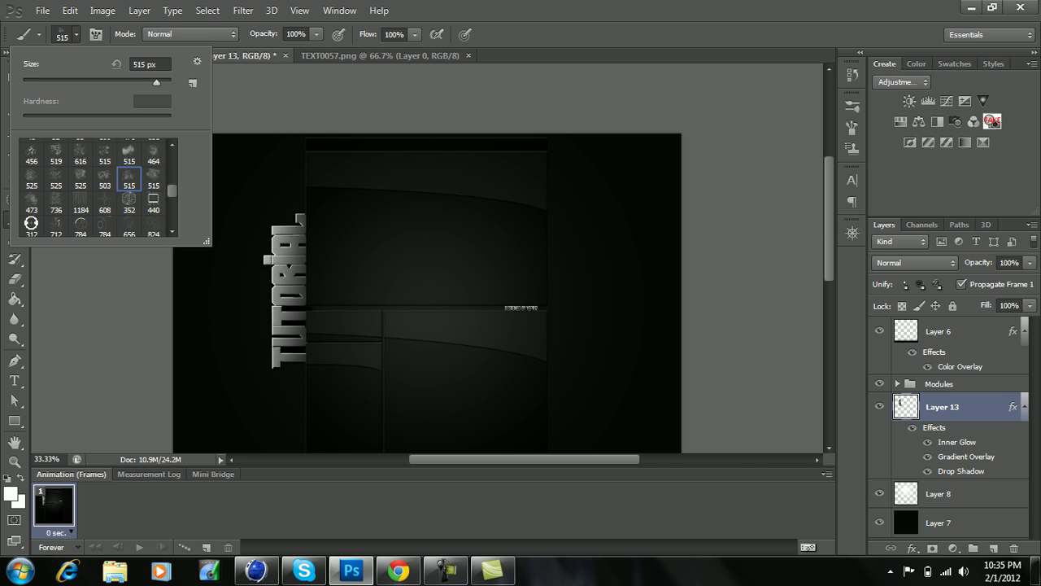
{"action": "left_click", "coordinate": [153, 179]}
{"action": "left_click", "coordinate": [128, 179]}
Step: Enable Shape Dynamics with 16% size jitter and 15% angle jitter, plus Scattering at 60%, for the brush
{"action": "left_click", "coordinate": [851, 127]}
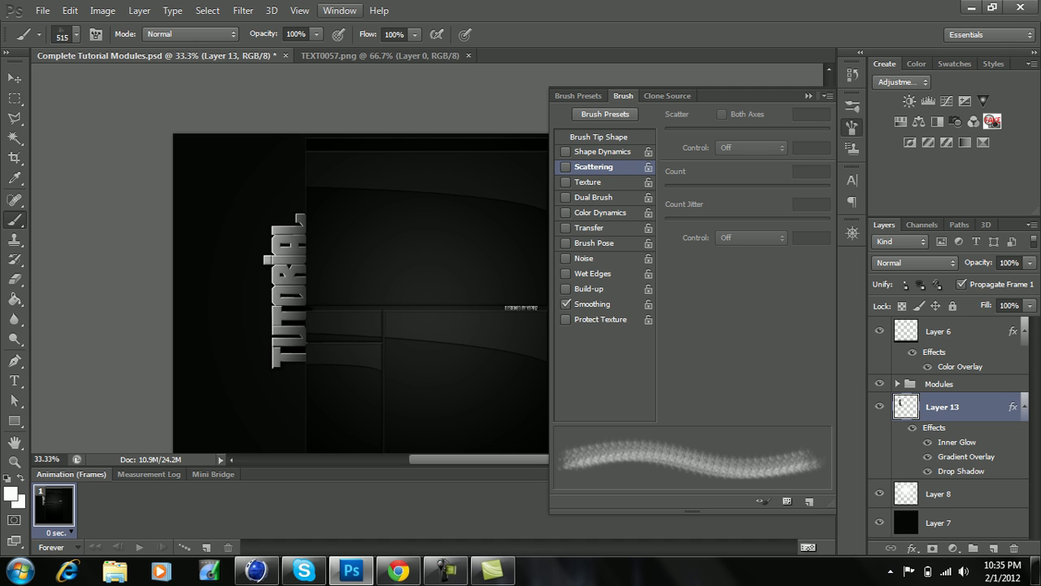
{"action": "left_click", "coordinate": [339, 10]}
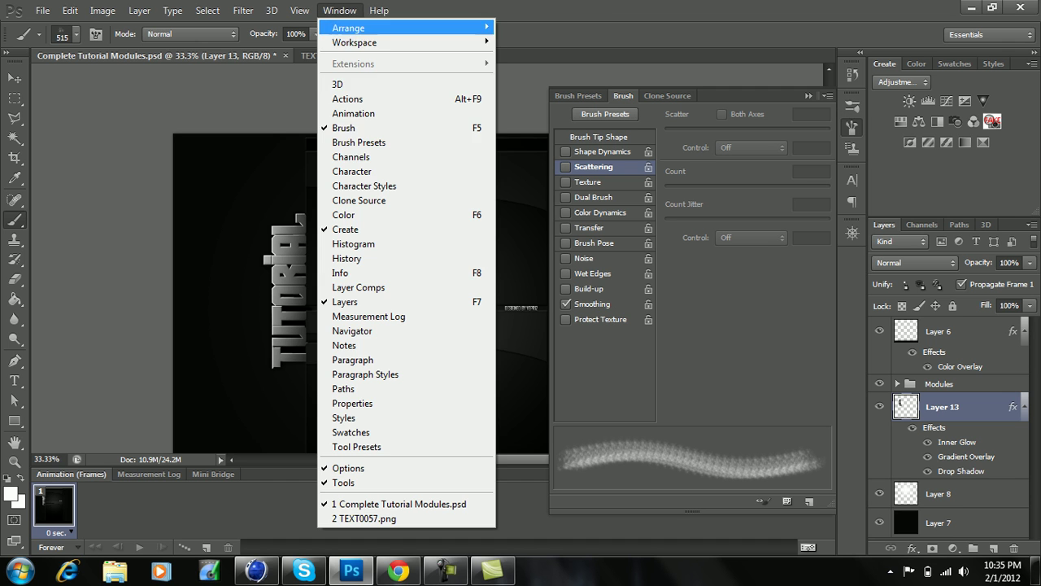
{"action": "left_click", "coordinate": [366, 130]}
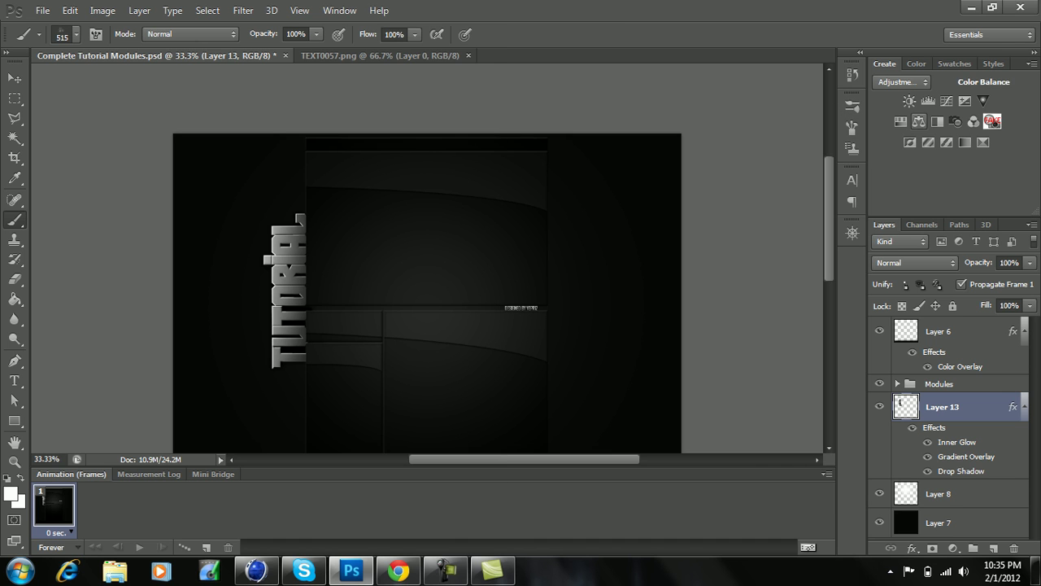
{"action": "left_click", "coordinate": [339, 10]}
{"action": "left_click", "coordinate": [366, 127]}
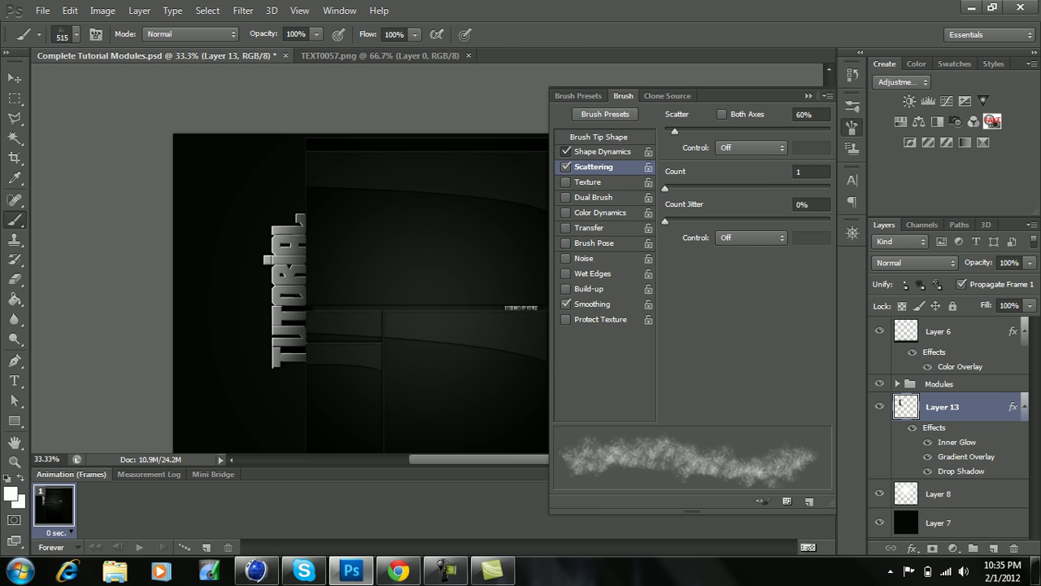
{"action": "left_click", "coordinate": [603, 152]}
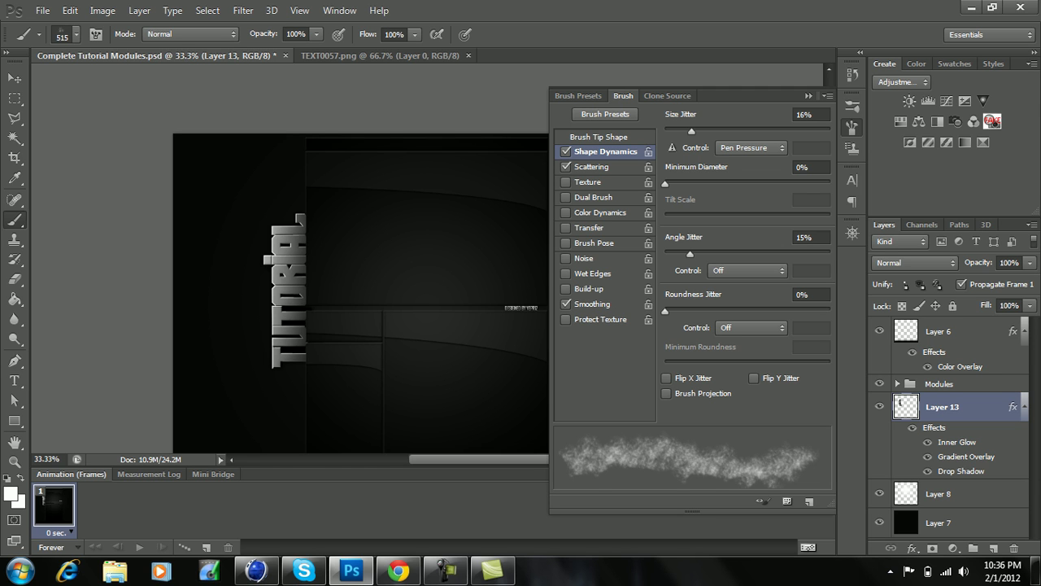
{"action": "left_click", "coordinate": [593, 167]}
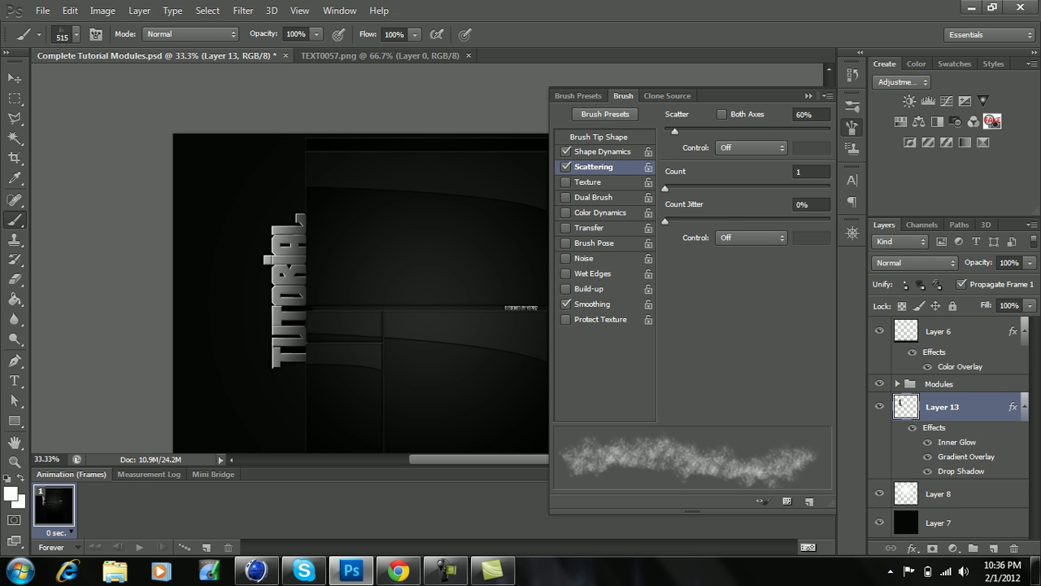
{"action": "left_click", "coordinate": [809, 96]}
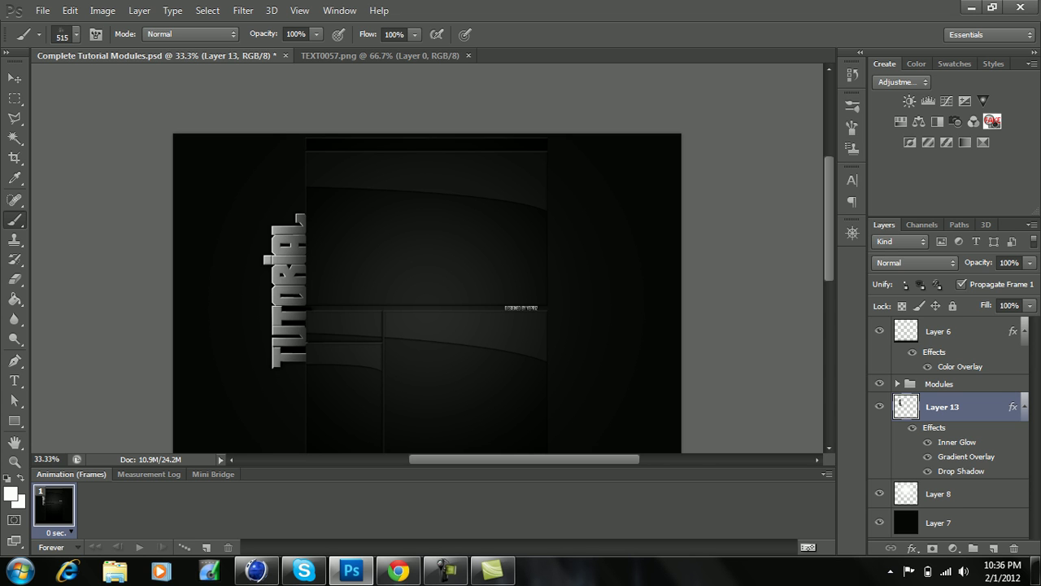
Step: Add a new layer beneath the Tutorial text layer and paint a white grunge stroke down behind the vertical text
{"action": "left_click", "coordinate": [993, 547]}
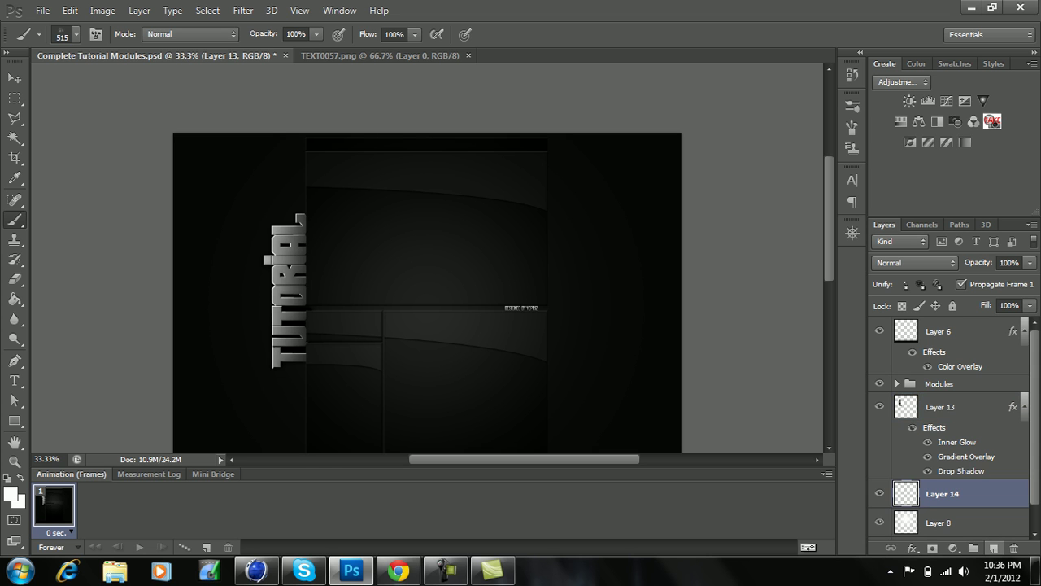
{"action": "left_click", "coordinate": [1025, 407]}
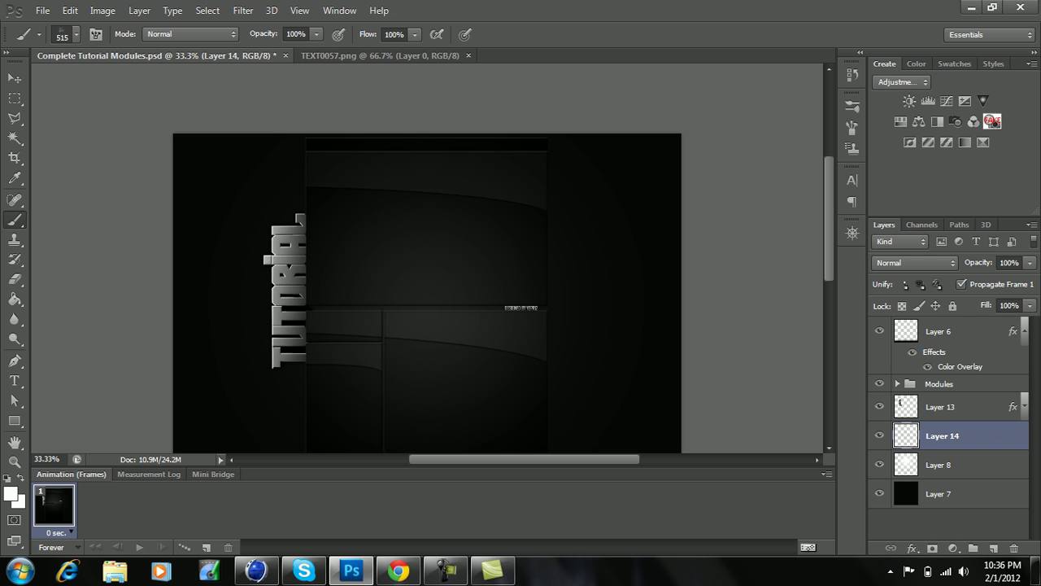
{"action": "left_click_drag", "start_coordinate": [268, 163], "coordinate": [269, 415]}
Step: Set the painted grunge layer's blending mode to Overlay and its opacity to 66%
{"action": "left_click", "coordinate": [915, 262]}
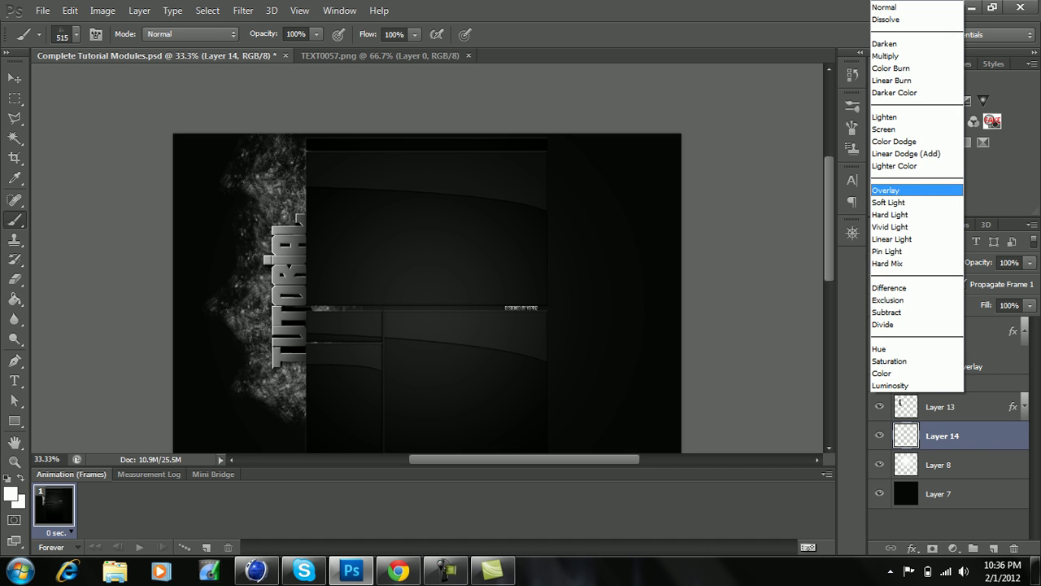
{"action": "left_click", "coordinate": [902, 185]}
{"action": "key", "text": "v"}
{"action": "left_click", "coordinate": [1030, 262]}
{"action": "left_click_drag", "start_coordinate": [1028, 279], "coordinate": [1008, 279]}
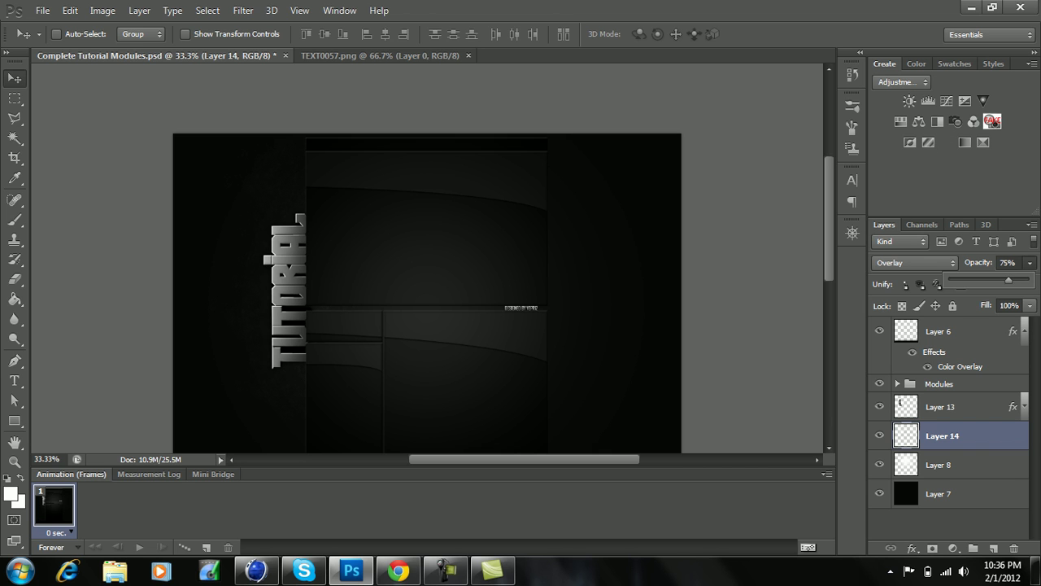
{"action": "key", "text": "e"}
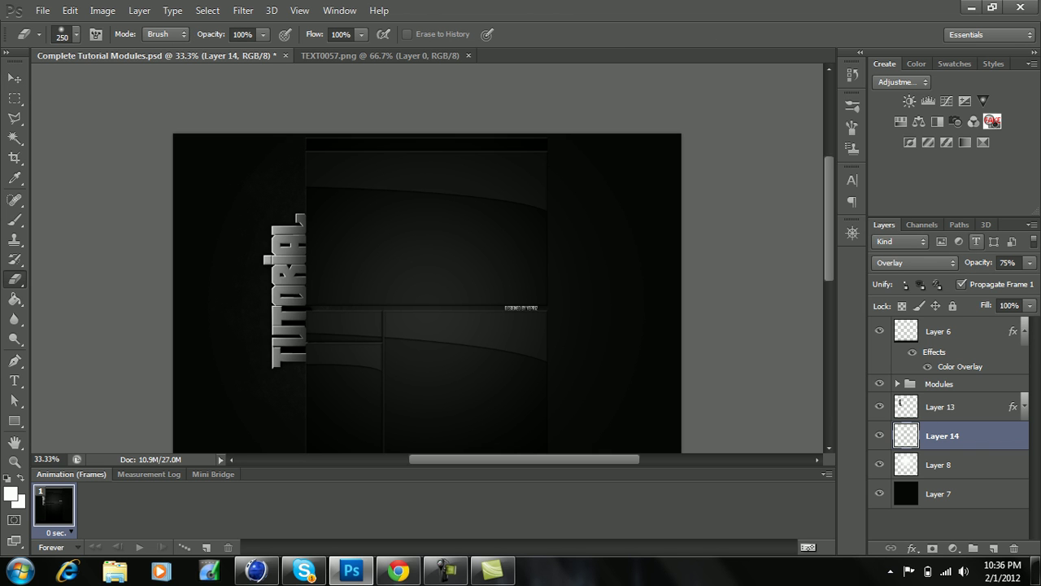
{"action": "key", "text": "ctrl+plus"}
{"action": "scroll", "coordinate": [440, 261], "scroll_direction": "up", "scroll_amount": 2}
{"action": "scroll", "coordinate": [440, 260], "scroll_direction": "up", "scroll_amount": 1}
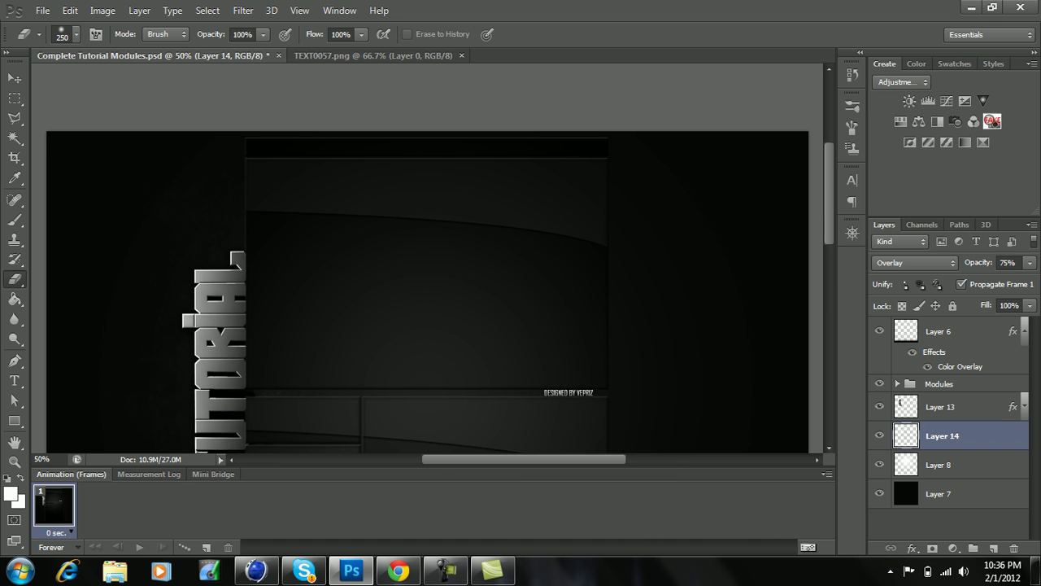
{"action": "left_click", "coordinate": [1030, 262]}
{"action": "left_click_drag", "start_coordinate": [1008, 279], "coordinate": [1001, 279]}
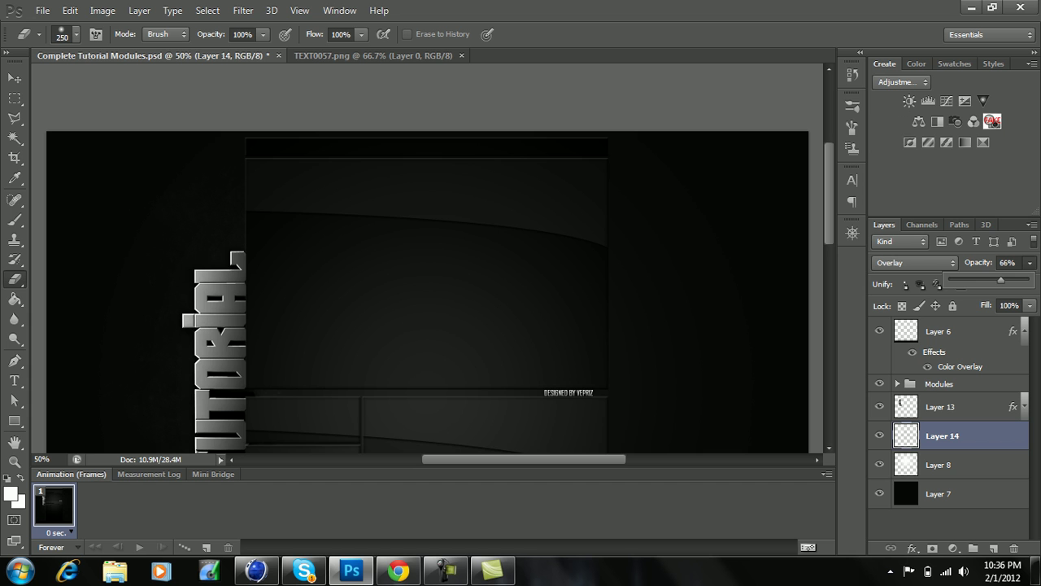
{"action": "key", "text": "ctrl+minus"}
Step: Open the Grunge Wall image from the Textures folder of the Primal GFX Pack
{"action": "left_click", "coordinate": [42, 11]}
{"action": "left_click", "coordinate": [43, 11]}
{"action": "left_click", "coordinate": [42, 11]}
{"action": "left_click", "coordinate": [57, 40]}
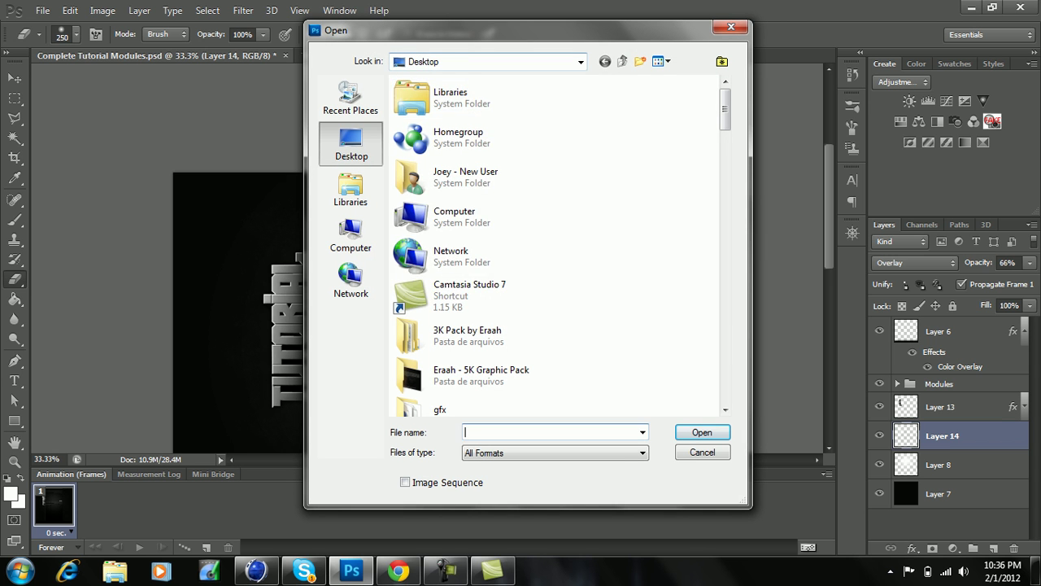
{"action": "left_click", "coordinate": [580, 62]}
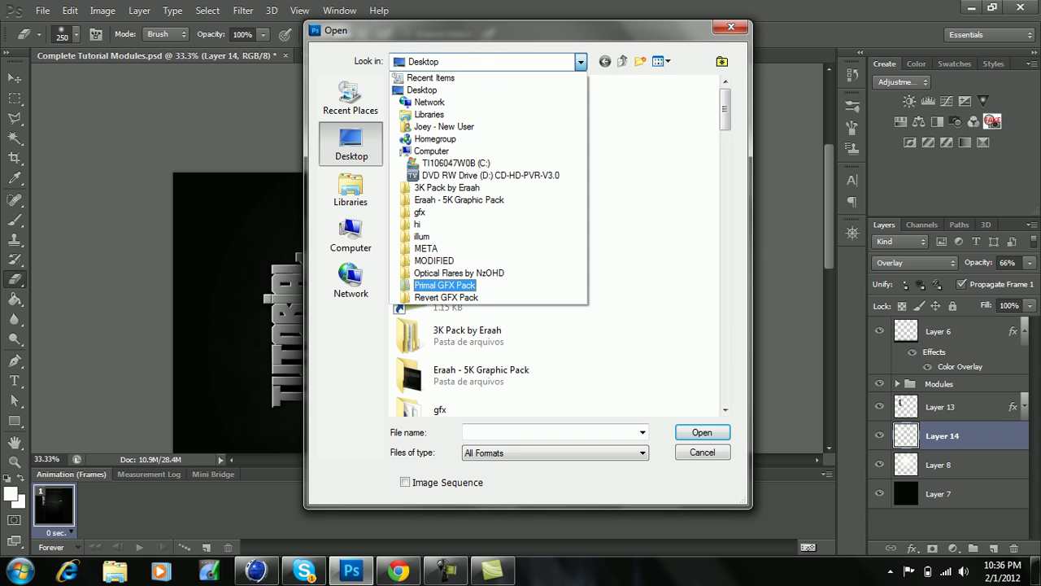
{"action": "left_click", "coordinate": [444, 285]}
{"action": "double_click", "coordinate": [430, 304]}
{"action": "left_click", "coordinate": [431, 230]}
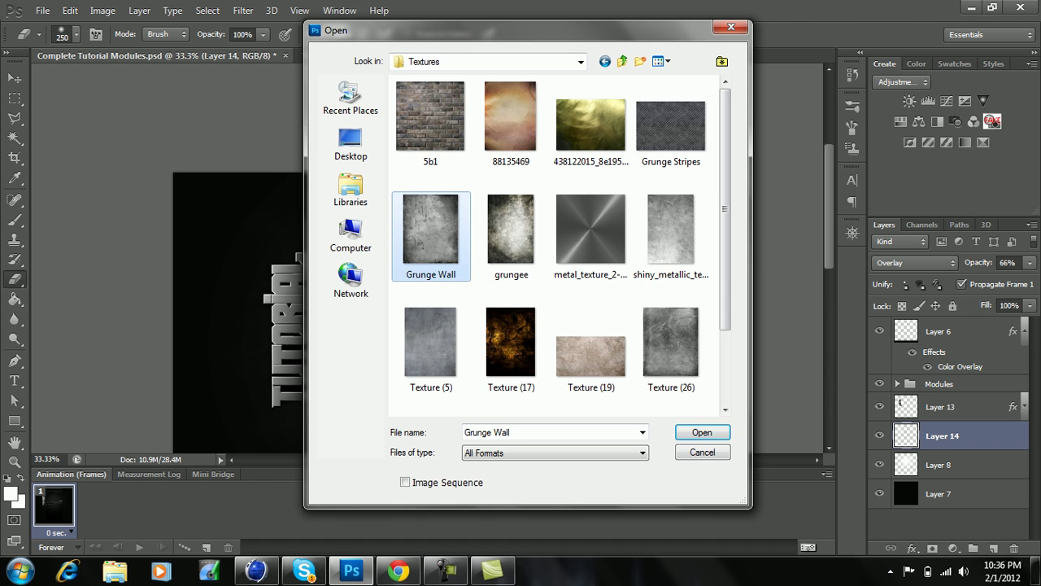
{"action": "left_click", "coordinate": [702, 432]}
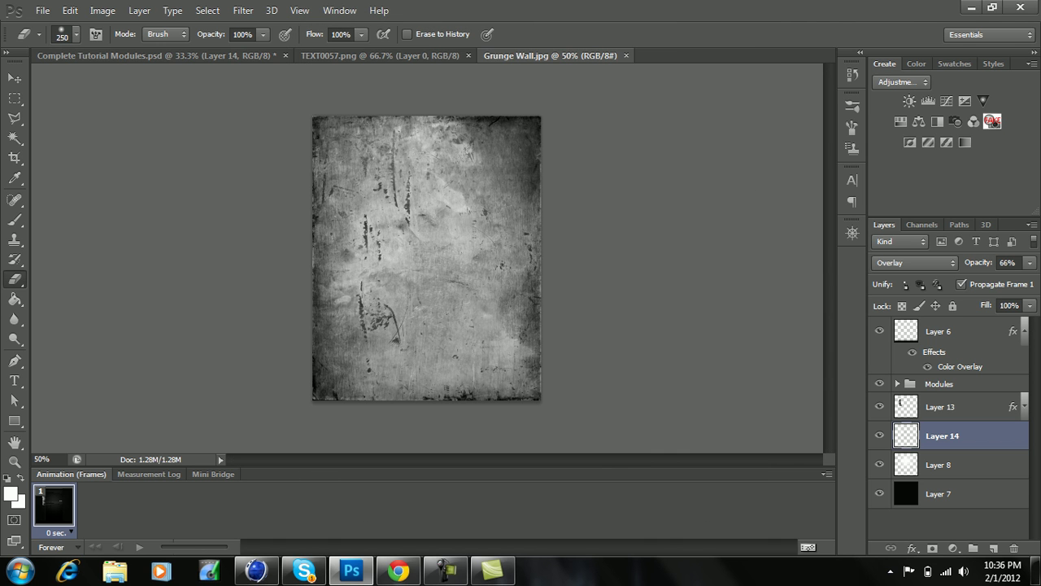
Step: Search the computer for "grunge wall" in Windows Explorer, then return to Photoshop
{"action": "key", "text": "super"}
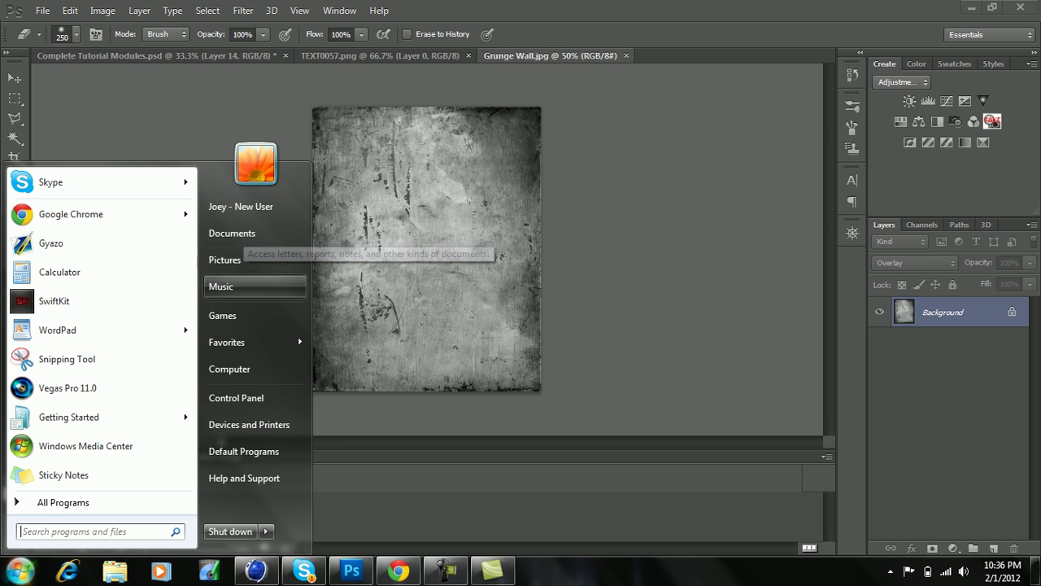
{"action": "left_click", "coordinate": [243, 369]}
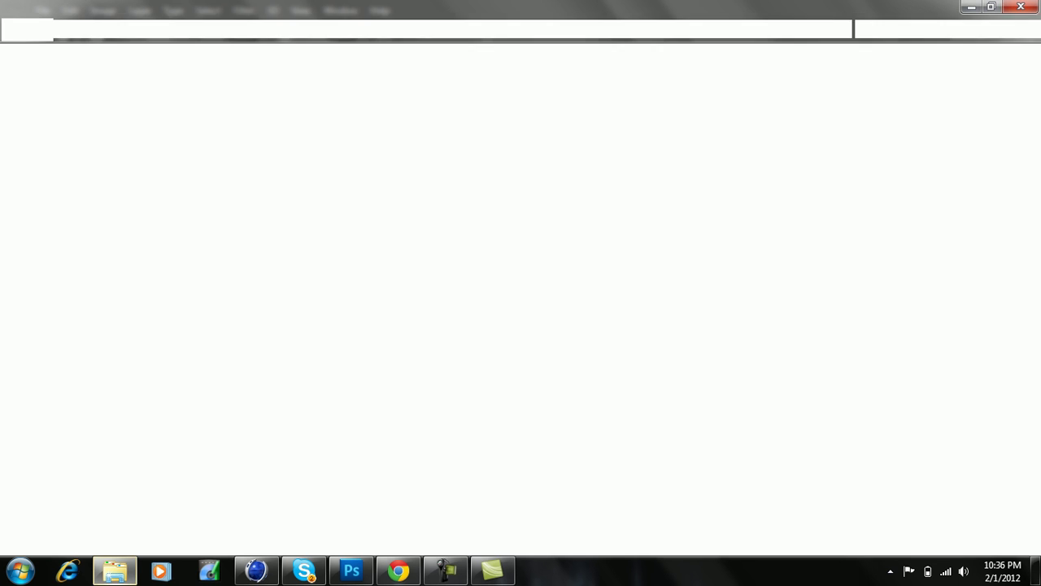
{"action": "left_click", "coordinate": [939, 29]}
{"action": "type", "text": "grunge wal"}
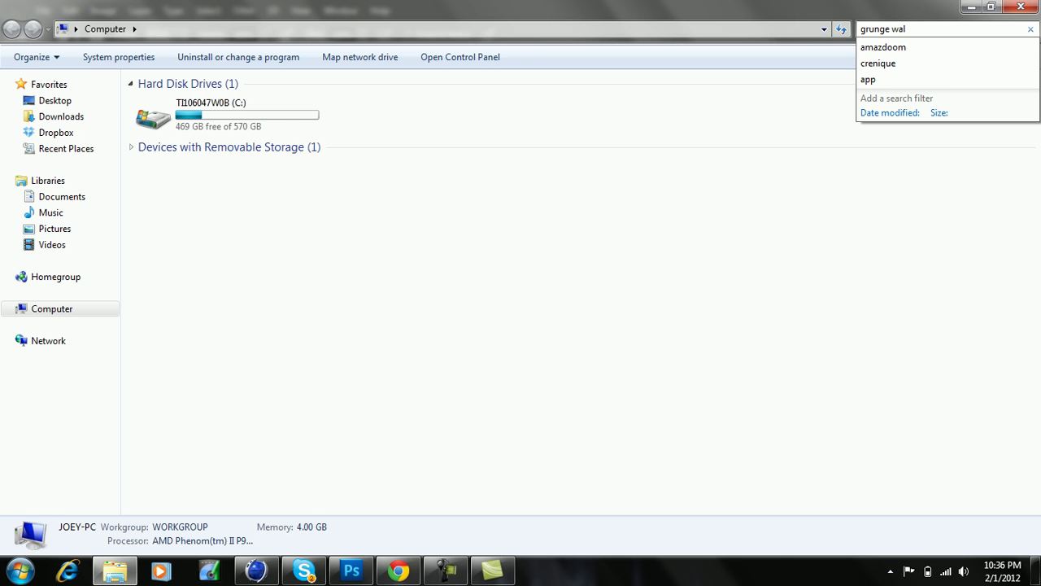
{"action": "type", "text": "l"}
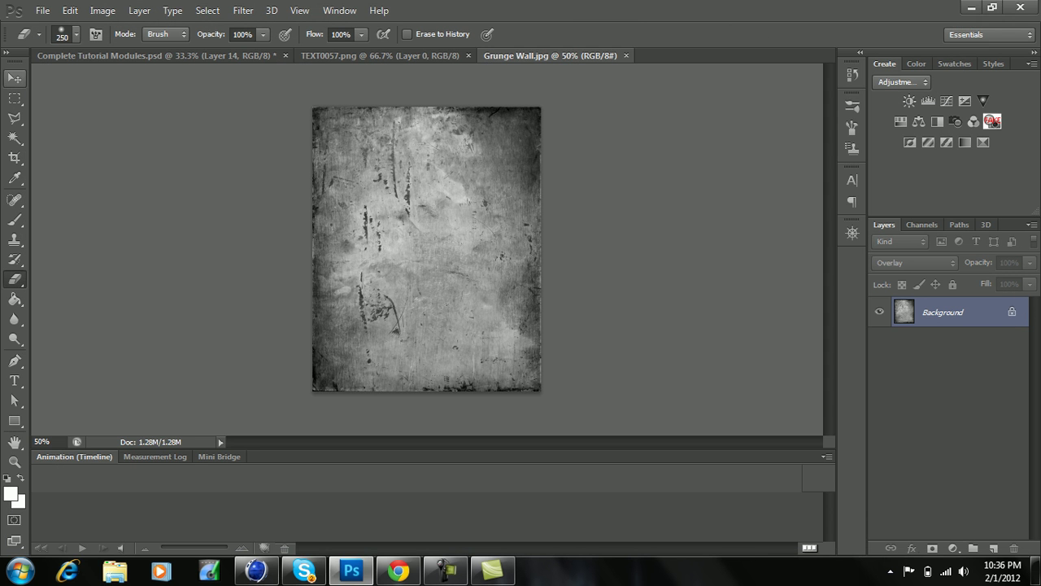
{"action": "left_click", "coordinate": [400, 221]}
{"action": "left_click_drag", "start_coordinate": [400, 221], "coordinate": [318, 112]}
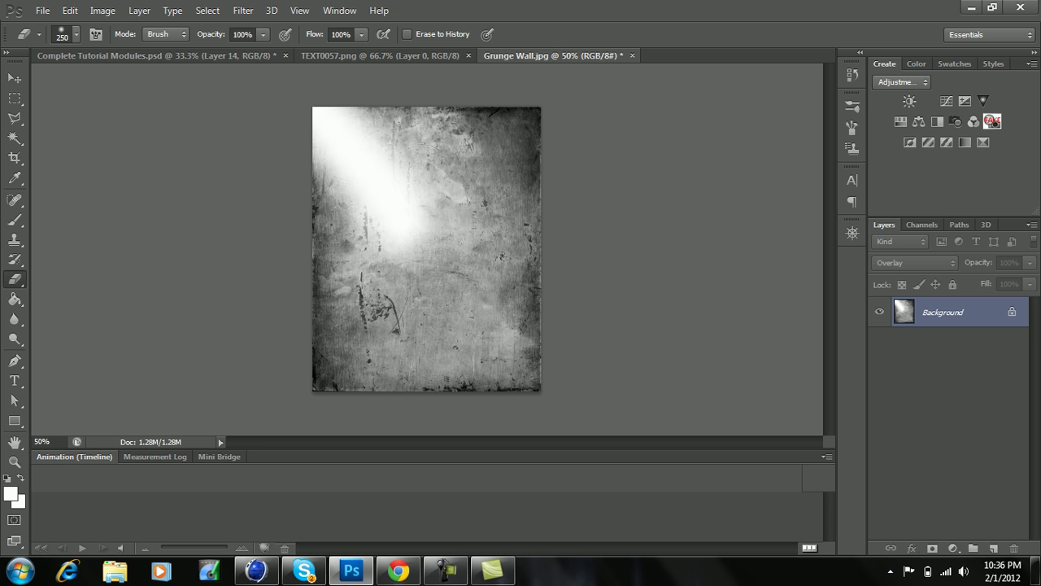
{"action": "key", "text": "v"}
{"action": "key", "text": "ctrl+z"}
Step: Copy the Grunge Wall texture into Complete Tutorial Modules.psd, stack it above the text layer and position it over the Tutorial text
{"action": "left_click_drag", "start_coordinate": [314, 117], "coordinate": [264, 228]}
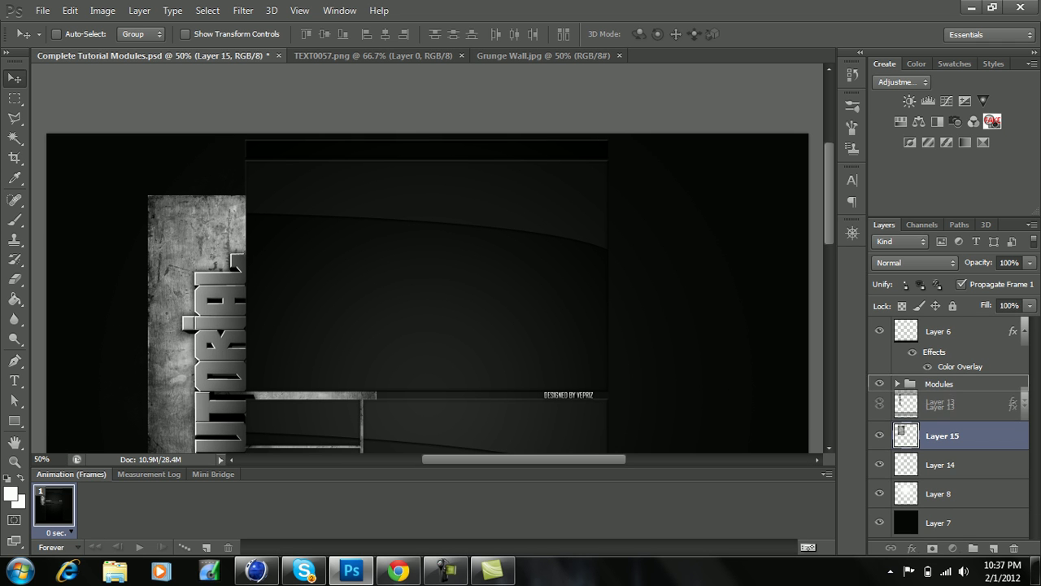
{"action": "left_click_drag", "start_coordinate": [935, 402], "coordinate": [935, 407]}
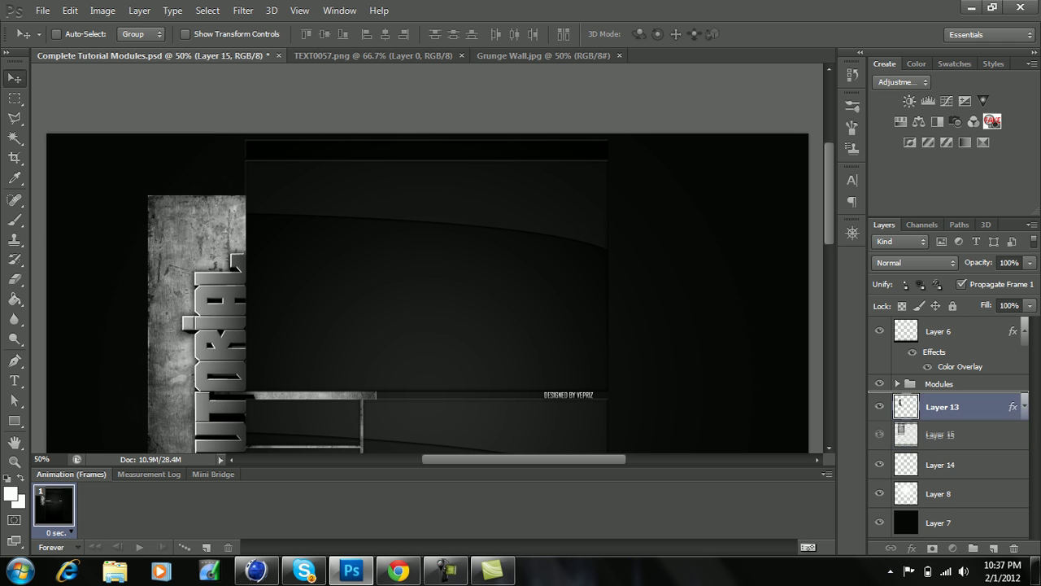
{"action": "left_click_drag", "start_coordinate": [829, 167], "coordinate": [829, 193]}
{"action": "left_click_drag", "start_coordinate": [196, 387], "coordinate": [198, 399]}
Step: Clip the texture layer to the Tutorial text layer and set its blending mode to Overlay
{"action": "right_click", "coordinate": [951, 407]}
{"action": "left_click", "coordinate": [887, 212]}
{"action": "left_click", "coordinate": [915, 263]}
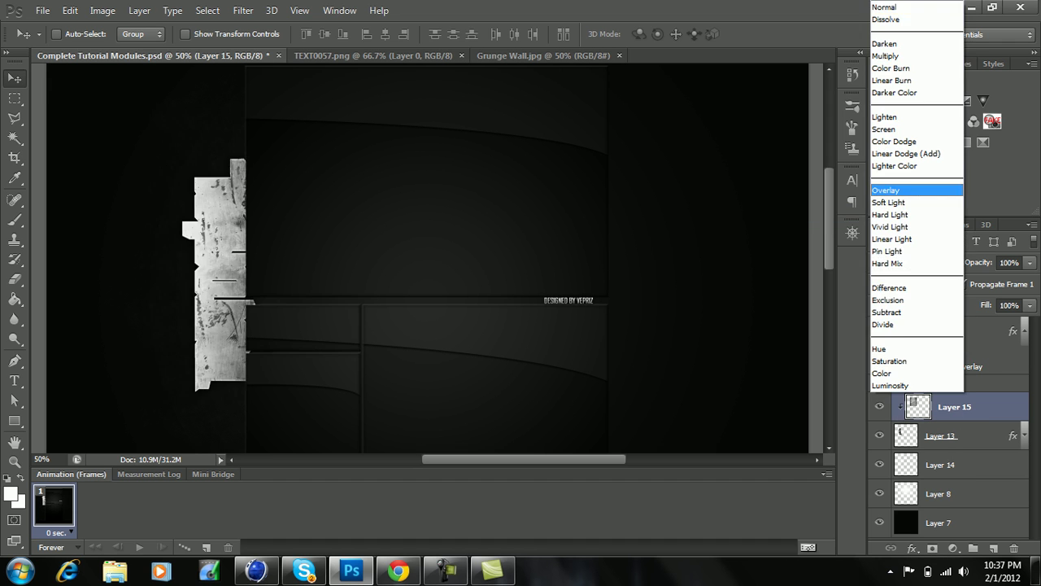
{"action": "left_click", "coordinate": [885, 189]}
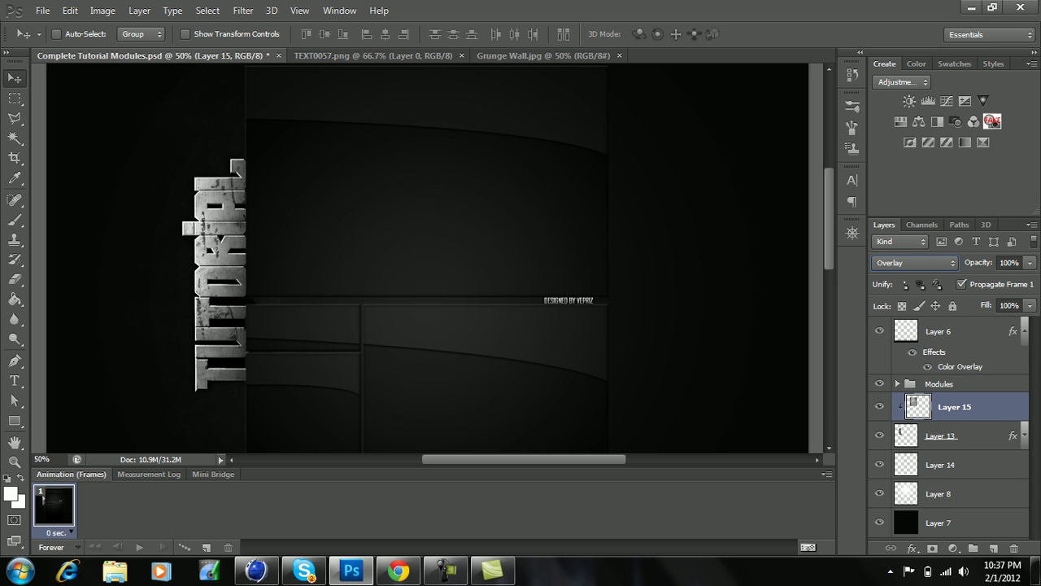
Step: Set the clipped texture layer's opacity to 85%
{"action": "left_click_drag", "start_coordinate": [1020, 263], "coordinate": [939, 282]}
{"action": "type", "text": "7"}
{"action": "key", "text": "BackSpace"}
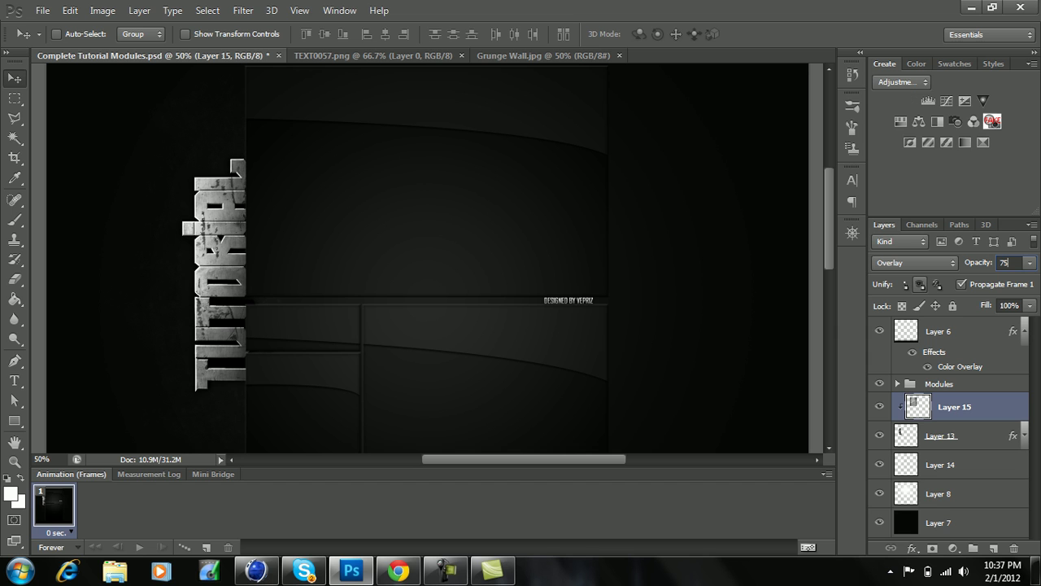
{"action": "type", "text": "85"}
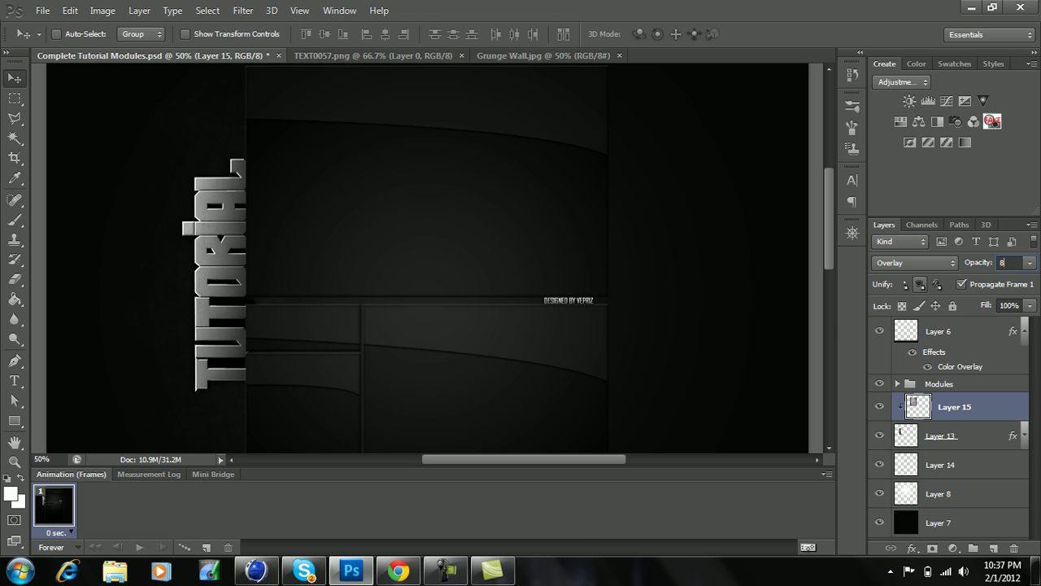
Step: Keep the clipped texture at 85% opacity and shift it slightly down and left over the Tutorial text
{"action": "key", "text": "Return"}
{"action": "left_click_drag", "start_coordinate": [248, 303], "coordinate": [226, 337]}
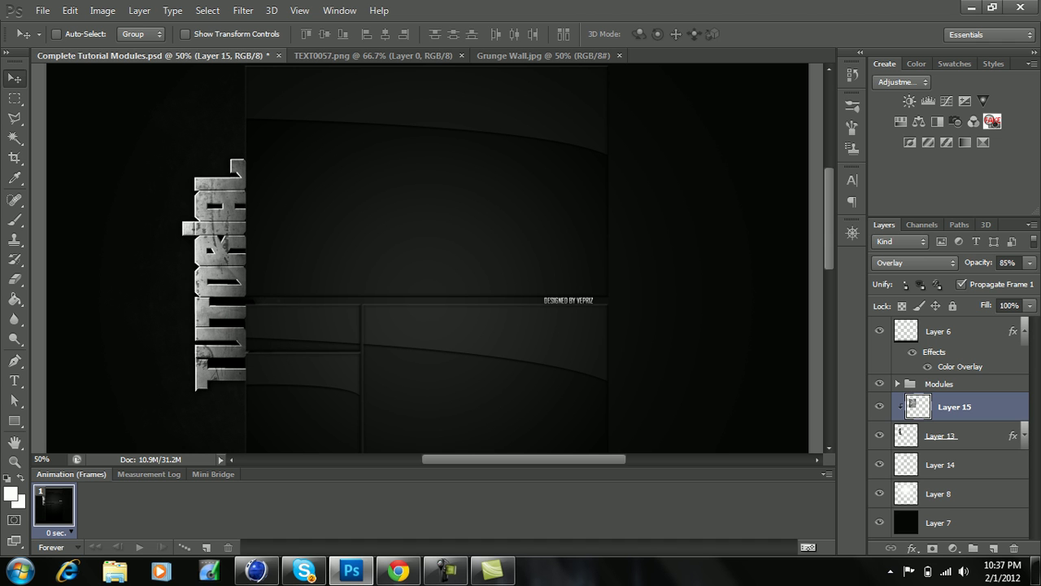
{"action": "key", "text": "ctrl+plus"}
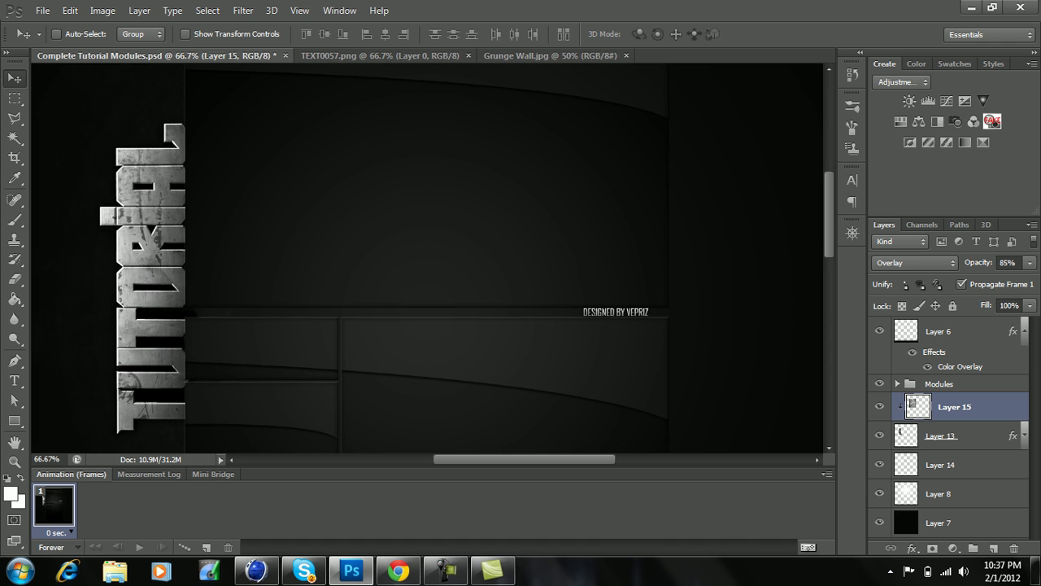
{"action": "key", "text": "ctrl+minus"}
{"action": "key", "text": "ctrl+minus"}
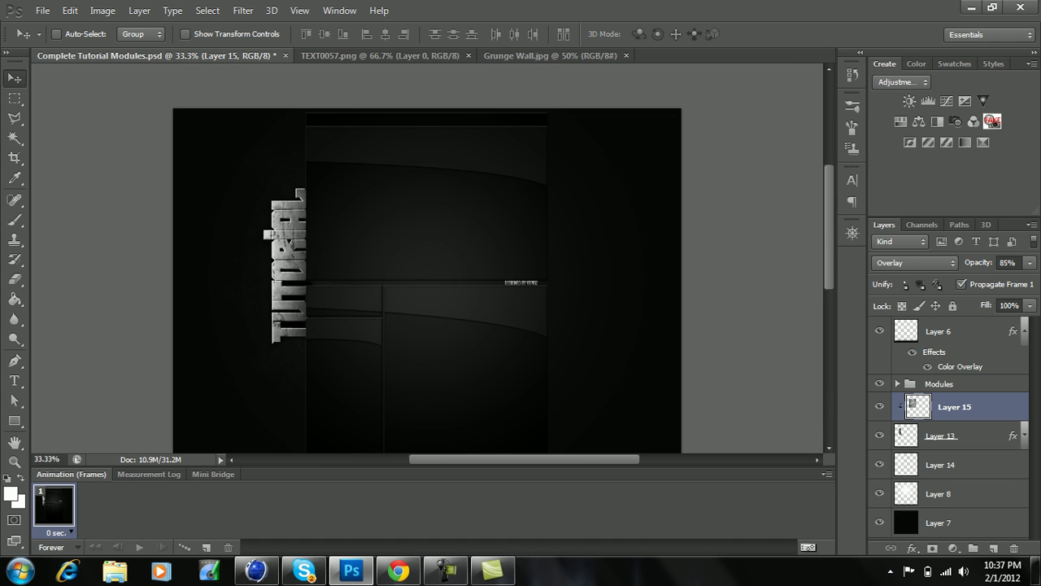
Step: Merge the clipped texture, Layer 15, with the Tutorial text layer, Layer 13
{"action": "left_click", "coordinate": [943, 436]}
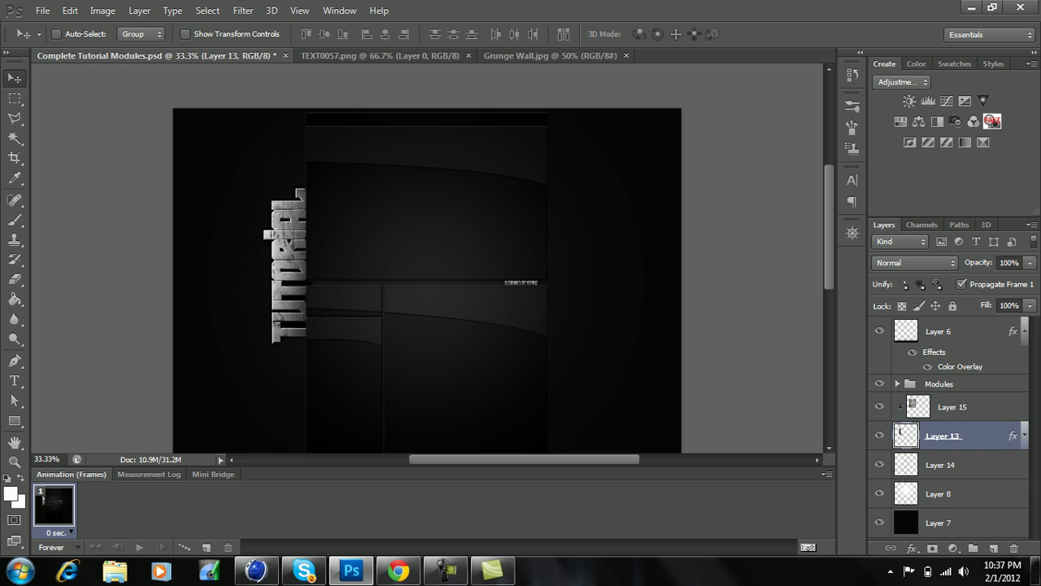
{"action": "left_click", "coordinate": [953, 407], "text": "ctrl"}
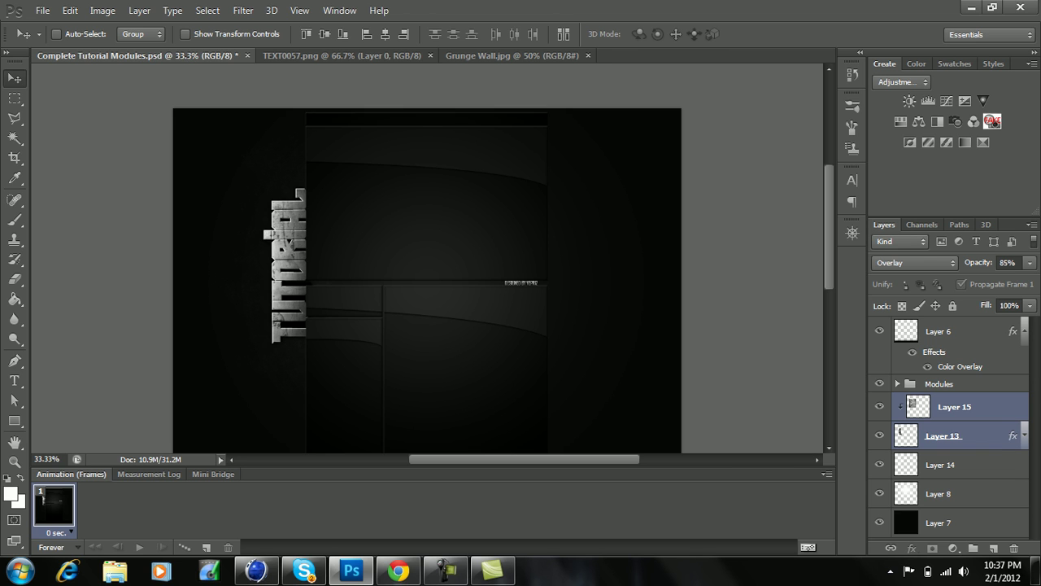
{"action": "key", "text": "ctrl+e"}
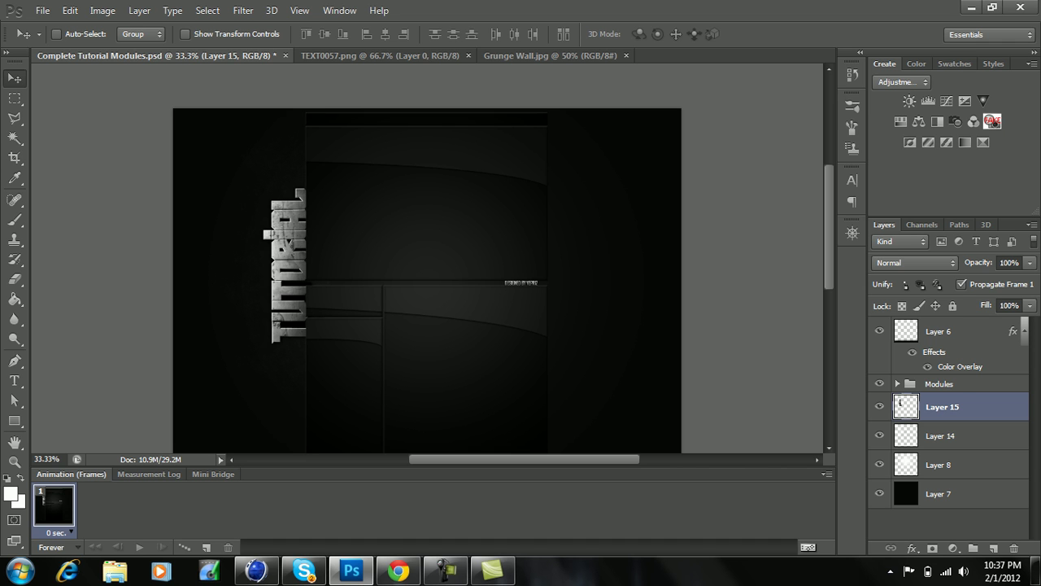
Step: Duplicate the merged Tutorial text layer and stack the copy below the original
{"action": "right_click", "coordinate": [966, 407]}
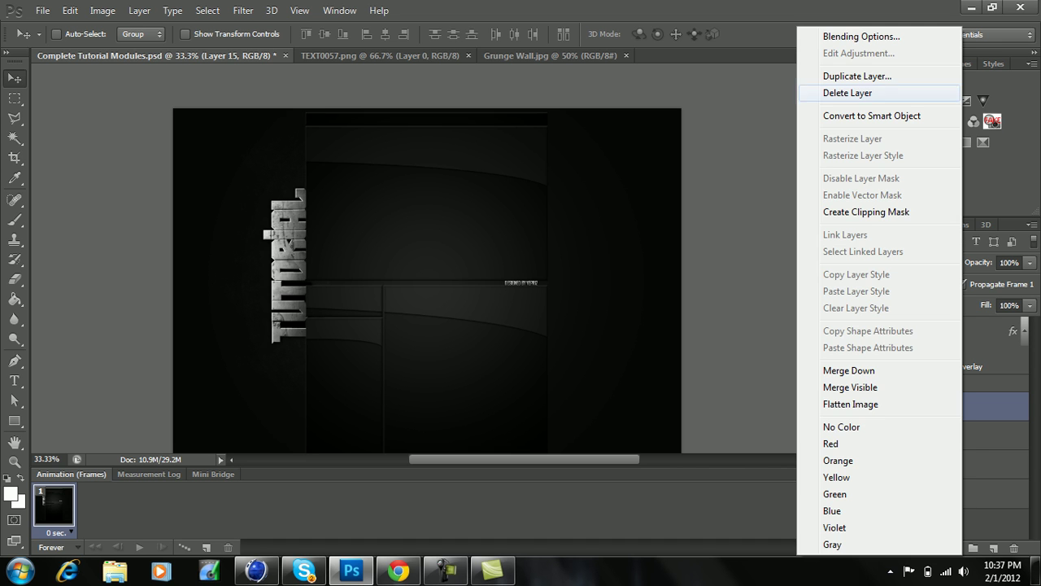
{"action": "left_click", "coordinate": [862, 75]}
{"action": "key", "text": "Return"}
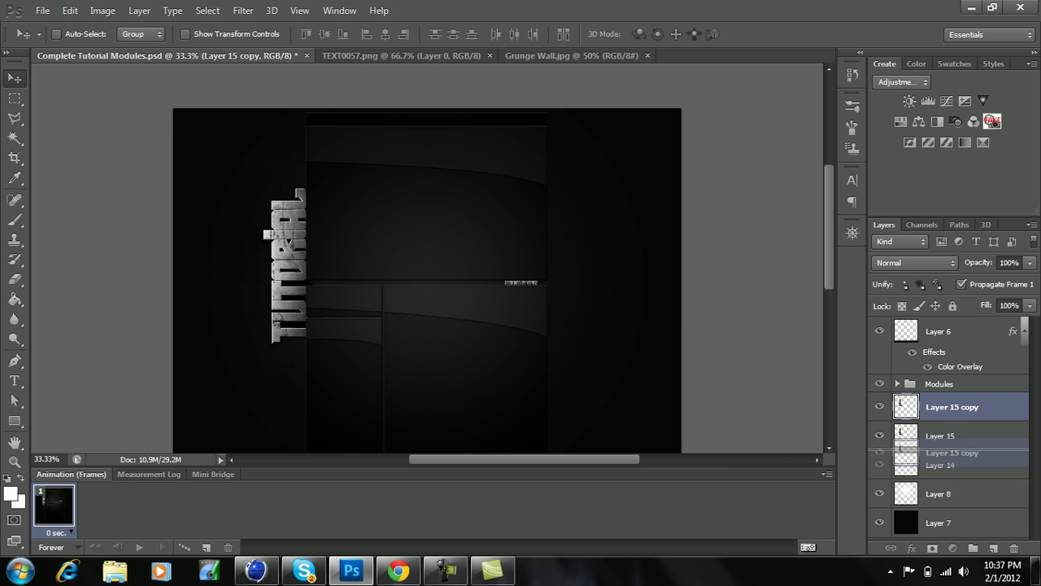
{"action": "key", "text": "ctrl+bracketleft"}
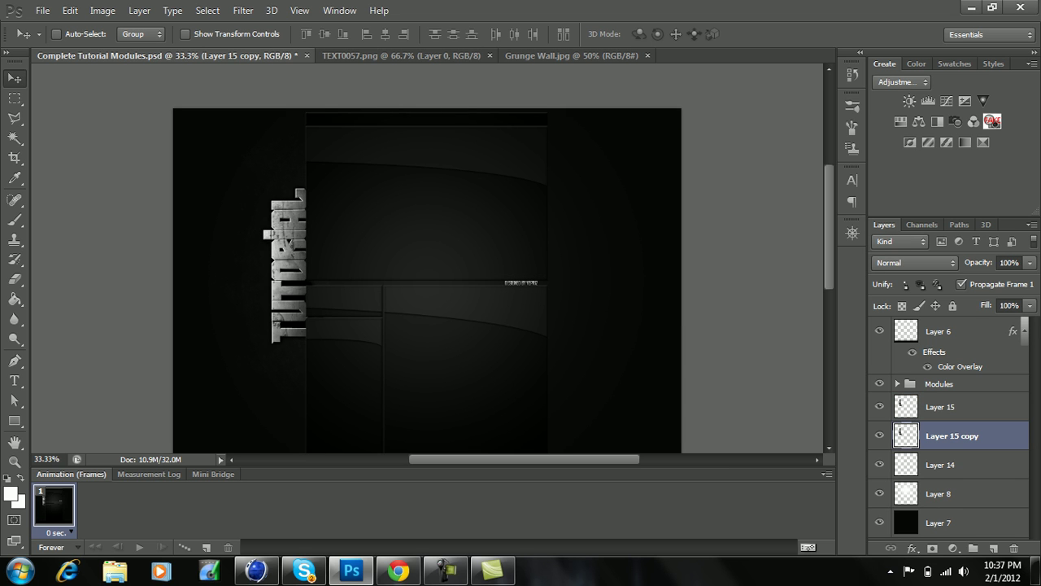
Step: Enlarge the copied Tutorial text to about 151% and move it up to sit vertically centred behind the original
{"action": "key", "text": "ctrl+t"}
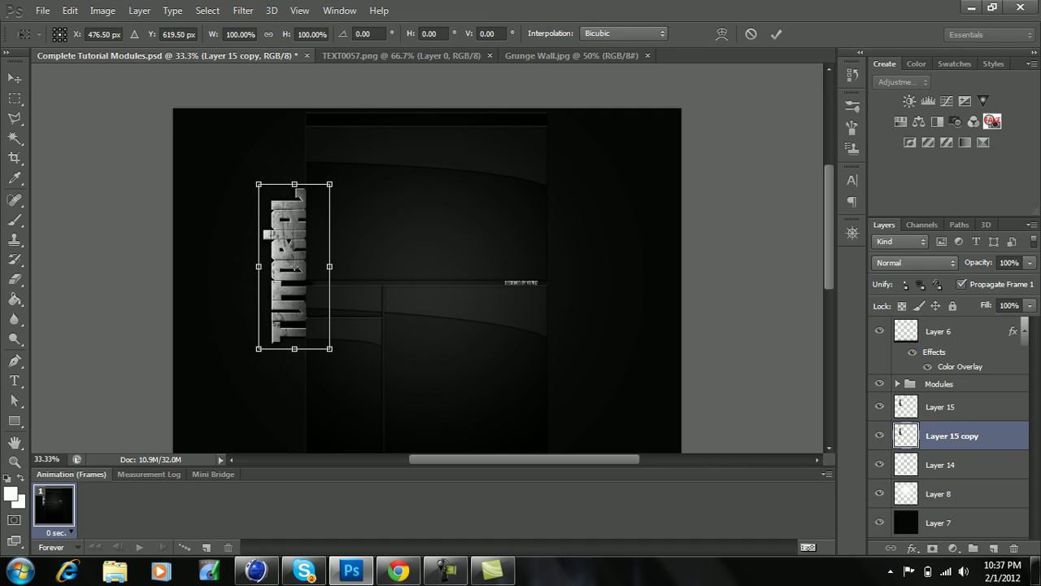
{"action": "left_click_drag", "start_coordinate": [258, 349], "coordinate": [222, 433], "text": "shift"}
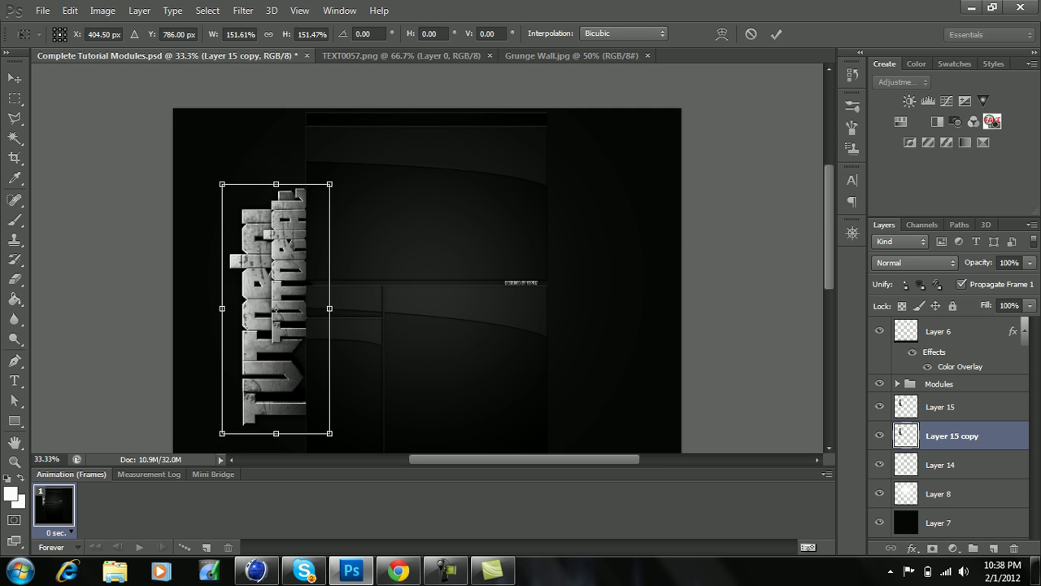
{"action": "left_click", "coordinate": [15, 78]}
{"action": "left_click", "coordinate": [469, 225]}
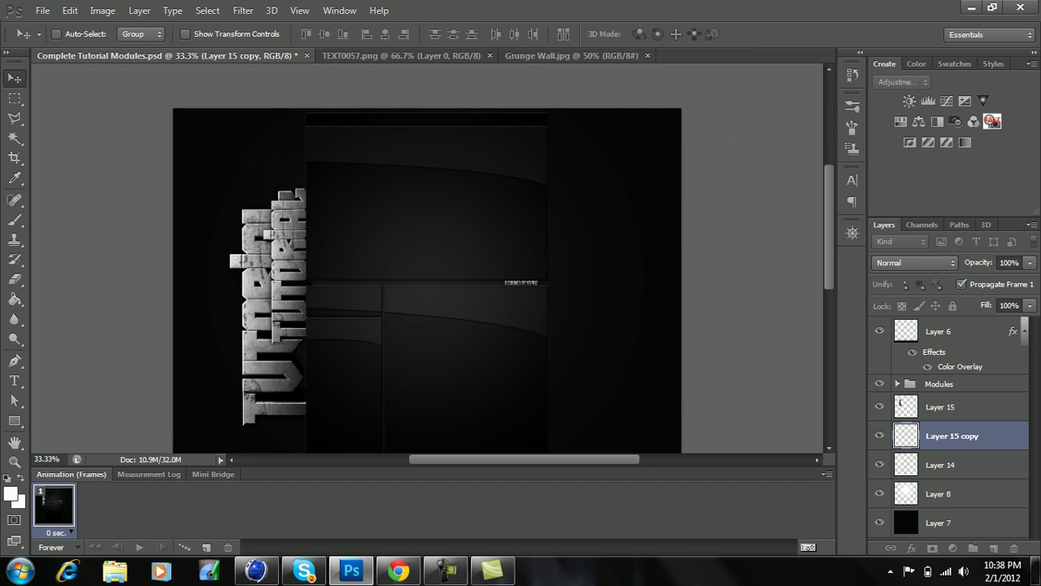
{"action": "left_click_drag", "start_coordinate": [288, 387], "coordinate": [289, 342]}
Step: Set the opacity of the enlarged text copy to 25%
{"action": "left_click", "coordinate": [1029, 263]}
{"action": "type", "text": "25"}
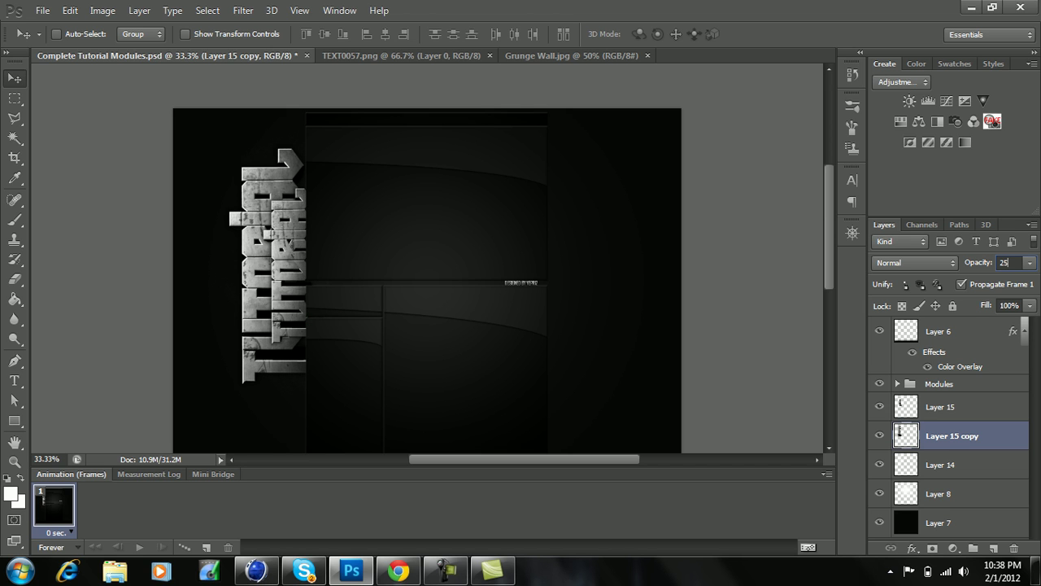
{"action": "key", "text": "Return"}
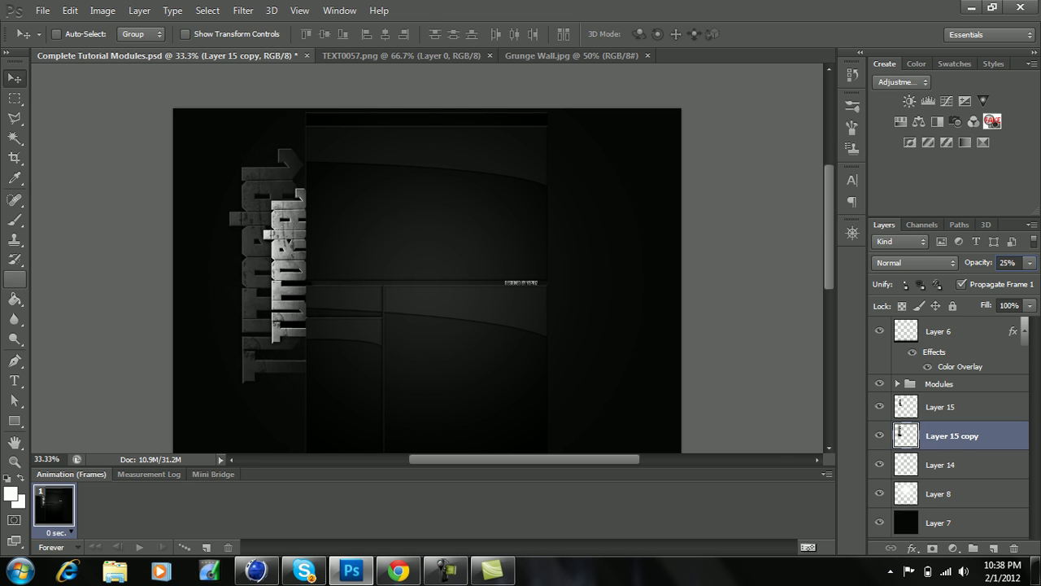
Step: Fade the outer left edge of the enlarged text copy with a soft 250 px Eraser
{"action": "key", "text": "e"}
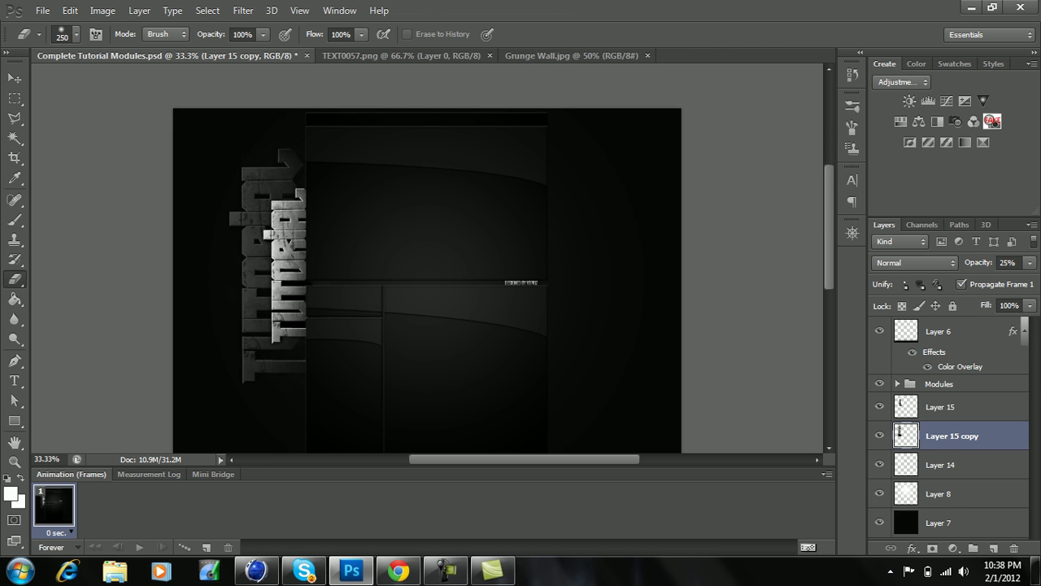
{"action": "left_click_drag", "start_coordinate": [218, 196], "coordinate": [218, 232]}
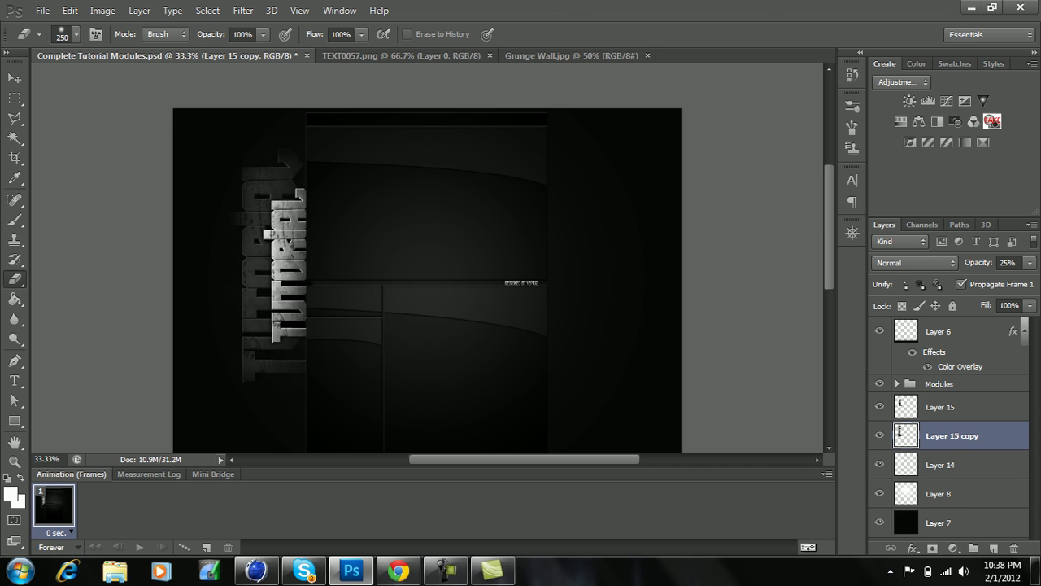
{"action": "left_click_drag", "start_coordinate": [219, 325], "coordinate": [220, 248]}
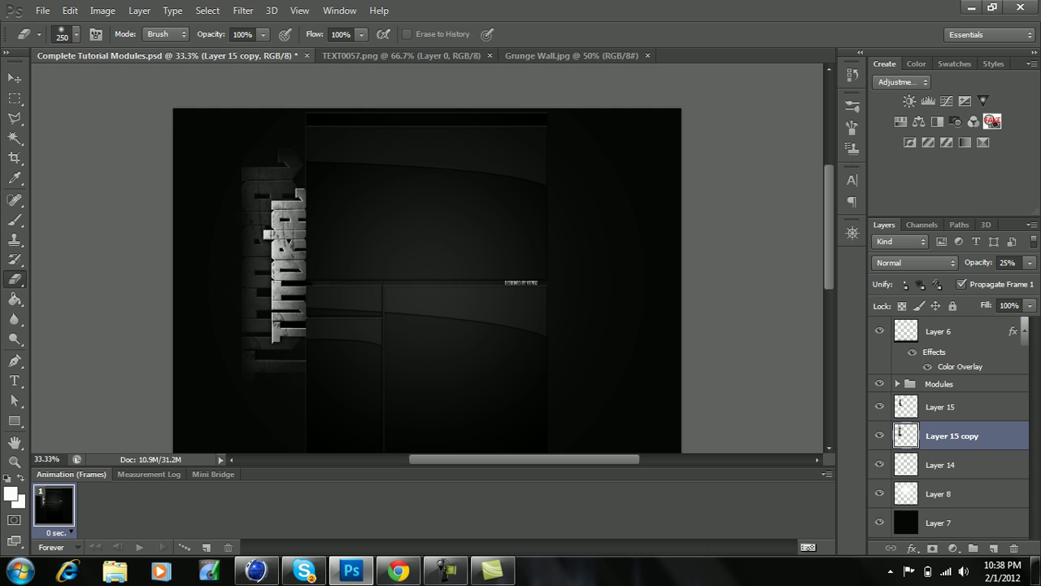
{"action": "key", "text": "ctrl+plus"}
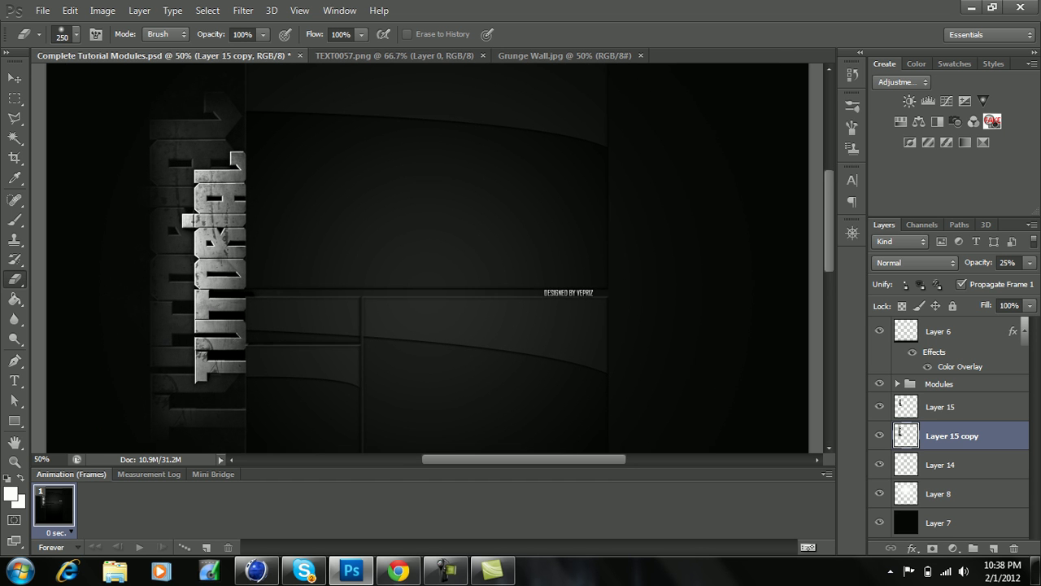
{"action": "scroll", "coordinate": [429, 252], "scroll_direction": "down", "scroll_amount": 3}
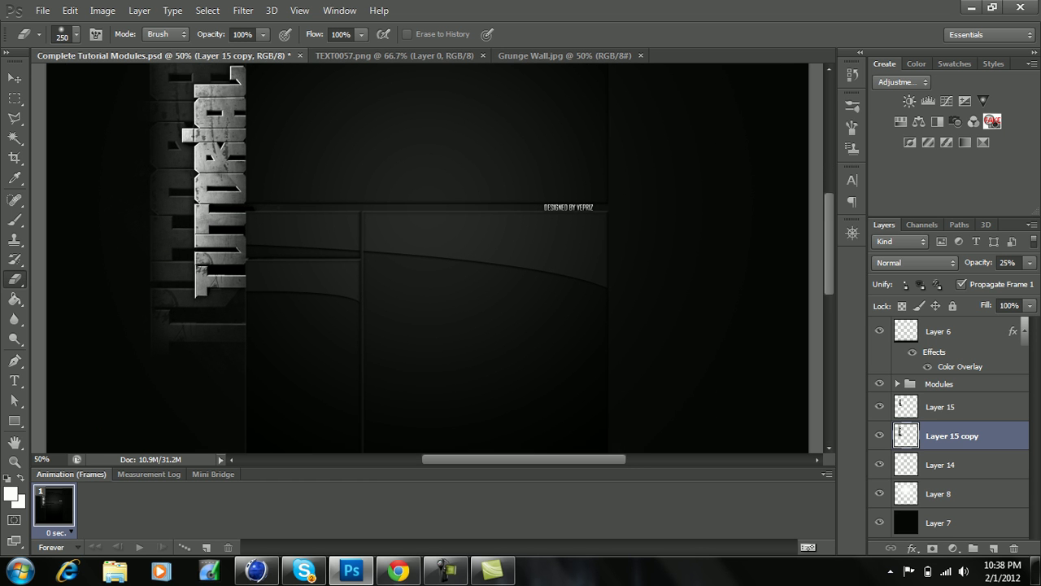
{"action": "key", "text": "ctrl+minus"}
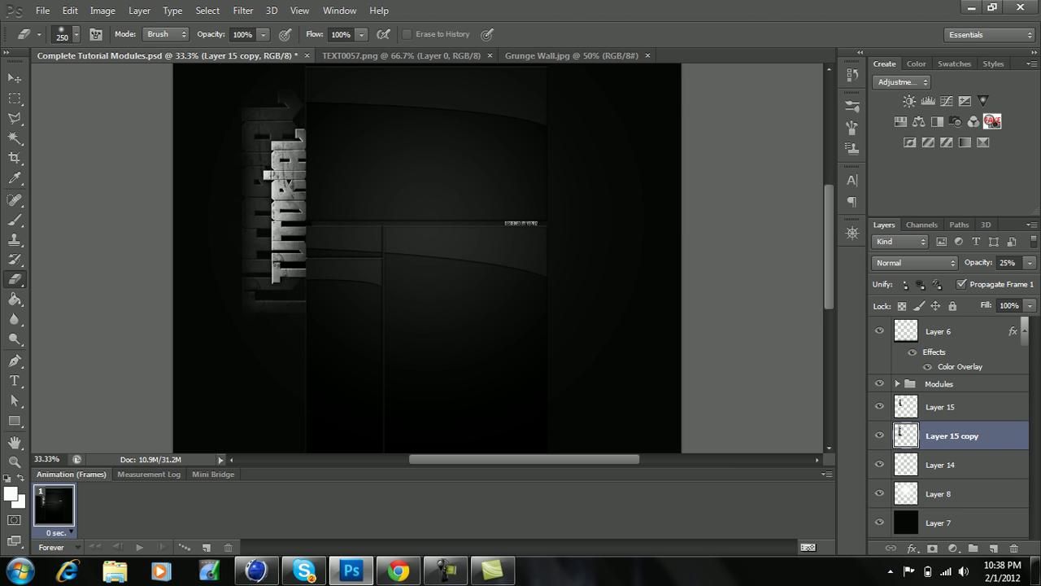
{"action": "scroll", "coordinate": [427, 256], "scroll_direction": "up", "scroll_amount": 2}
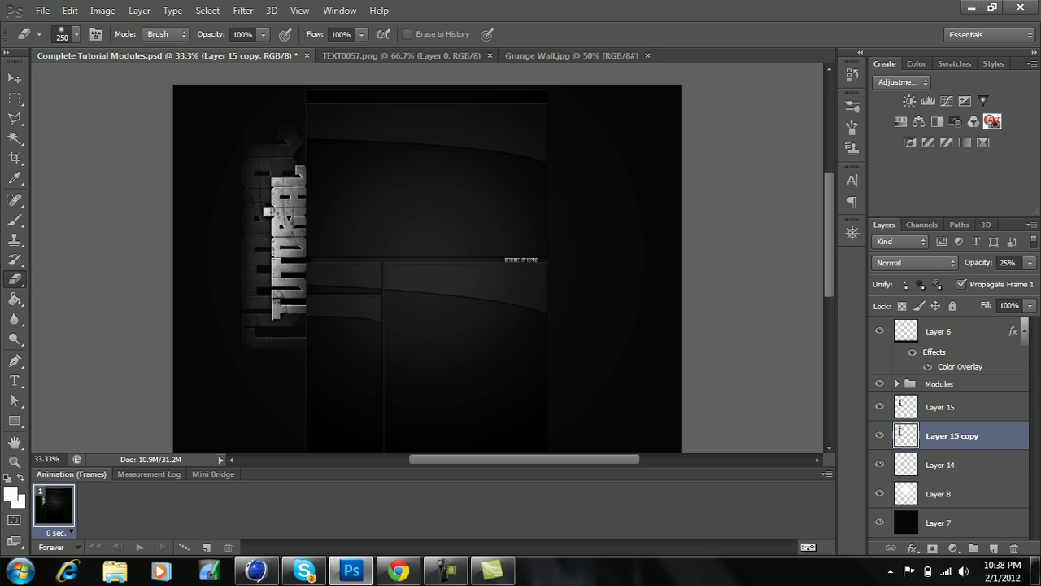
Step: Add a new empty layer directly above Layer 8
{"action": "left_click", "coordinate": [940, 523]}
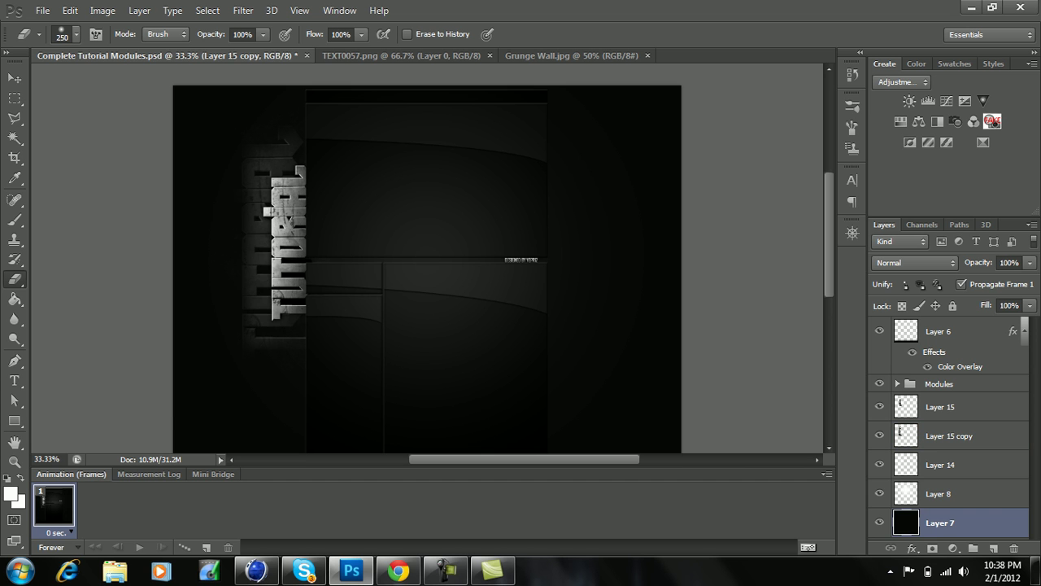
{"action": "left_click", "coordinate": [939, 493]}
{"action": "left_click", "coordinate": [42, 11]}
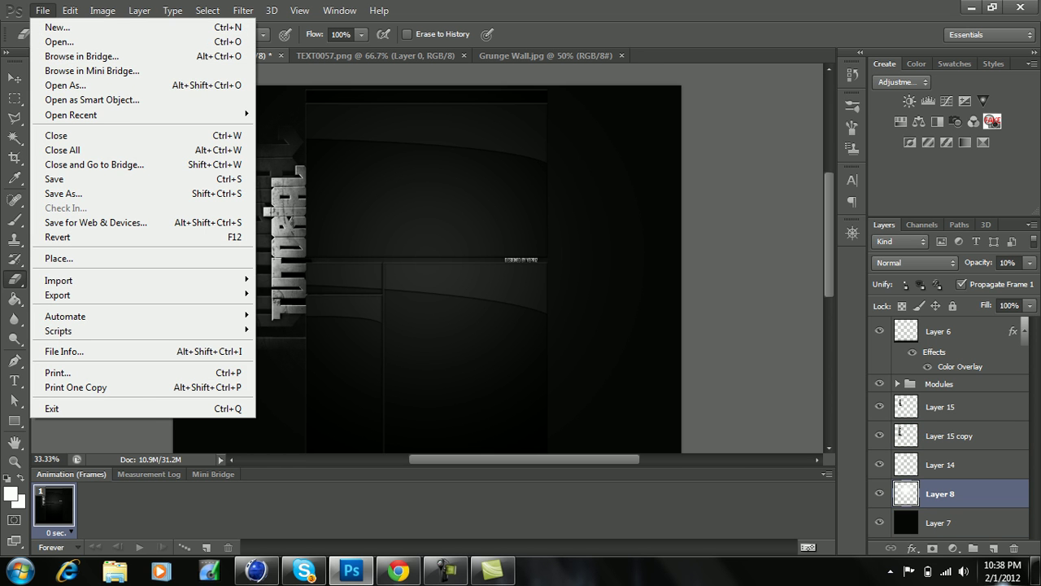
{"action": "left_click", "coordinate": [993, 548]}
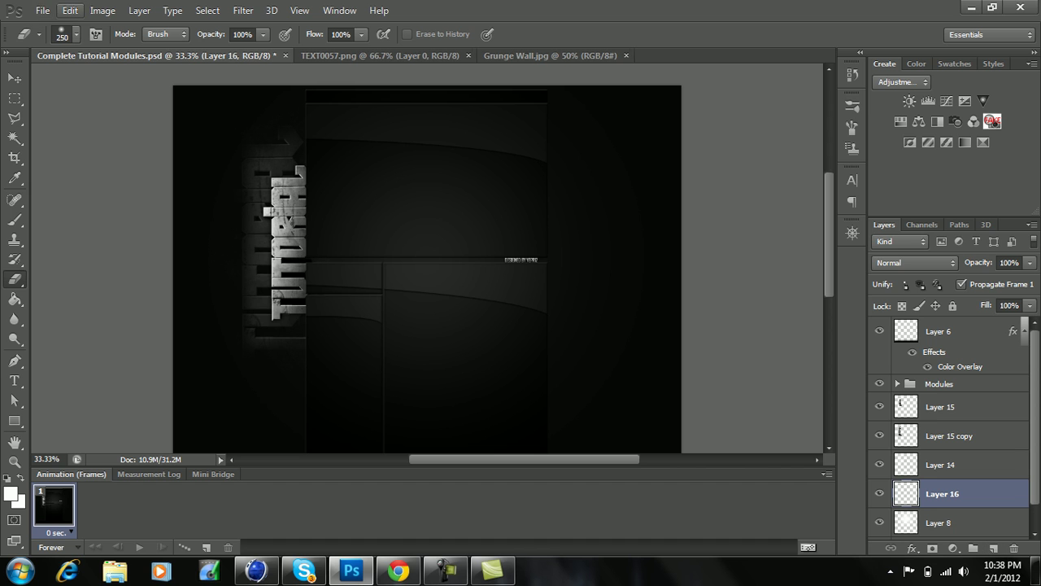
{"action": "left_click", "coordinate": [15, 220]}
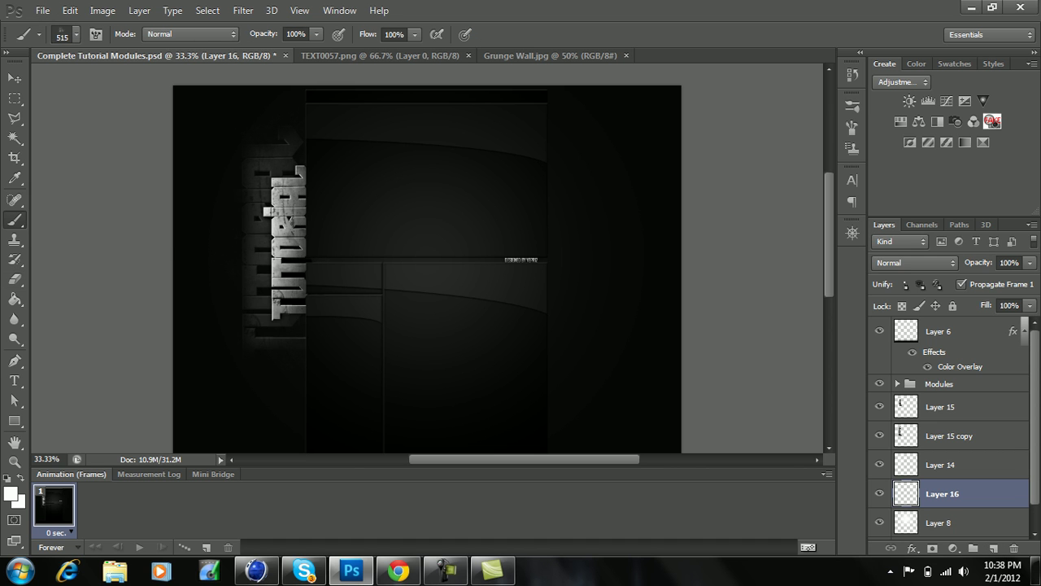
{"action": "left_click", "coordinate": [76, 34]}
{"action": "scroll", "coordinate": [98, 187], "scroll_direction": "down", "scroll_amount": 5}
{"action": "scroll", "coordinate": [94, 187], "scroll_direction": "down", "scroll_amount": 5}
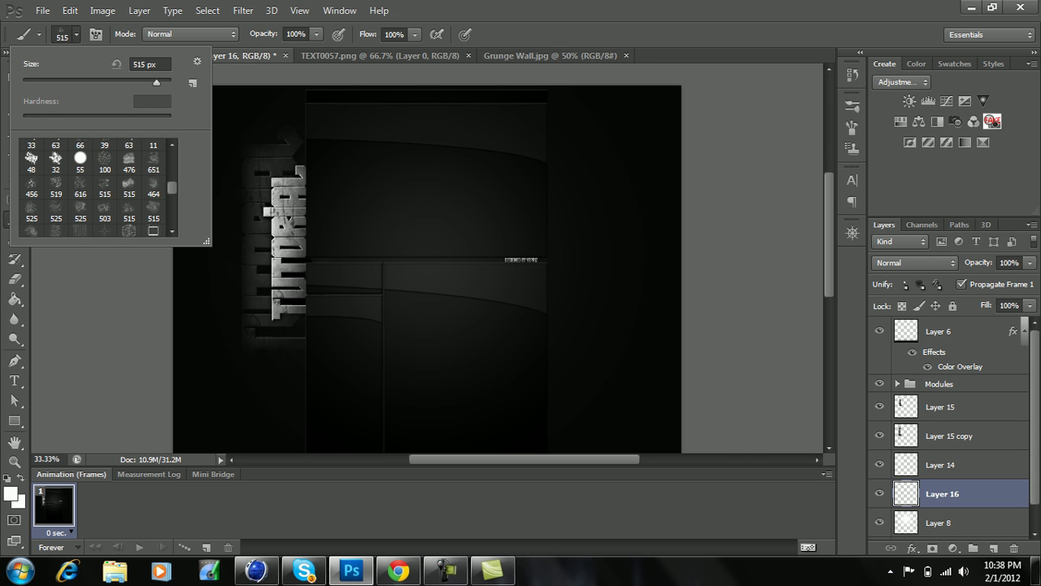
Step: Draw a thin horizontal rectangle about 855 px by 31 px across the base of the Tutorial text and fill it white
{"action": "left_click", "coordinate": [15, 421]}
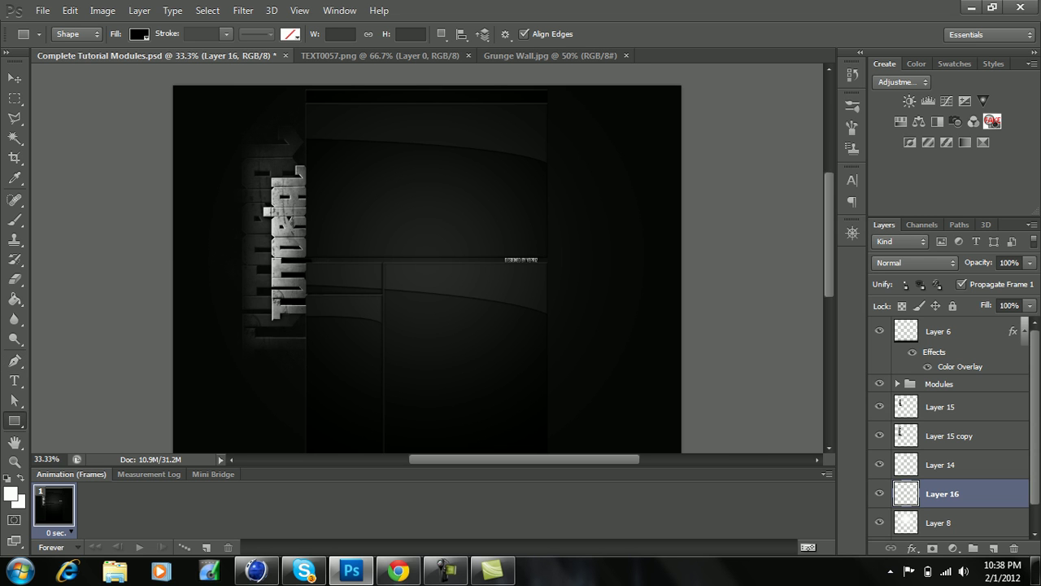
{"action": "left_click_drag", "start_coordinate": [166, 333], "coordinate": [383, 340]}
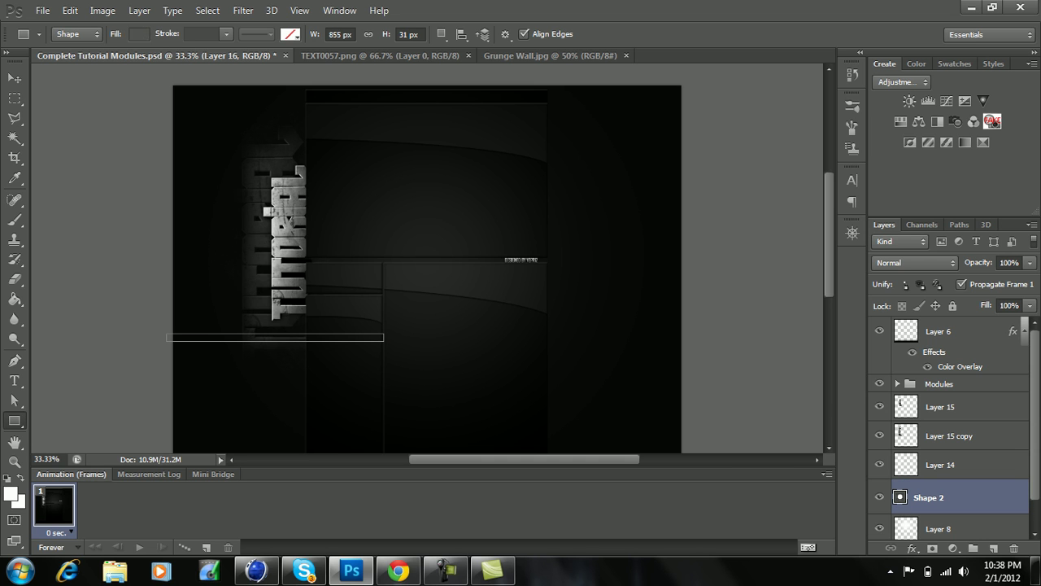
{"action": "left_click", "coordinate": [139, 34]}
{"action": "left_click", "coordinate": [65, 103]}
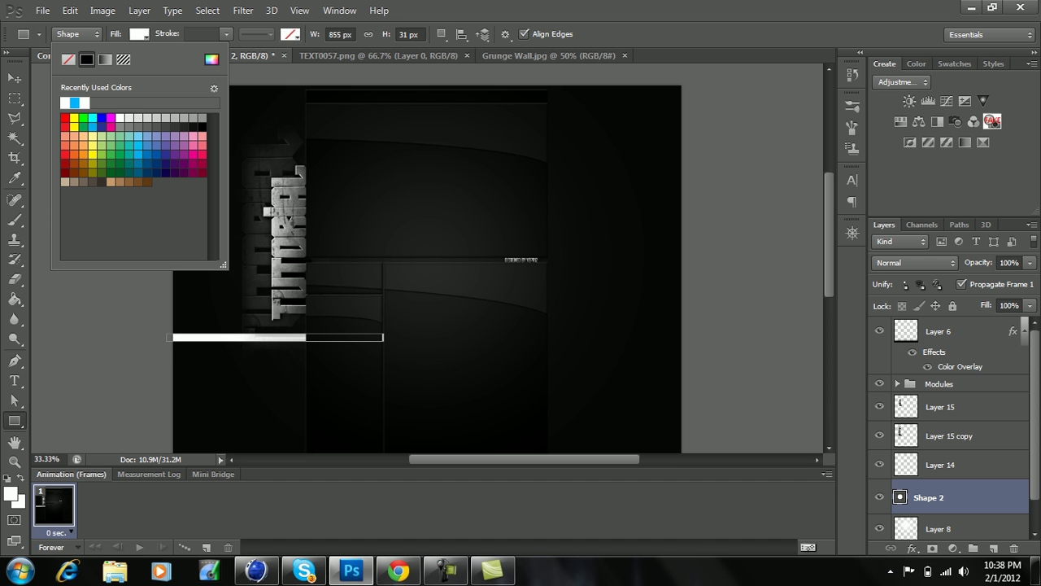
Step: Rasterize the white rectangle's shape layer
{"action": "left_click", "coordinate": [14, 78]}
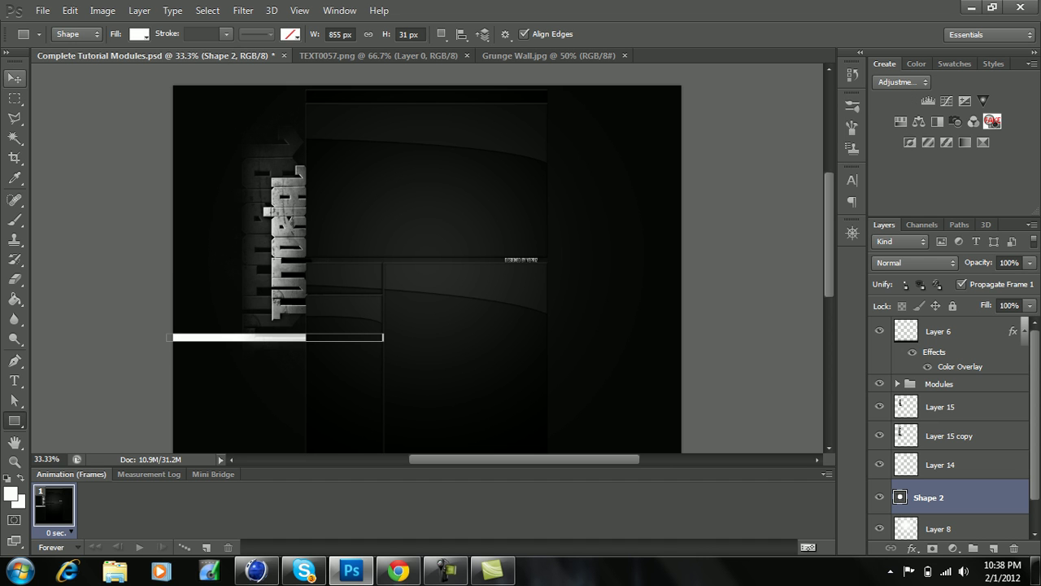
{"action": "left_click", "coordinate": [15, 78]}
{"action": "right_click", "coordinate": [947, 498]}
{"action": "left_click", "coordinate": [909, 139]}
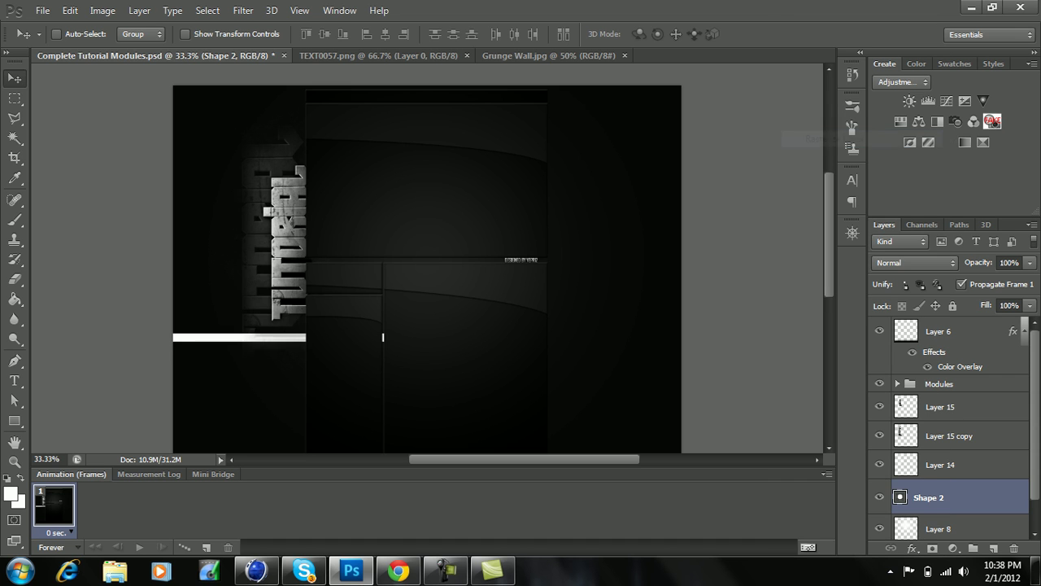
Step: Rotate the white bar counterclockwise to slant up to the right, and move it up beneath the Tutorial text
{"action": "key", "text": "ctrl+plus"}
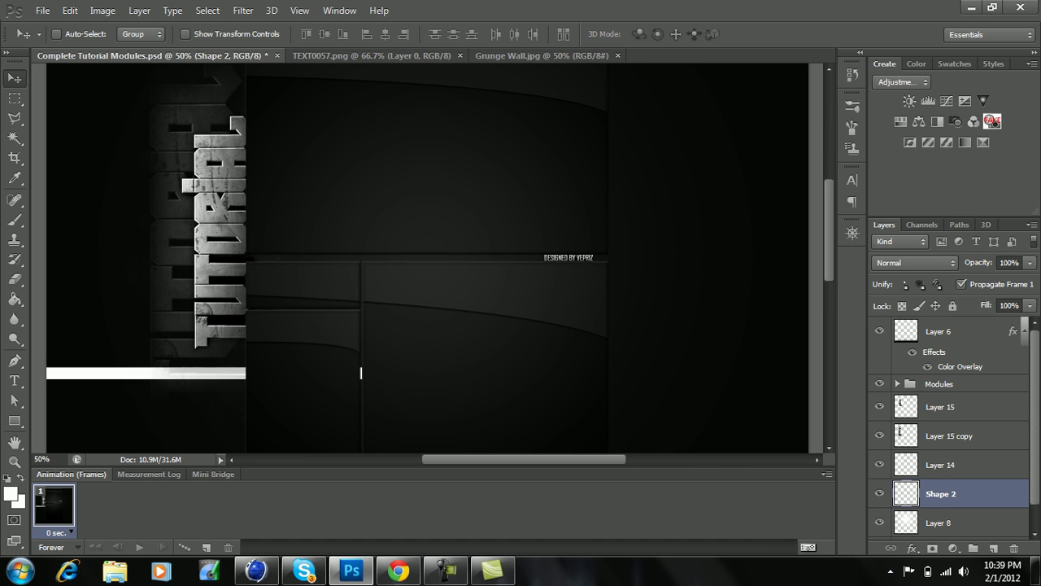
{"action": "key", "text": "ctrl+t"}
{"action": "left_click_drag", "start_coordinate": [472, 272], "coordinate": [466, 260]}
{"action": "key", "text": "v"}
{"action": "key", "text": "Return"}
{"action": "left_click_drag", "start_coordinate": [321, 325], "coordinate": [358, 310]}
Step: Rotate the slanted white bar a further -4.89° and apply the transformation
{"action": "key", "text": "ctrl+t"}
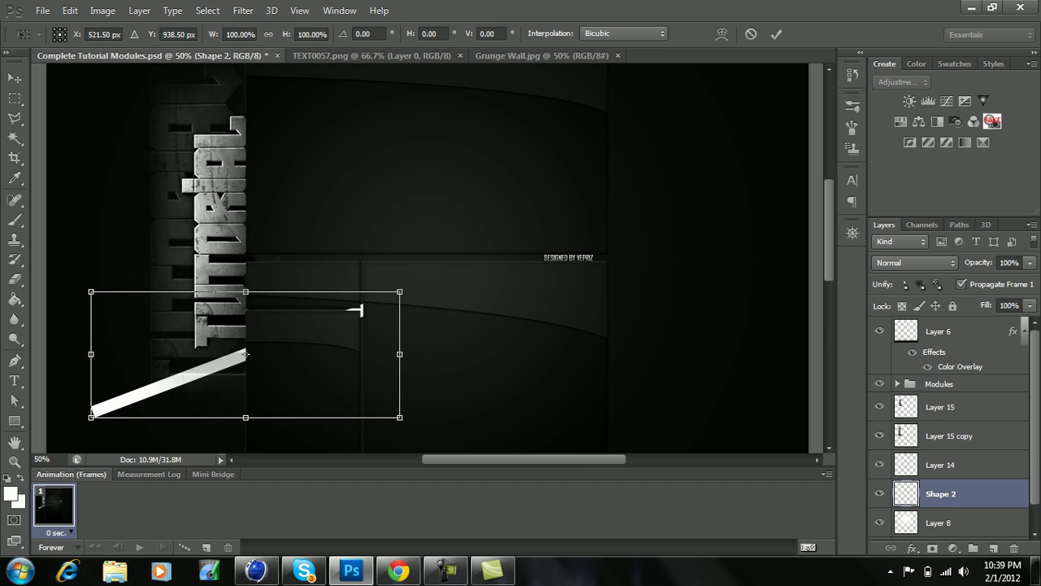
{"action": "left_click_drag", "start_coordinate": [241, 362], "coordinate": [246, 354]}
{"action": "key", "text": "v"}
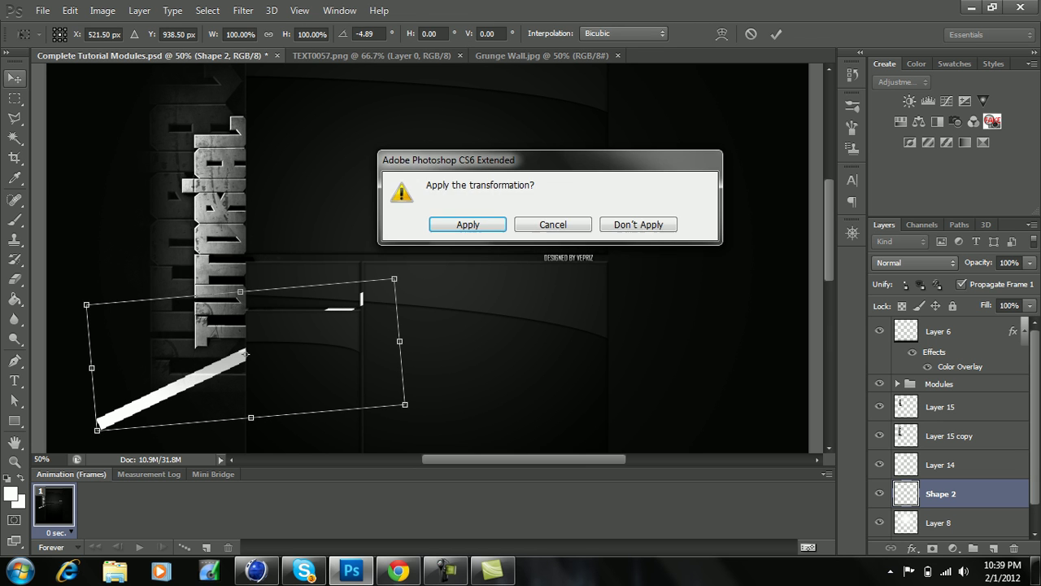
{"action": "key", "text": "Return"}
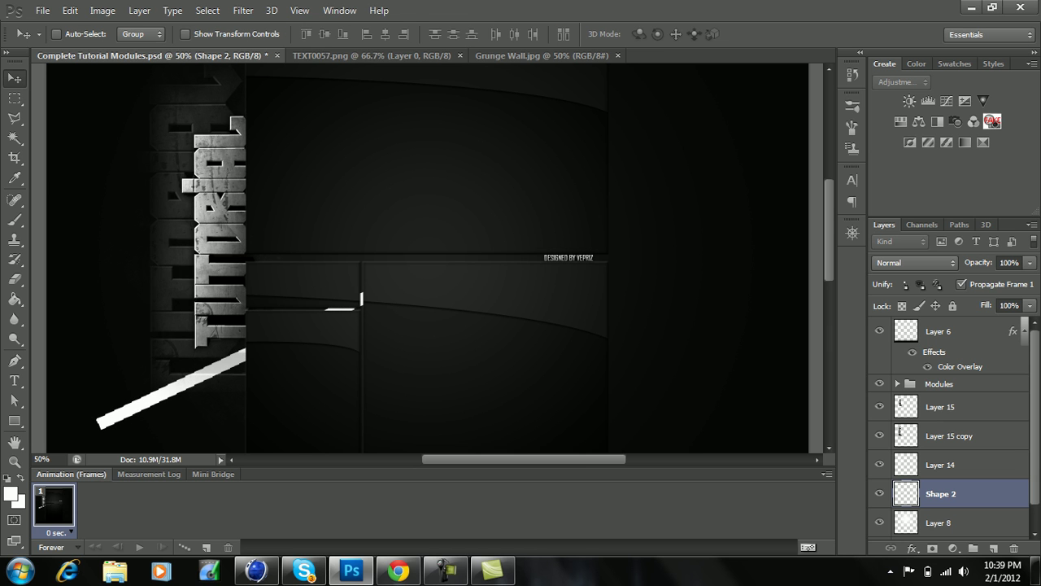
Step: Fade out the lower end of the slanted white bar with a soft 250 px eraser
{"action": "key", "text": "ctrl+plus"}
{"action": "key", "text": "ctrl+minus"}
{"action": "key", "text": "ctrl+minus"}
{"action": "key", "text": "ctrl+minus"}
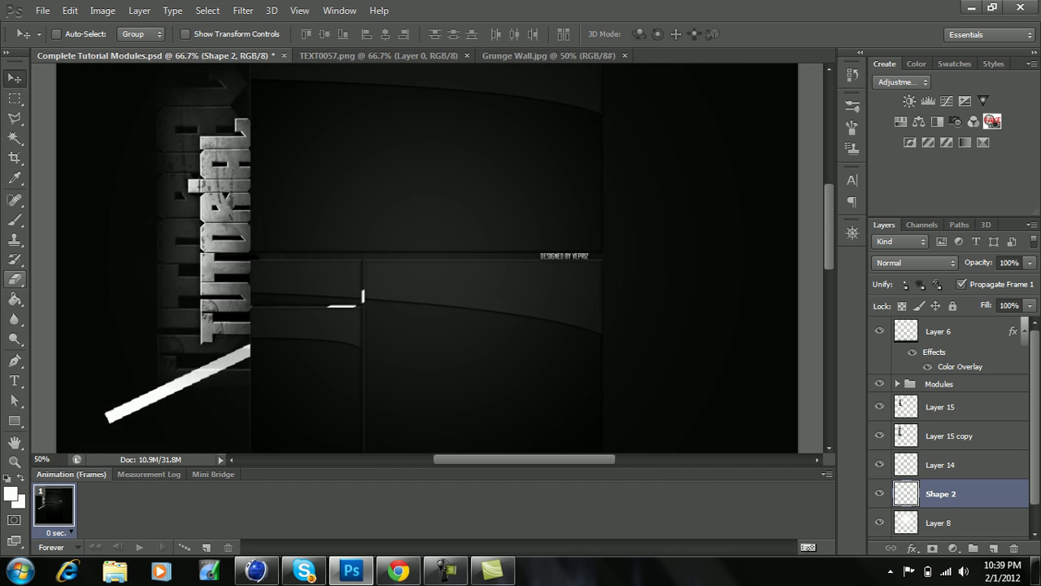
{"action": "left_click", "coordinate": [15, 278]}
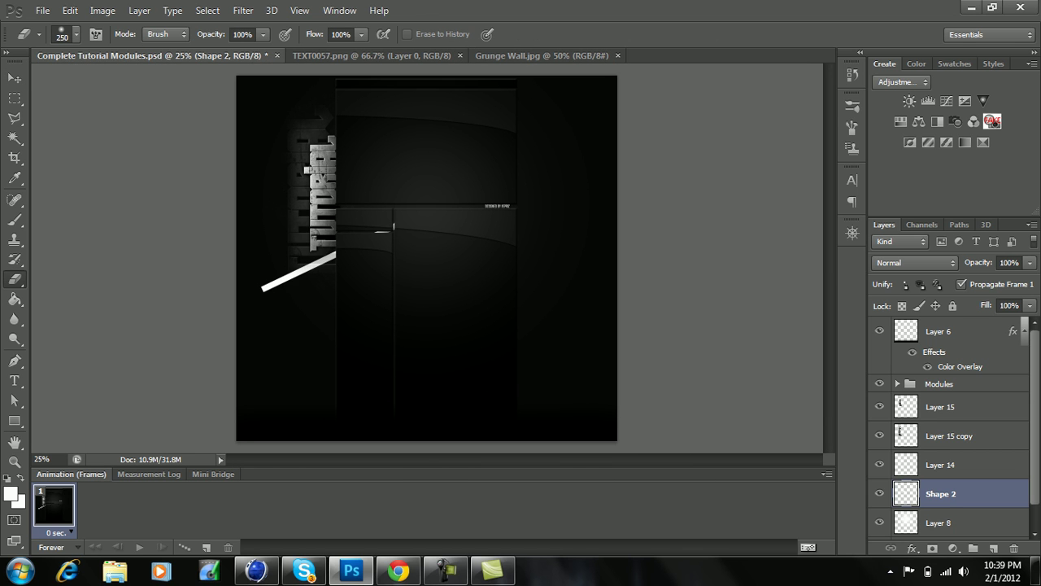
{"action": "left_click_drag", "start_coordinate": [251, 292], "coordinate": [264, 288]}
{"action": "key", "text": "ctrl+plus"}
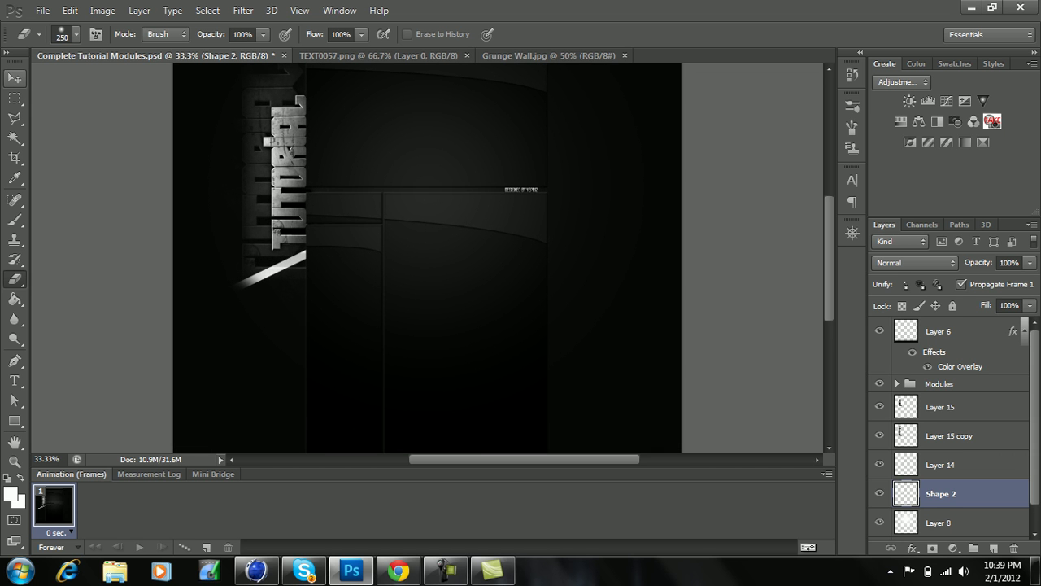
Step: Duplicate the faded white bar and scale the copy down proportionally into a thinner, shorter bar
{"action": "left_click", "coordinate": [15, 78]}
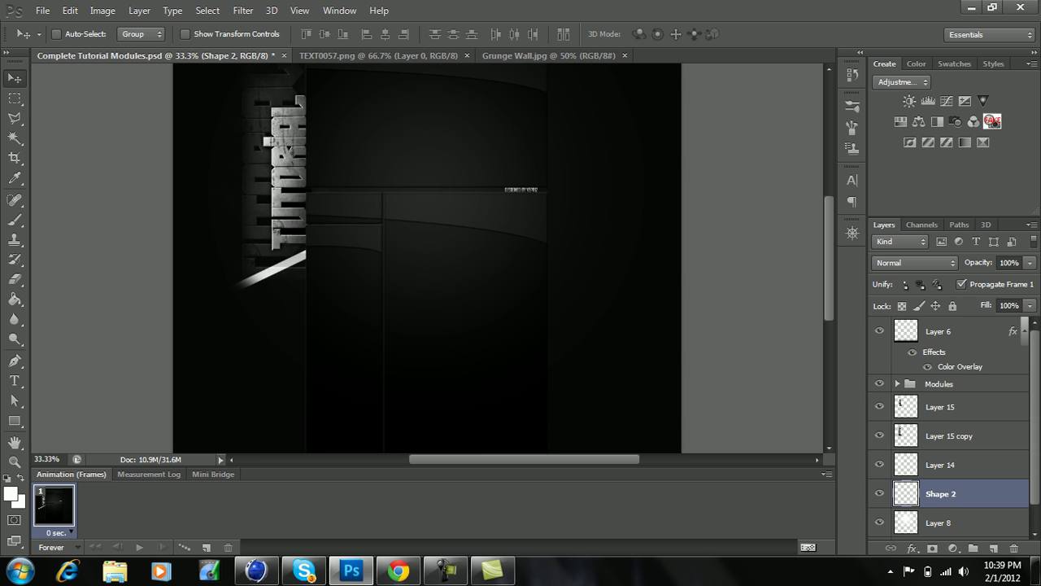
{"action": "key", "text": "ctrl+plus"}
{"action": "key", "text": "ctrl+j"}
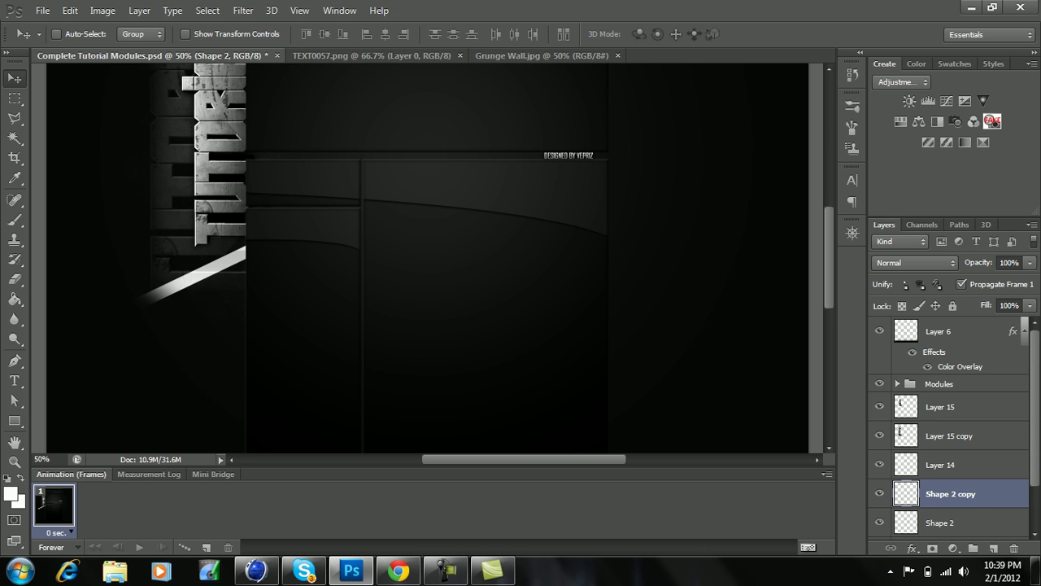
{"action": "key", "text": "ctrl+t"}
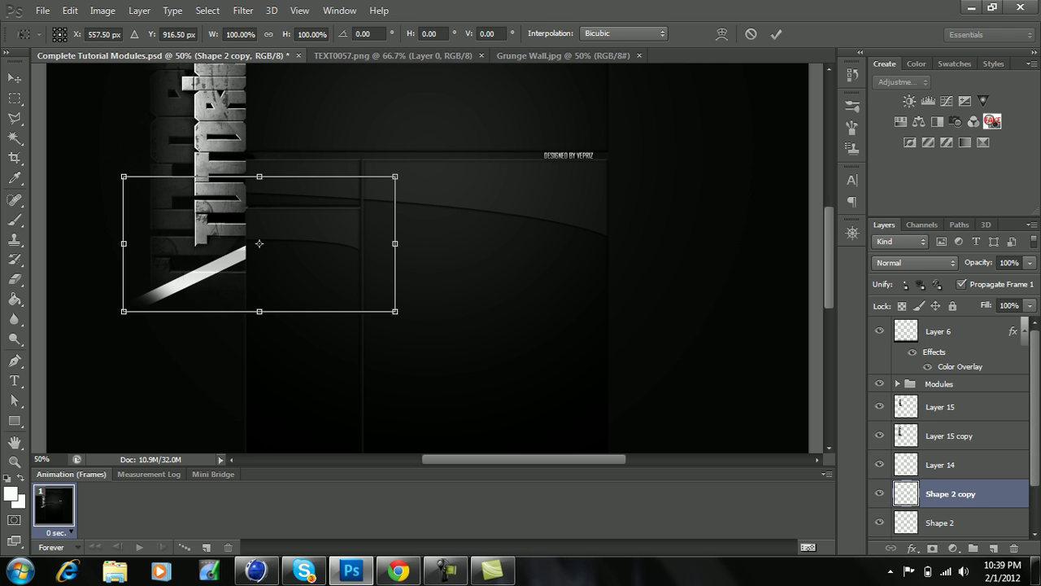
{"action": "left_click_drag", "start_coordinate": [258, 310], "coordinate": [259, 297]}
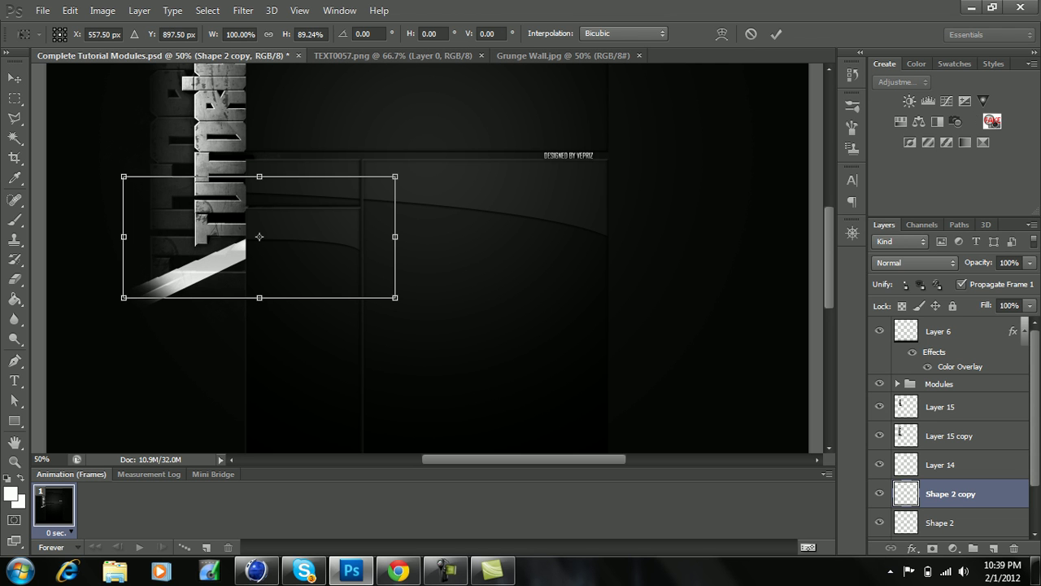
{"action": "key", "text": "ctrl+z"}
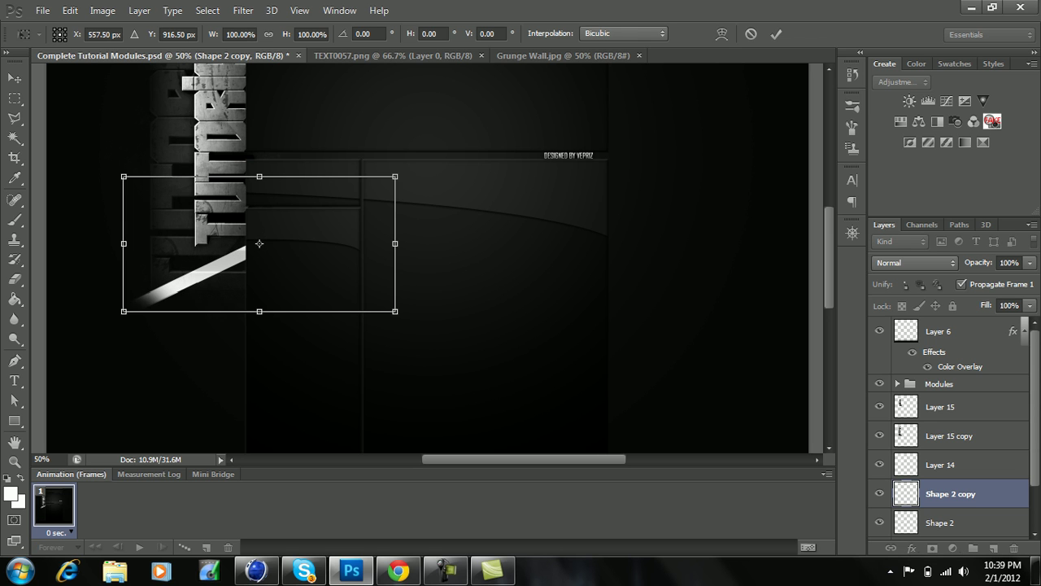
{"action": "left_click_drag", "start_coordinate": [395, 310], "coordinate": [318, 273]}
{"action": "key", "text": "v"}
{"action": "key", "text": "Return"}
Step: Place the smaller bar copy just below and parallel to the original bar, leaving only a narrow gap between them
{"action": "left_click_drag", "start_coordinate": [195, 281], "coordinate": [241, 314]}
{"action": "left_click_drag", "start_coordinate": [244, 276], "coordinate": [222, 290]}
{"action": "key", "text": "Up"}
{"action": "key", "text": "Up"}
{"action": "key", "text": "Up"}
{"action": "key", "text": "Up"}
{"action": "key", "text": "Up"}
{"action": "key", "text": "Up"}
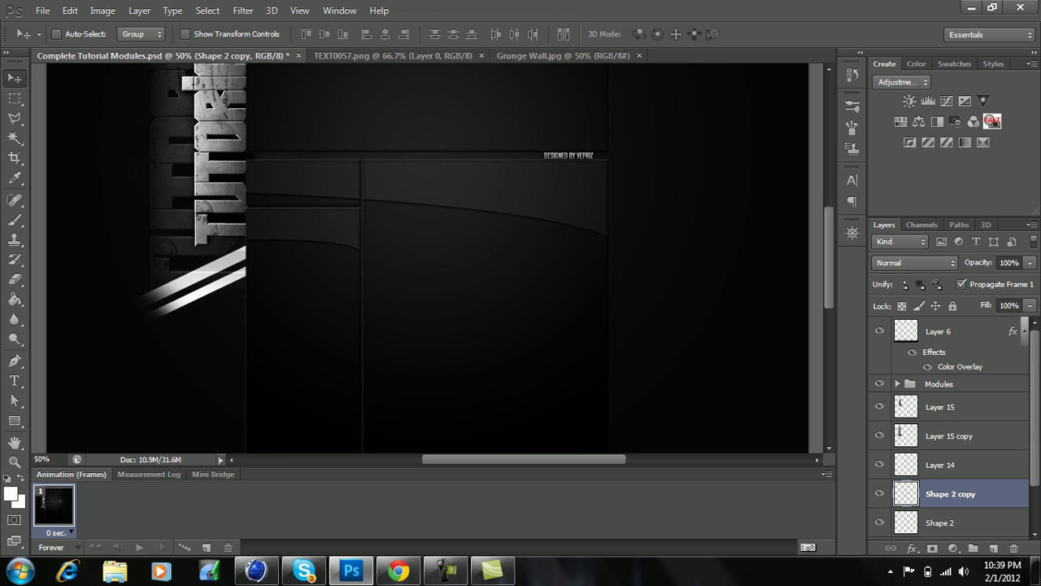
{"action": "key", "text": "Up"}
{"action": "key", "text": "Up"}
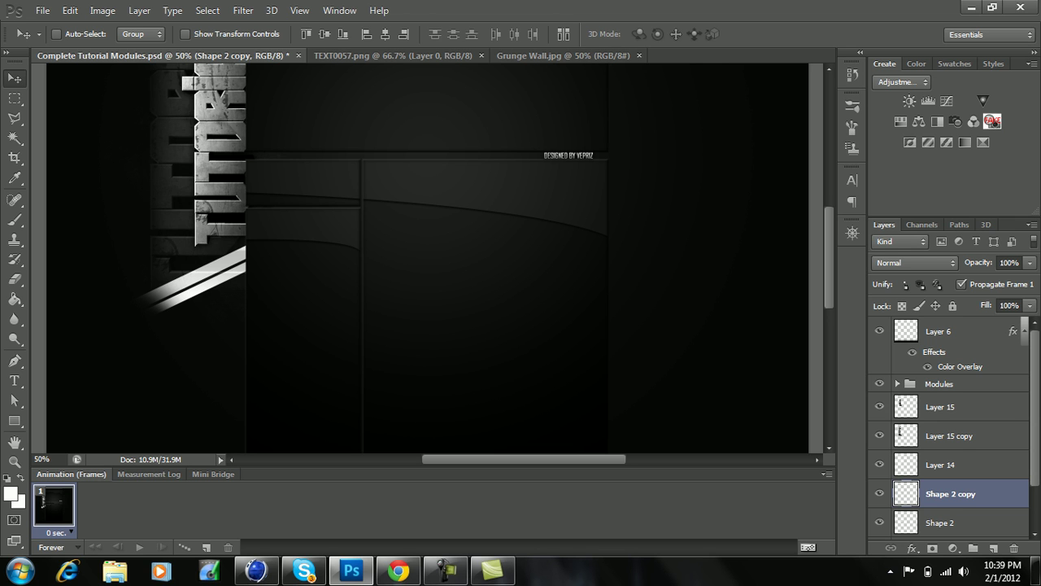
Step: Merge the two white bar layers into one and set the merged layer's blend mode to Overlay
{"action": "left_click", "coordinate": [943, 522], "text": "shift"}
{"action": "key", "text": "ctrl+e"}
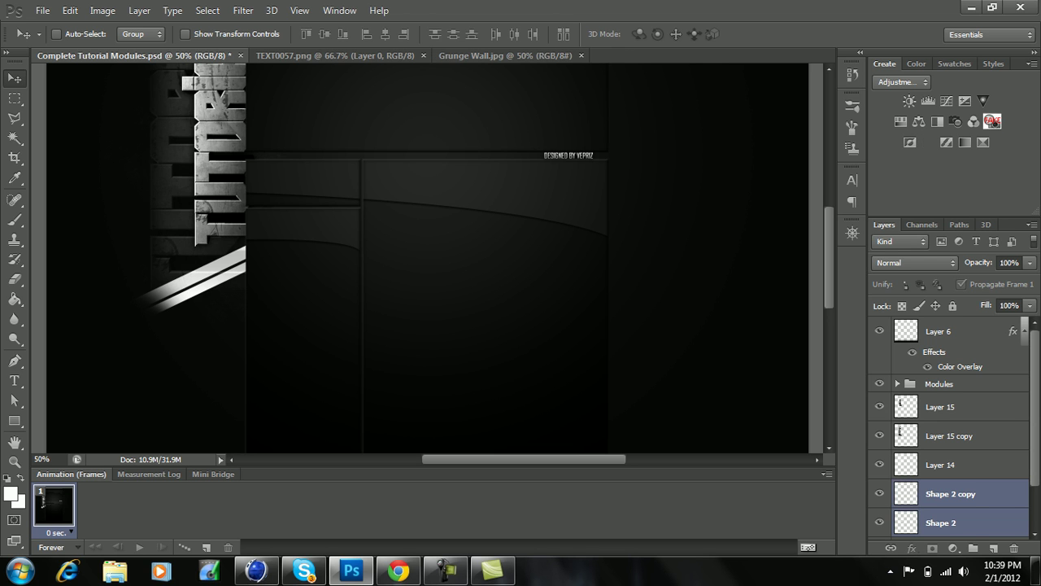
{"action": "left_click", "coordinate": [914, 262]}
{"action": "left_click", "coordinate": [919, 191]}
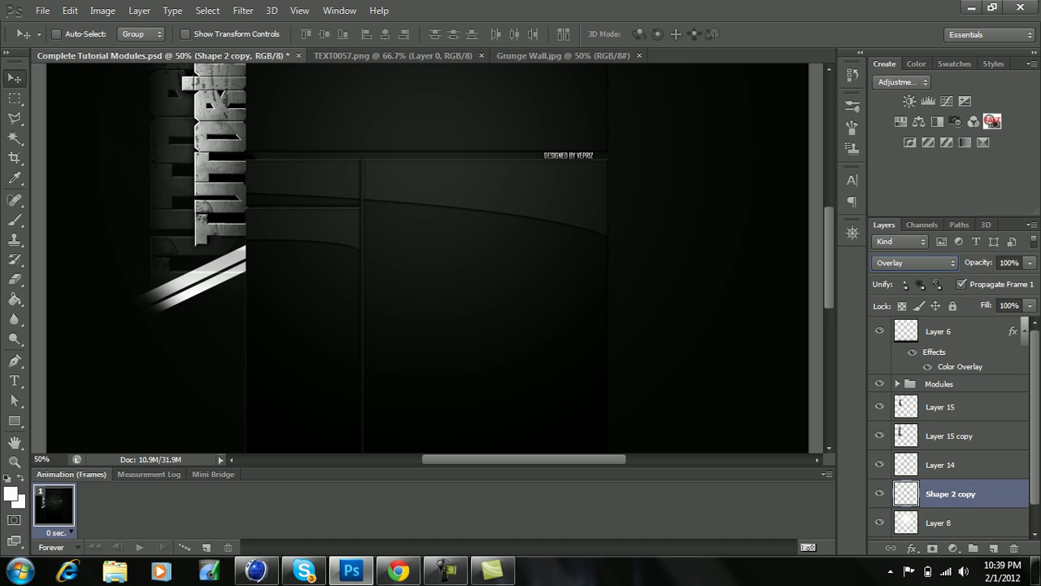
Step: Change the merged bars' blend mode to Soft Light
{"action": "scroll", "coordinate": [570, 244], "scroll_direction": "up", "scroll_amount": 1}
{"action": "left_click_drag", "start_coordinate": [224, 324], "coordinate": [237, 335]}
{"action": "key", "text": "e"}
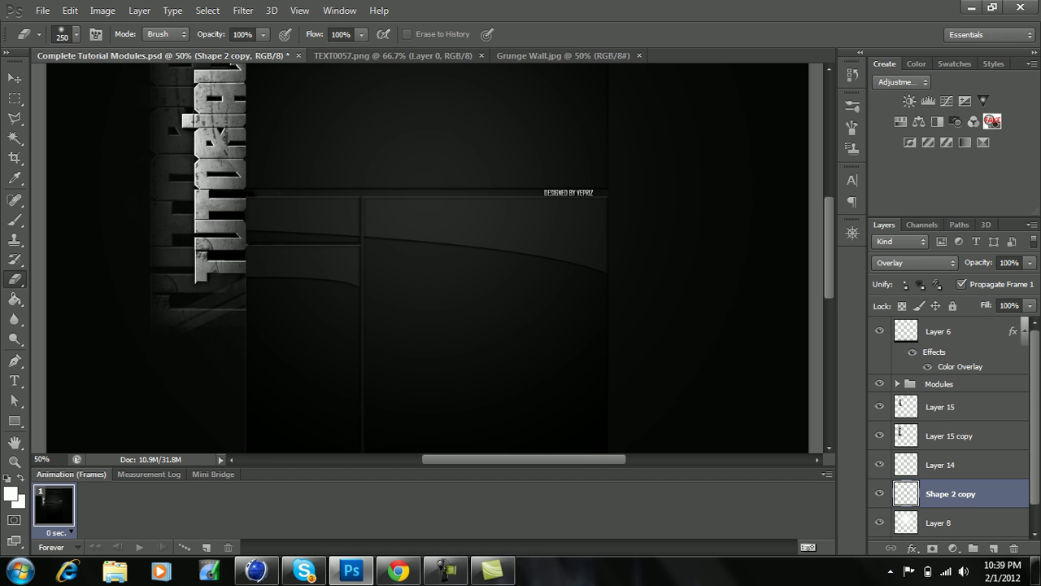
{"action": "key", "text": "ctrl+plus"}
{"action": "left_click", "coordinate": [914, 263]}
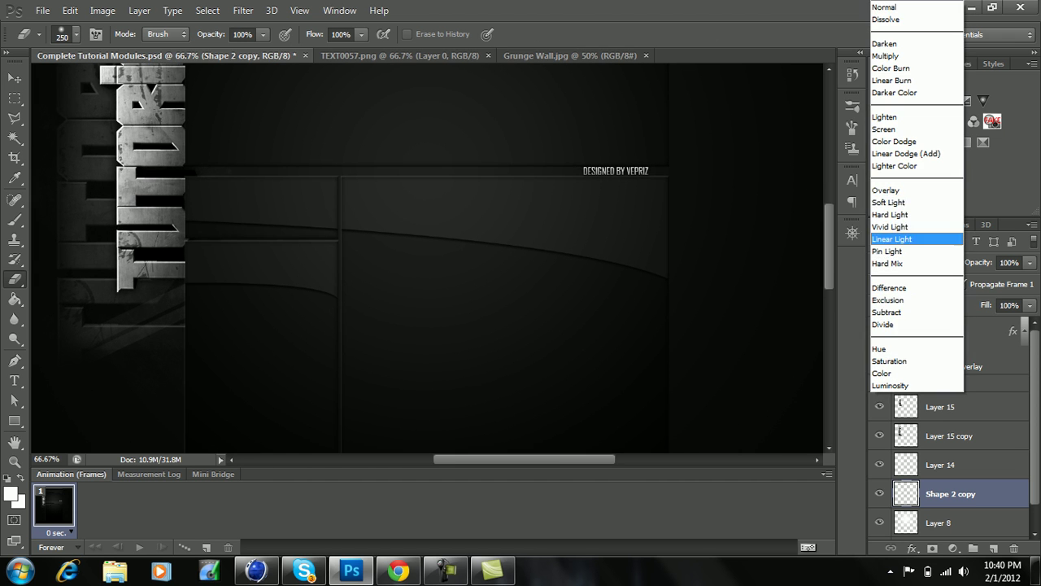
{"action": "key", "text": "Return"}
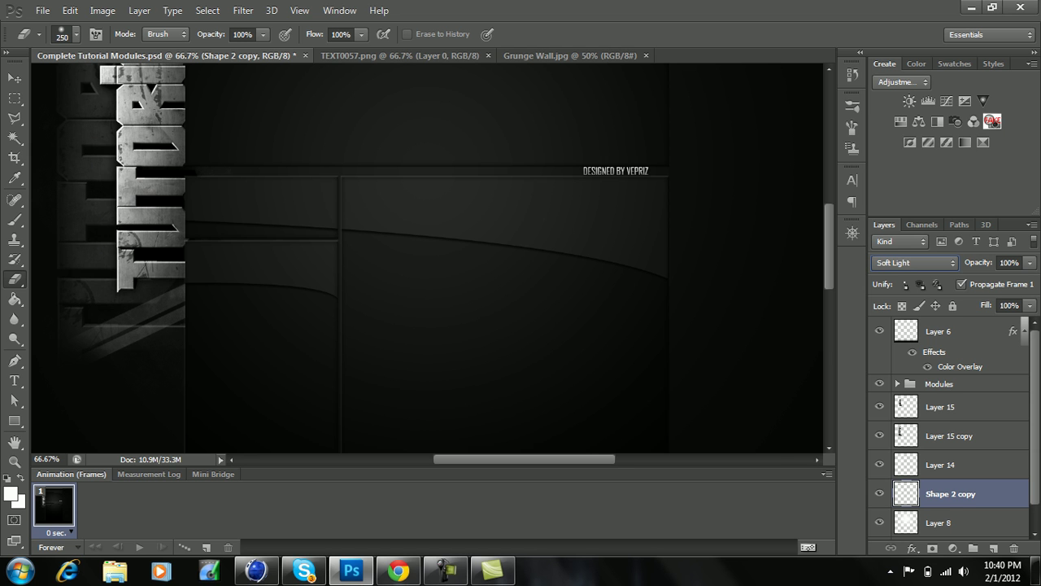
{"action": "key", "text": "ctrl+minus"}
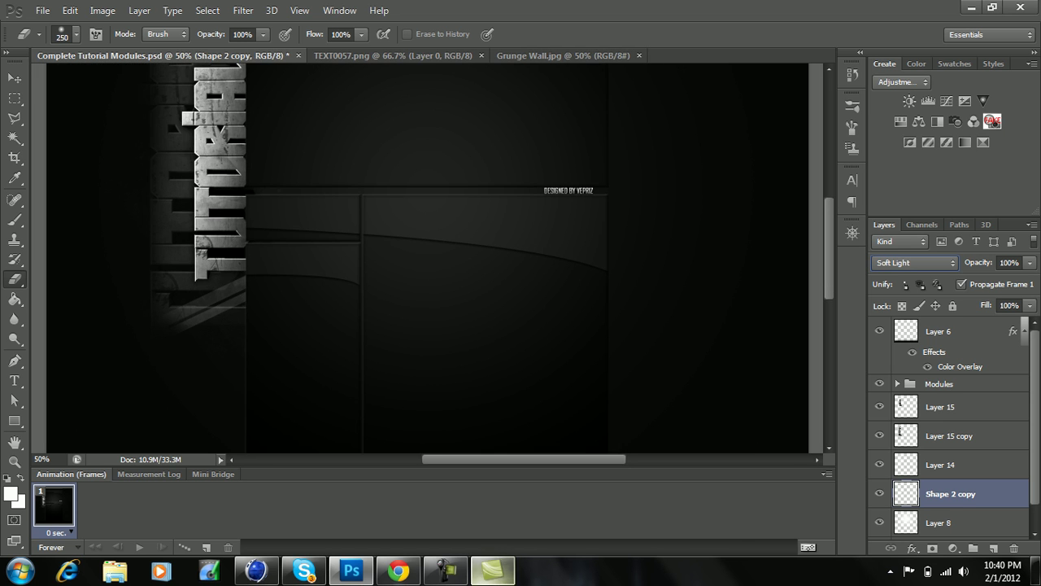
{"action": "left_click", "coordinate": [446, 571]}
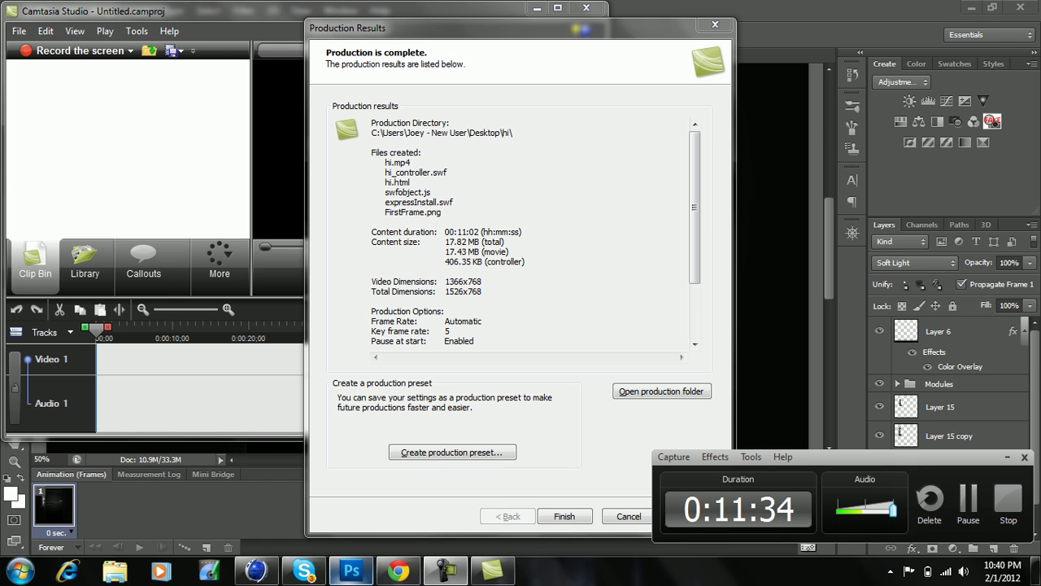
{"action": "left_click", "coordinate": [351, 571]}
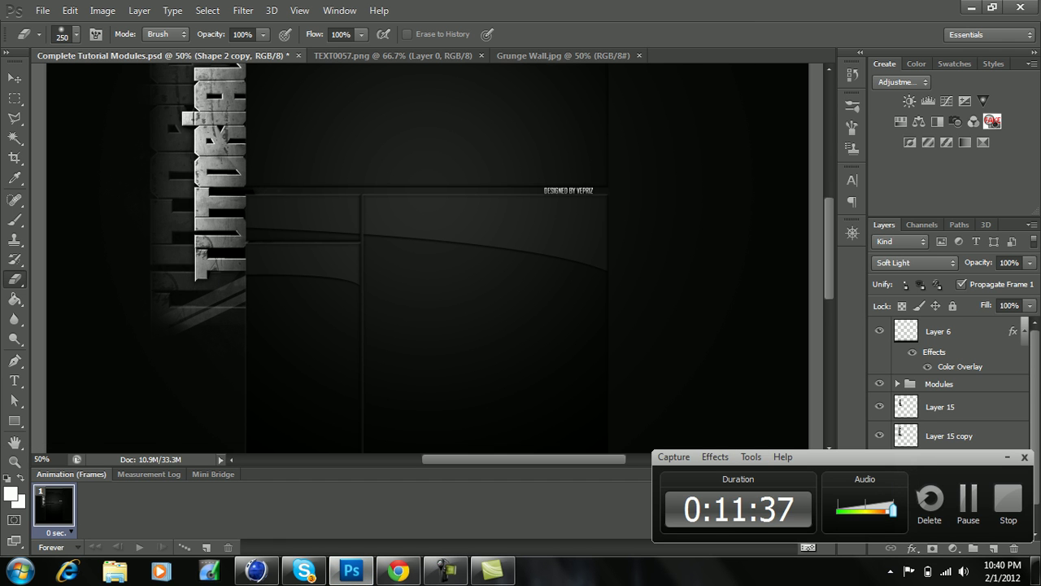
{"action": "key", "text": "ctrl+minus"}
{"action": "key", "text": "v"}
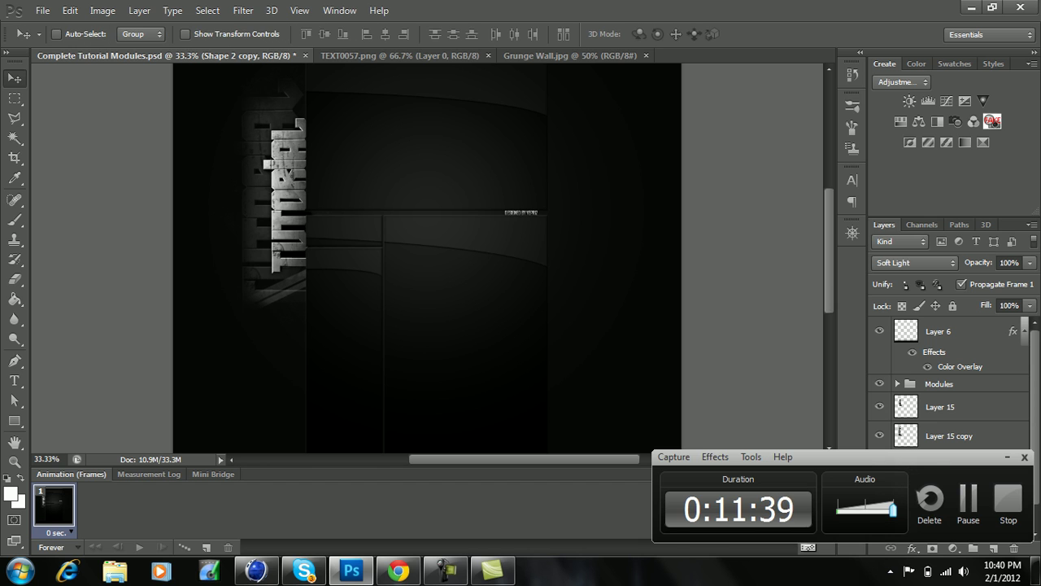